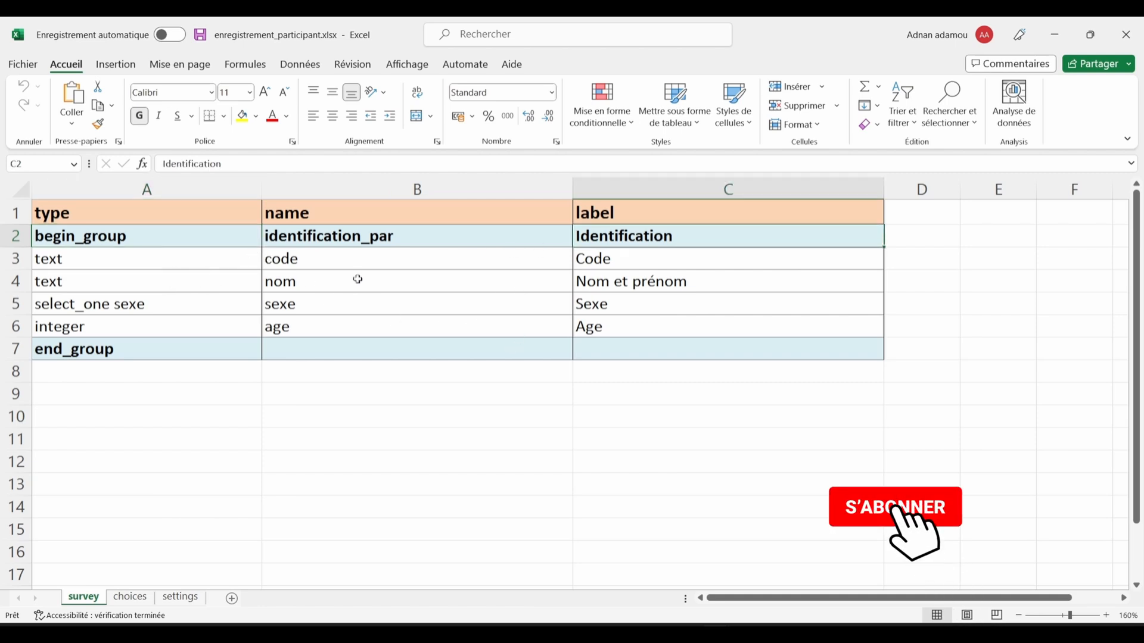
# Step: Narrow the name column of the survey sheet in enregistrement_participant.xlsx
pyautogui.click(608, 259)
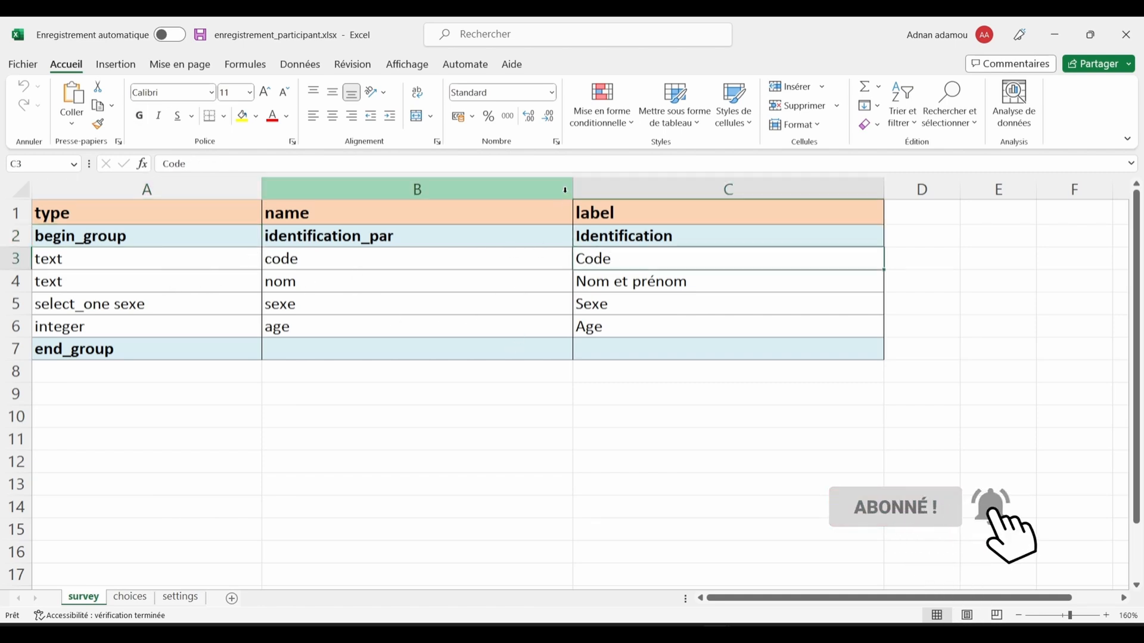
pyautogui.moveTo(570, 191); pyautogui.dragTo(464, 191)
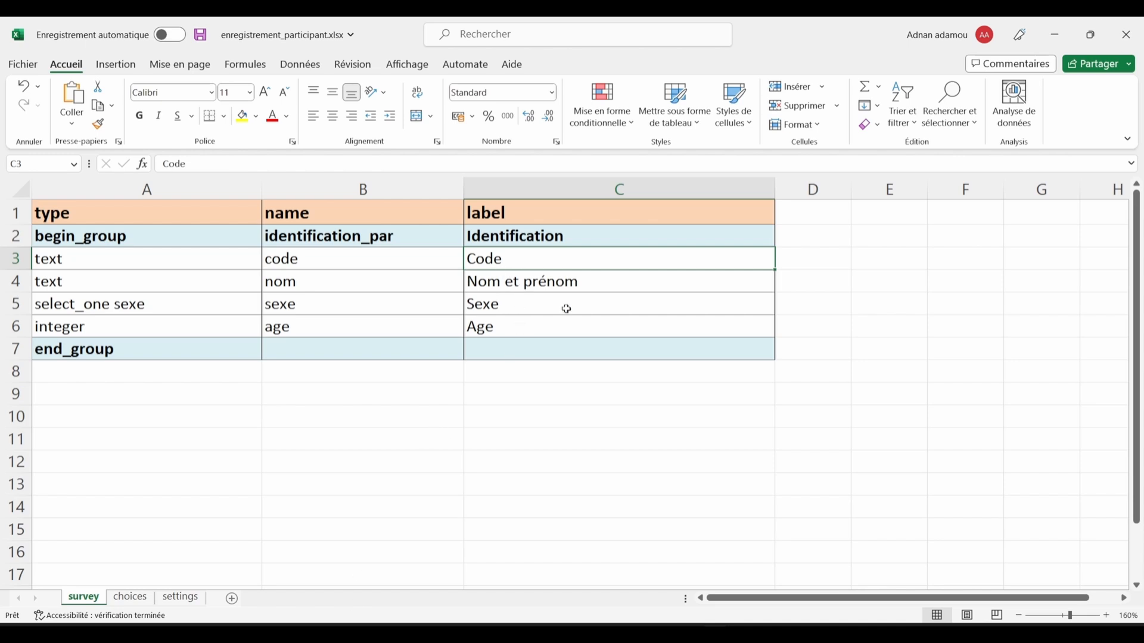
# Step: Review the label cells of the code, nom, sexe and age questions in the identification group
pyautogui.click(514, 283)
pyautogui.click(502, 303)
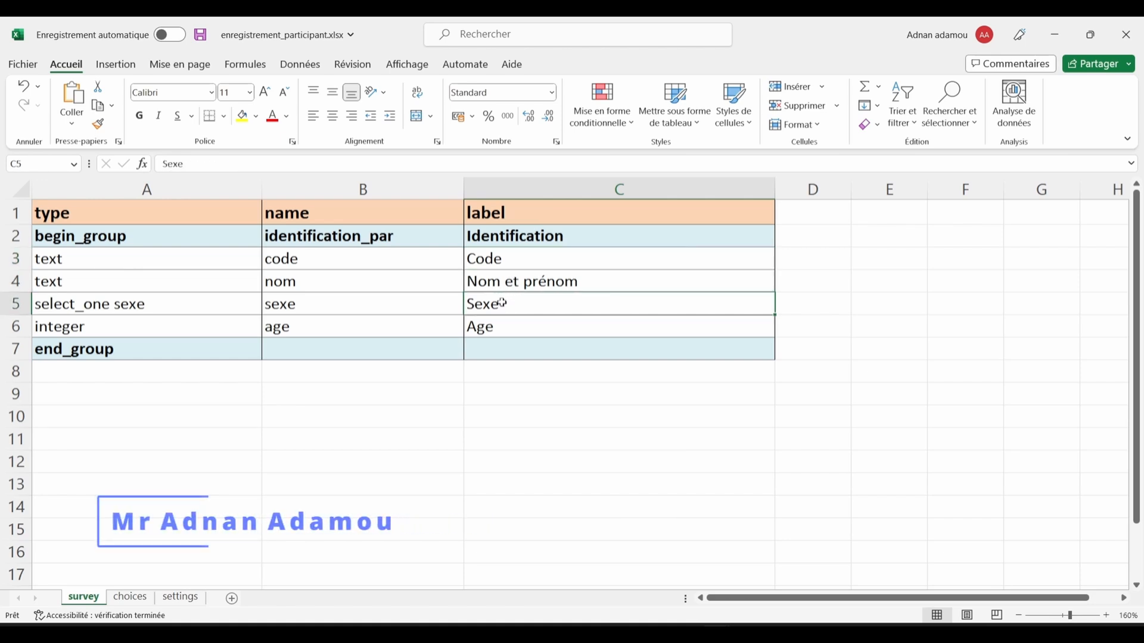
pyautogui.click(502, 331)
pyautogui.moveTo(485, 258); pyautogui.dragTo(482, 327)
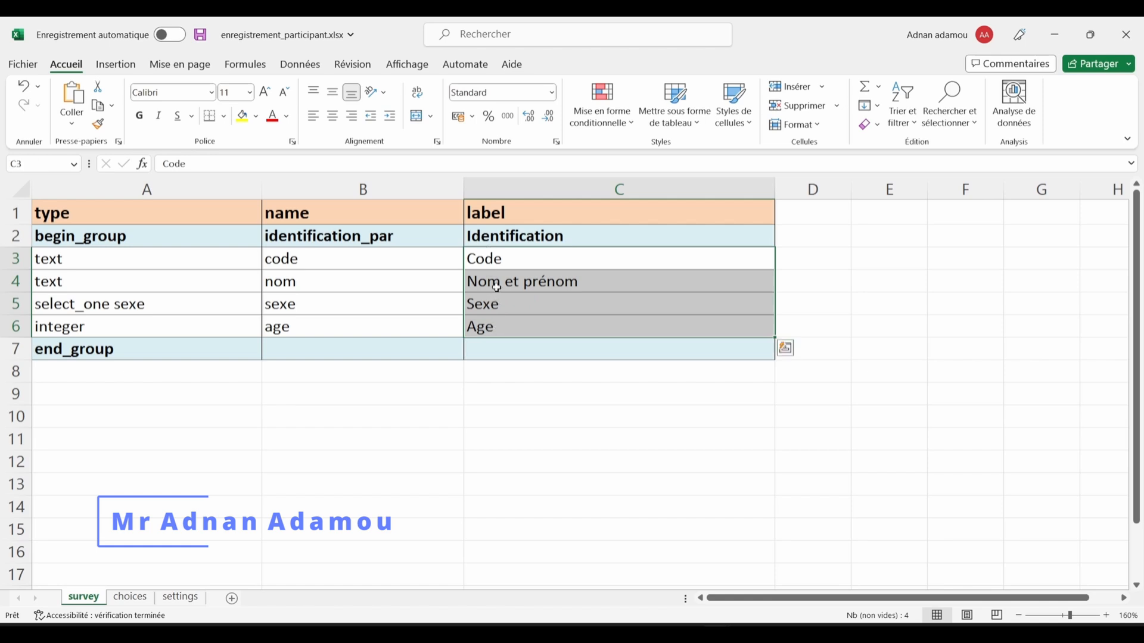
pyautogui.moveTo(498, 281); pyautogui.dragTo(493, 326)
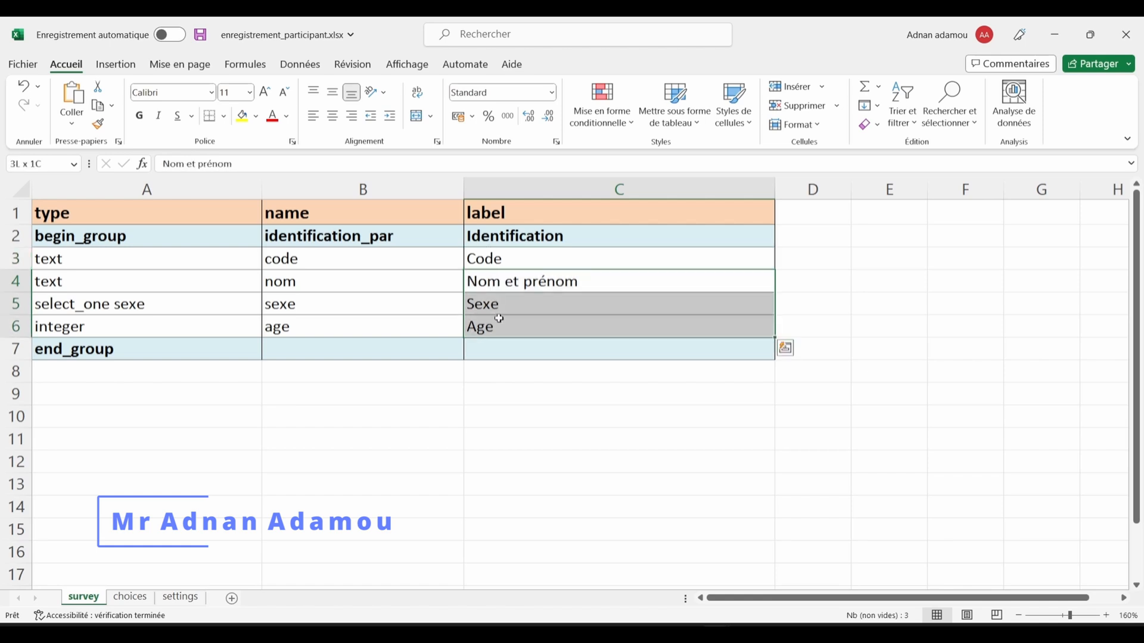
pyautogui.click(487, 259)
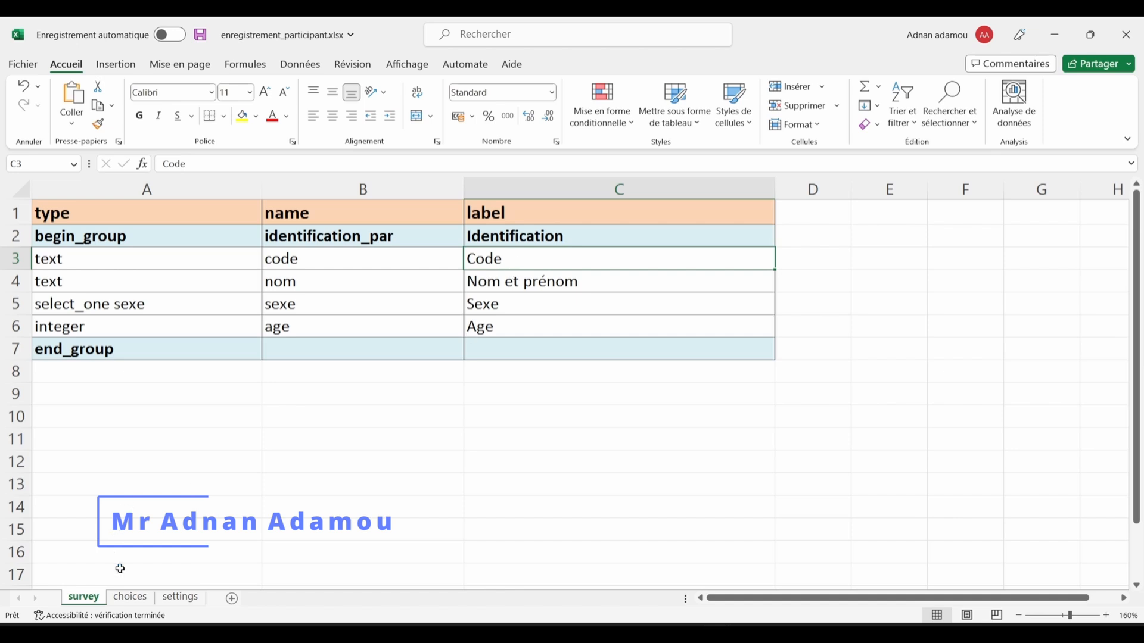
# Step: Check the sexe options on the choices sheet and the id_string entry on the settings sheet
pyautogui.click(130, 597)
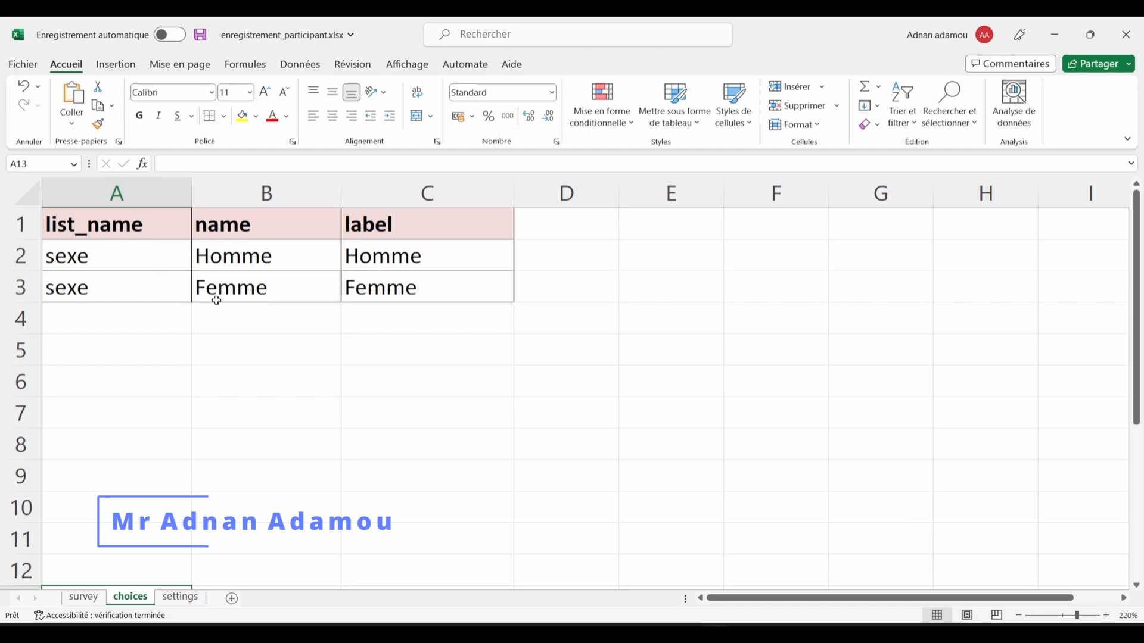
pyautogui.click(89, 598)
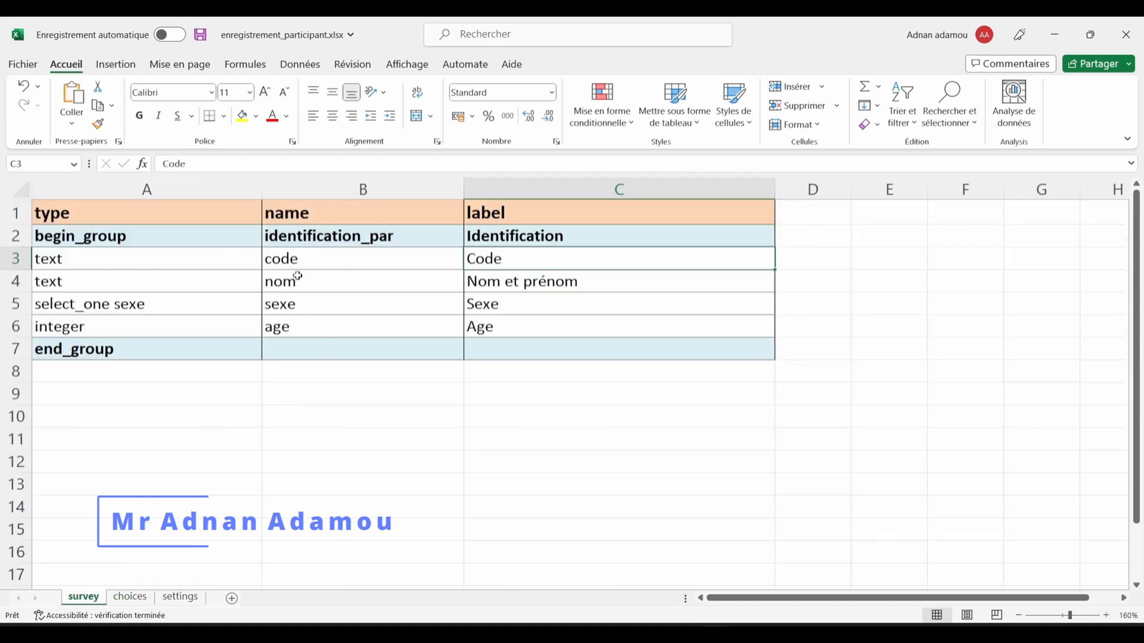
pyautogui.click(296, 307)
pyautogui.click(181, 597)
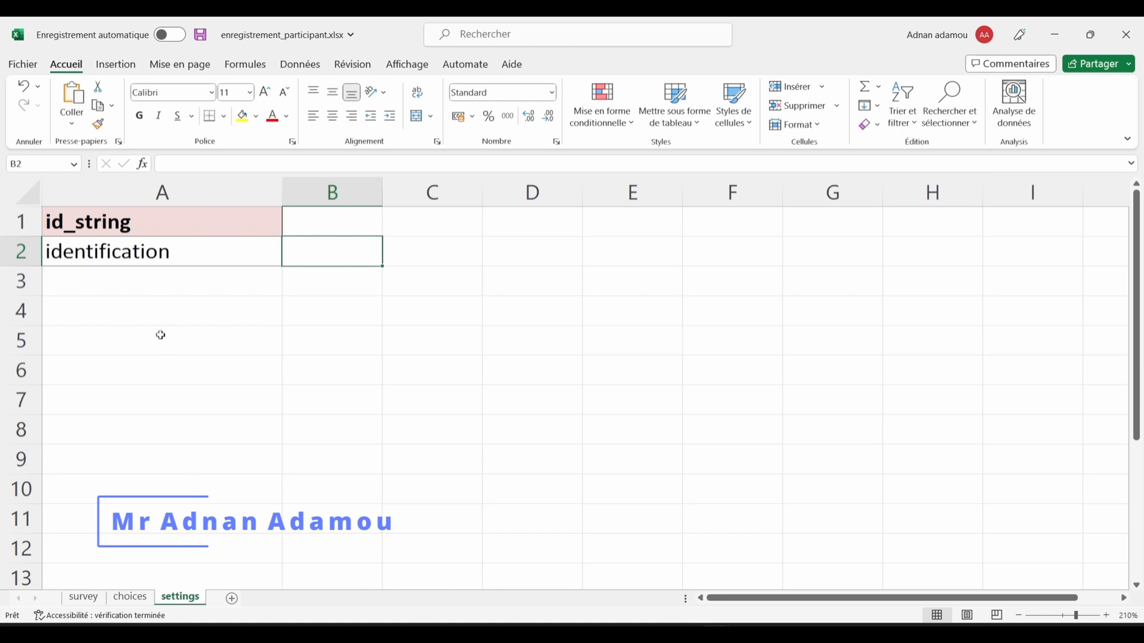
pyautogui.click(76, 224)
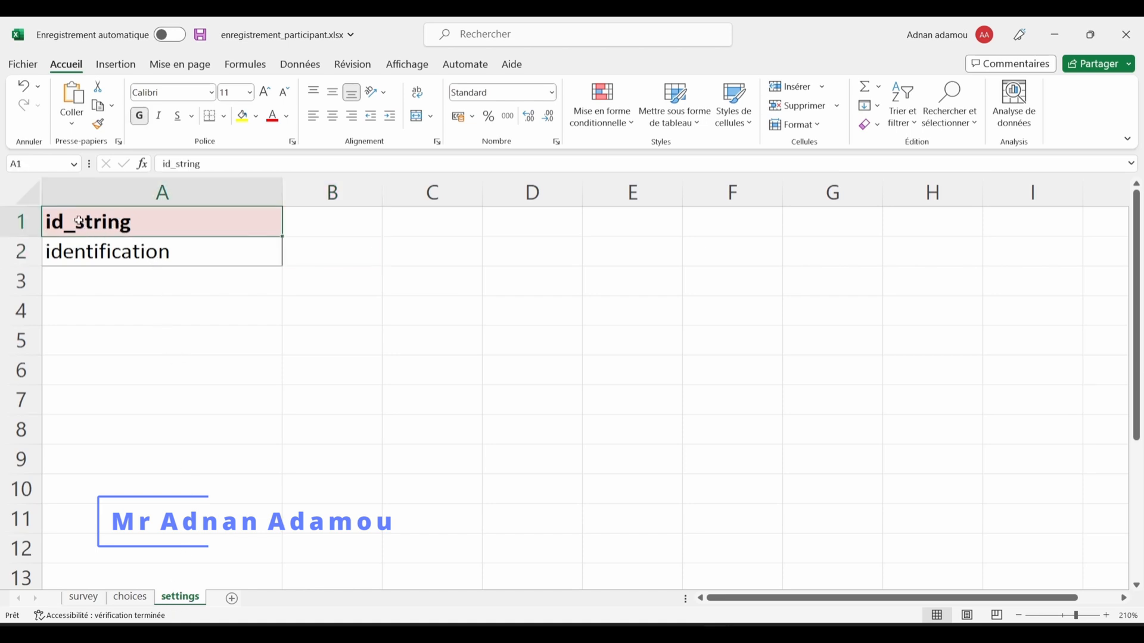
pyautogui.click(100, 255)
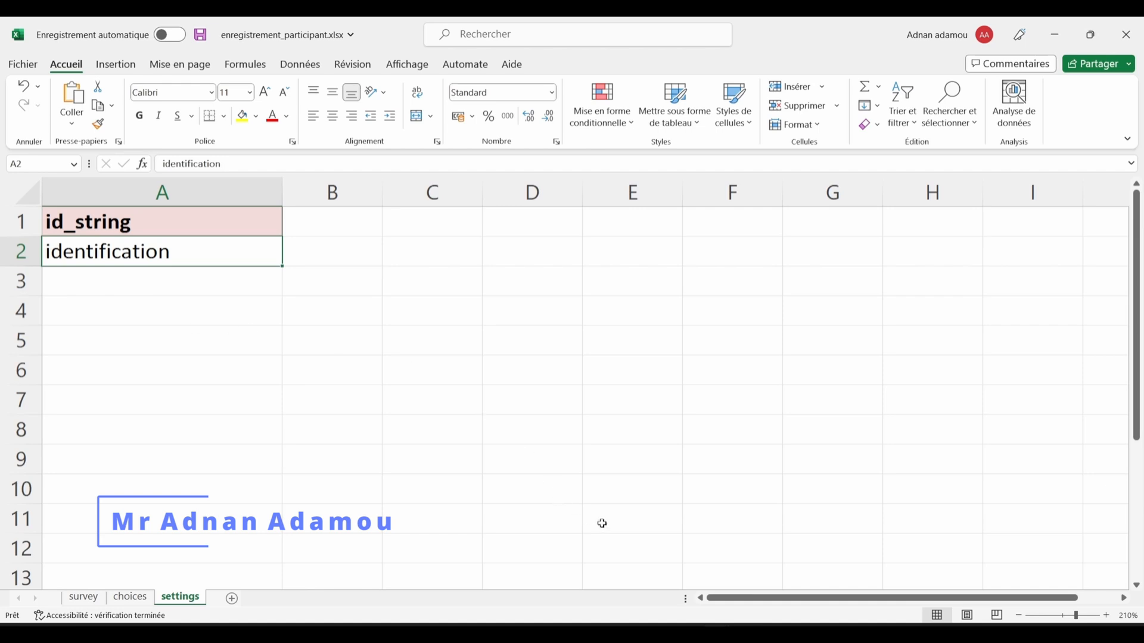
# Step: Switch to the suivi_formation.xlsx workbook and review the formation group with its title and location questions
pyautogui.moveTo(718, 634)
pyautogui.click(768, 593)
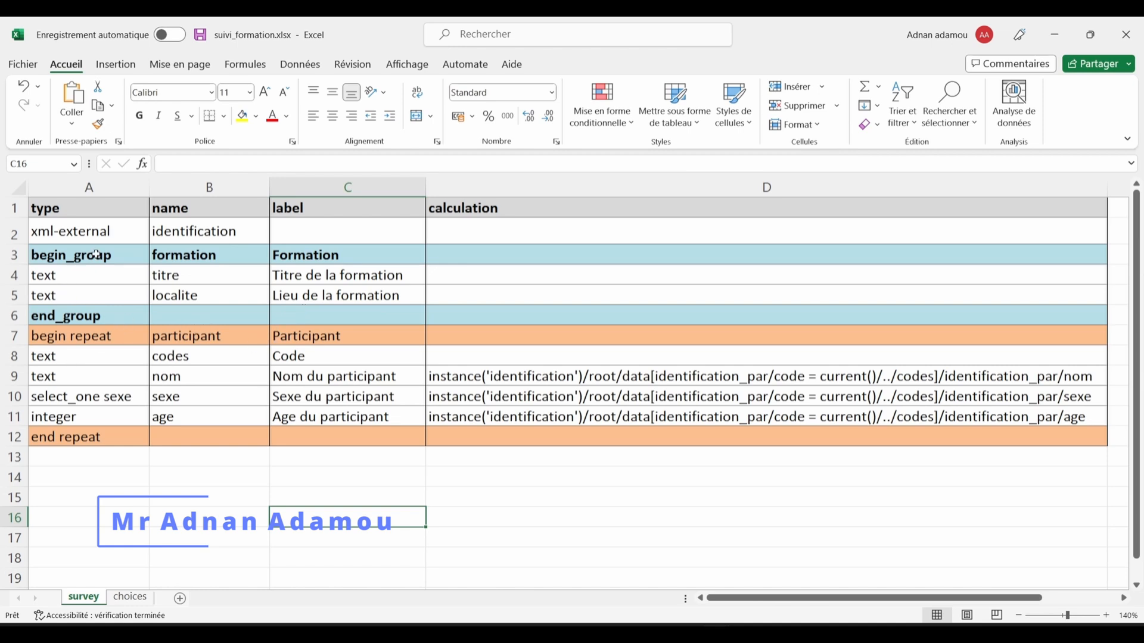
pyautogui.moveTo(86, 252); pyautogui.dragTo(405, 316)
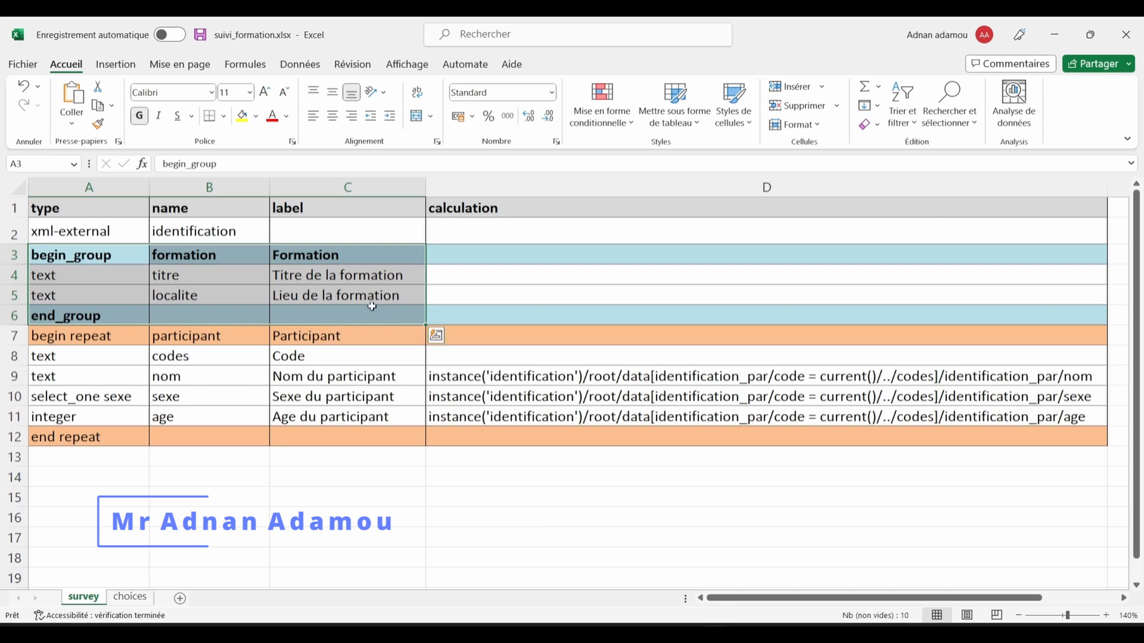
pyautogui.click(357, 315)
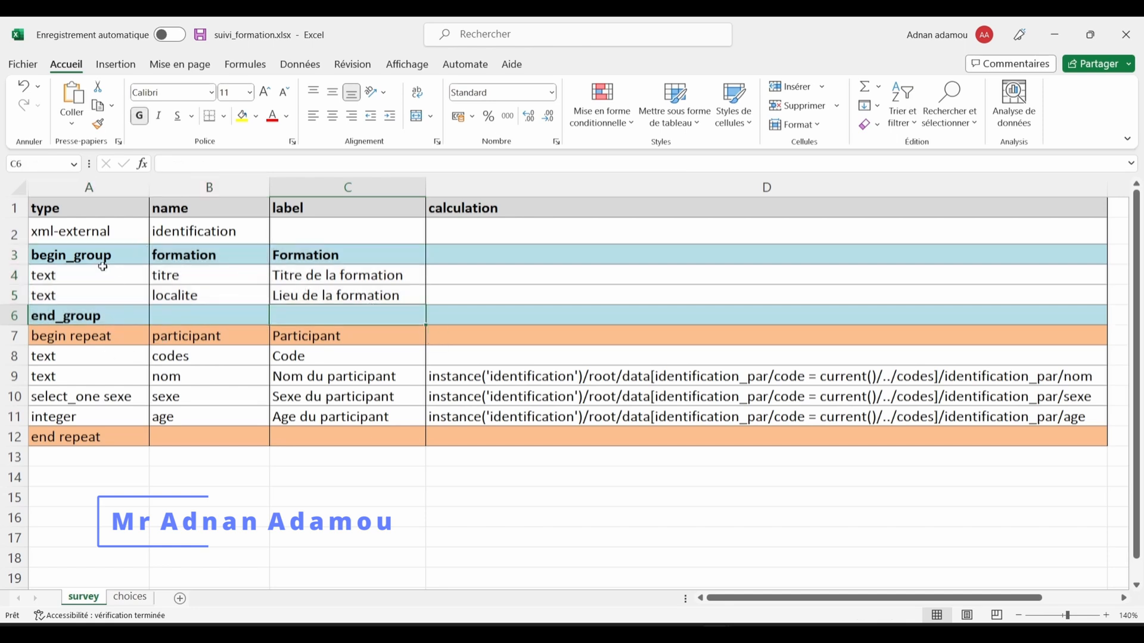
pyautogui.click(335, 279)
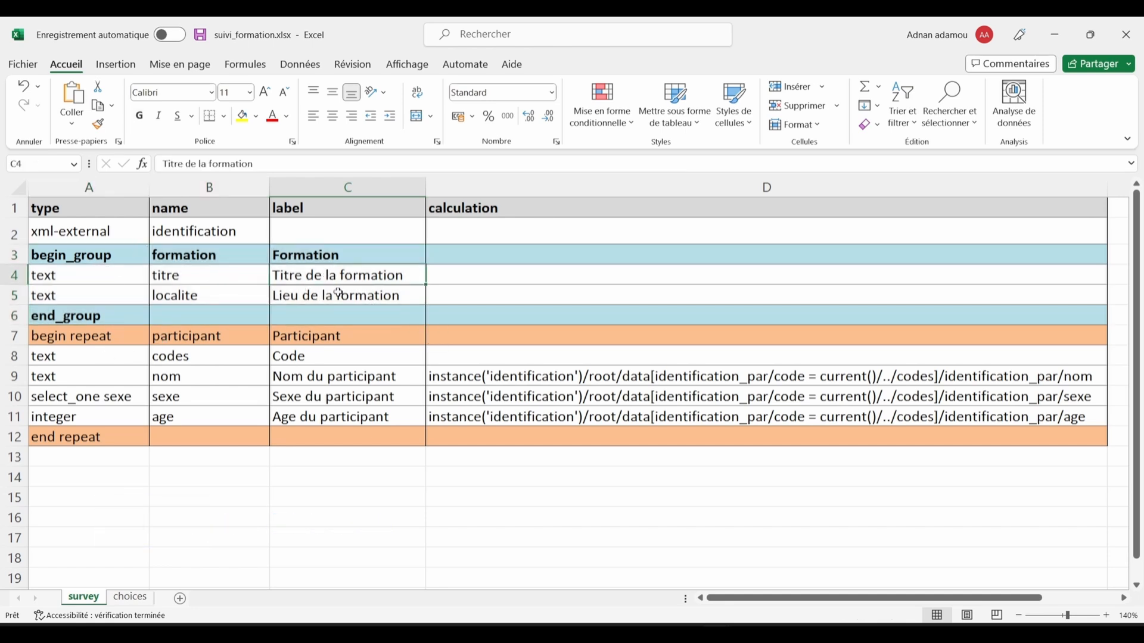
pyautogui.click(341, 298)
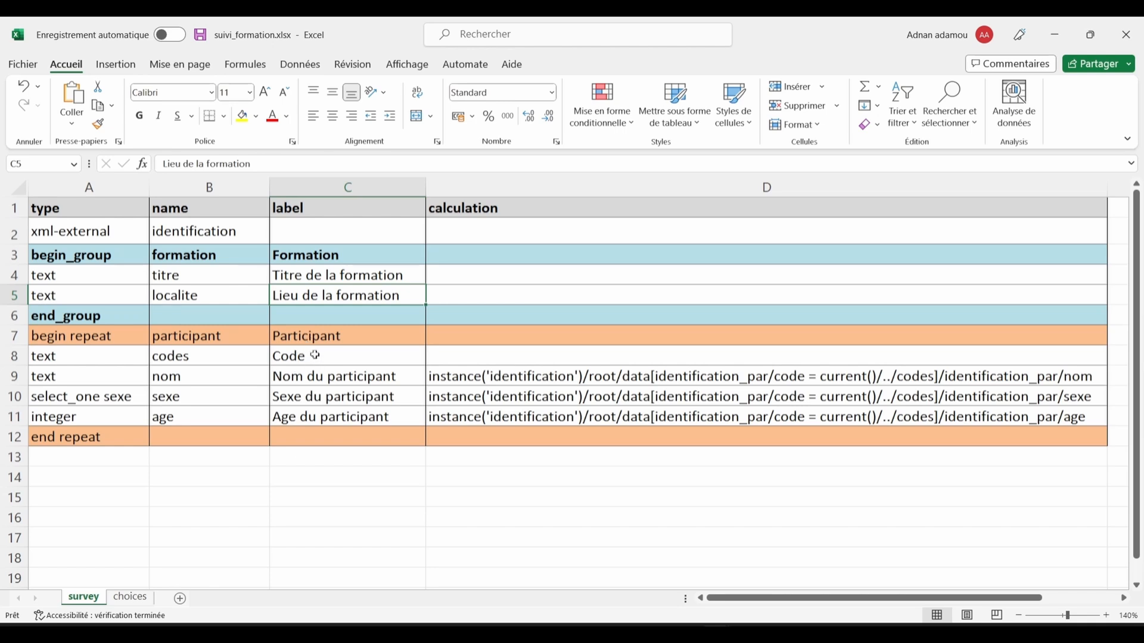
# Step: Review the labels of the code, name, sex and age questions in the participant repeat block
pyautogui.click(316, 358)
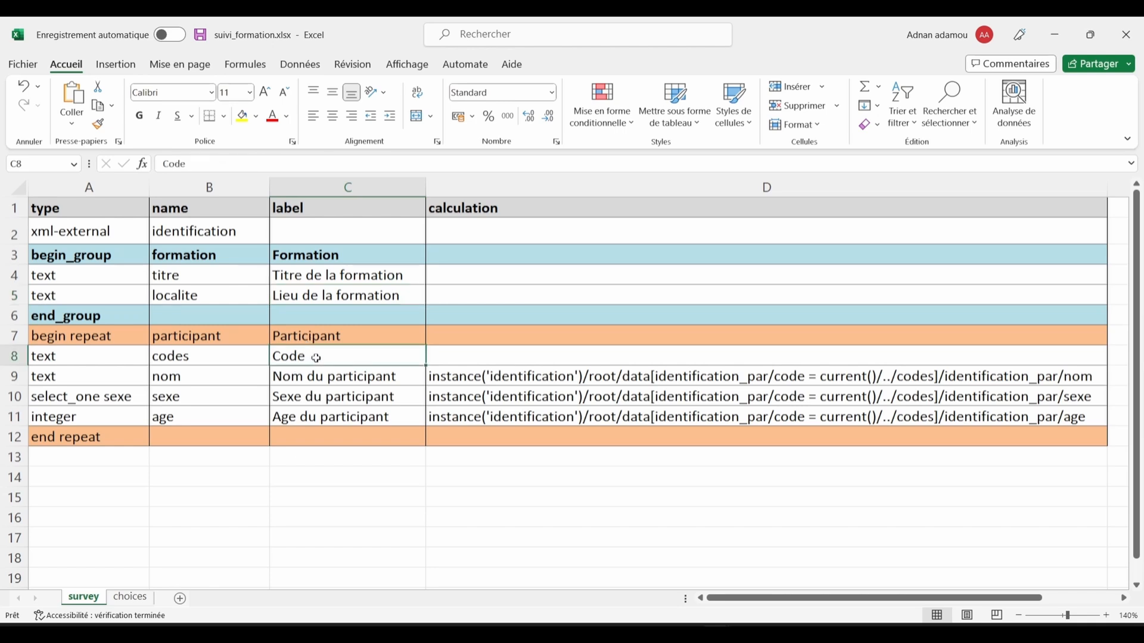
pyautogui.click(332, 386)
pyautogui.click(331, 400)
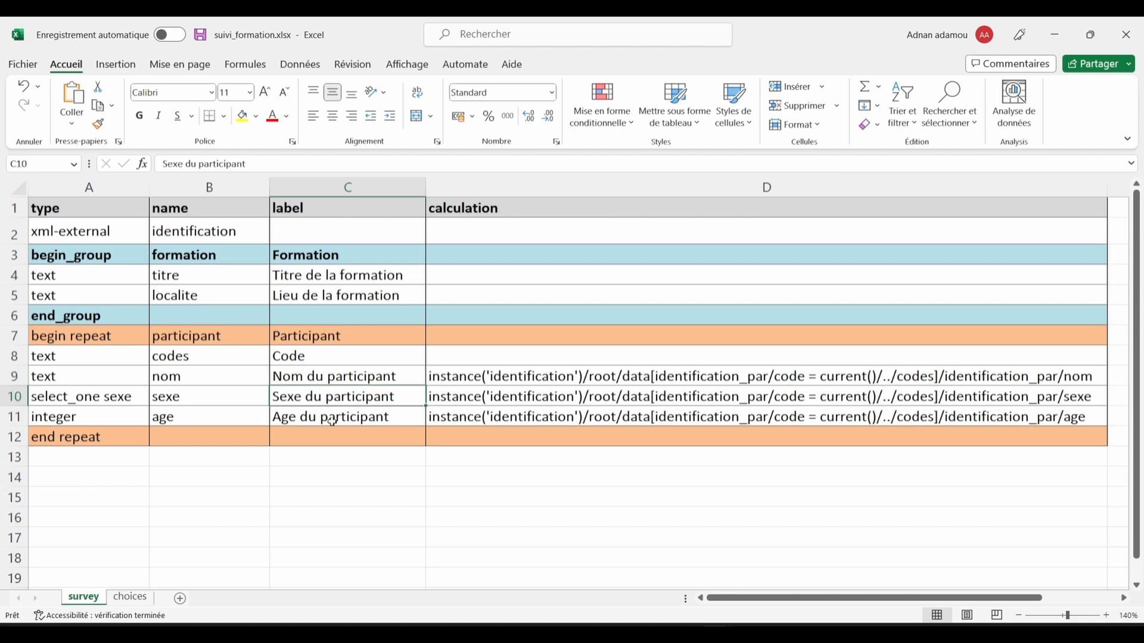
pyautogui.click(345, 420)
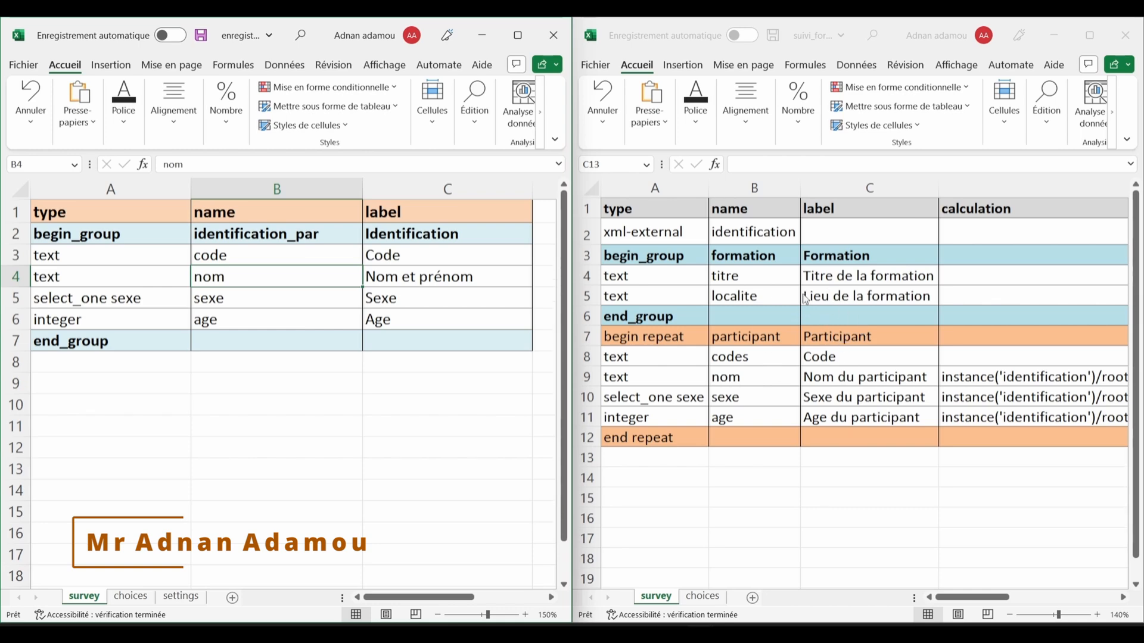
# Step: Inspect the id_string header and its value in the participant registration workbook's settings, and return to its survey sheet
pyautogui.click(217, 407)
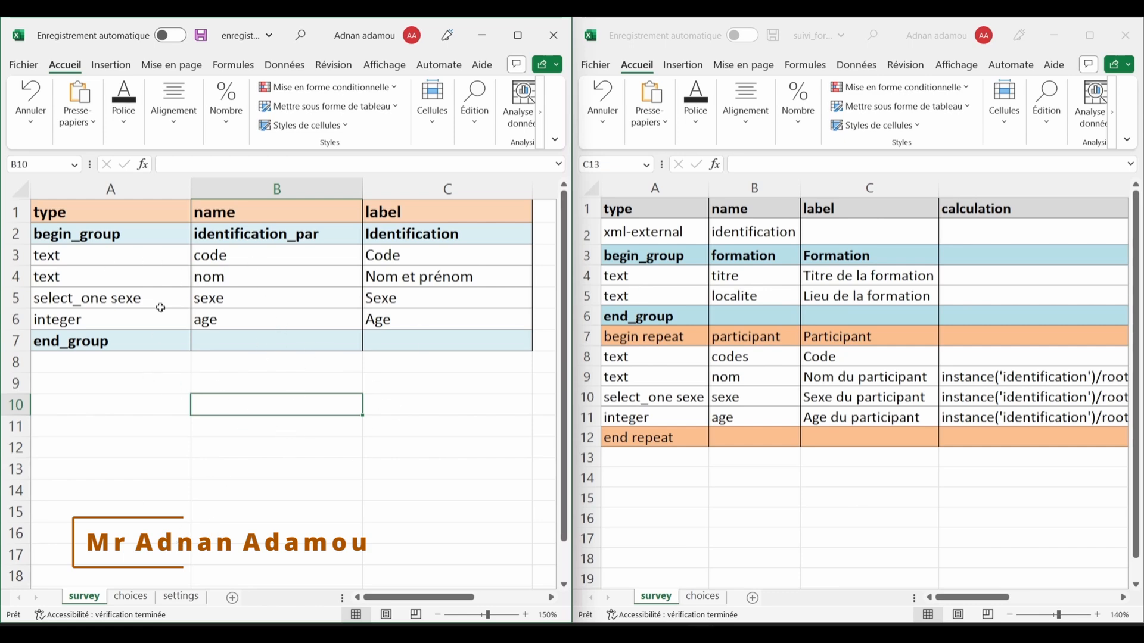
pyautogui.click(180, 596)
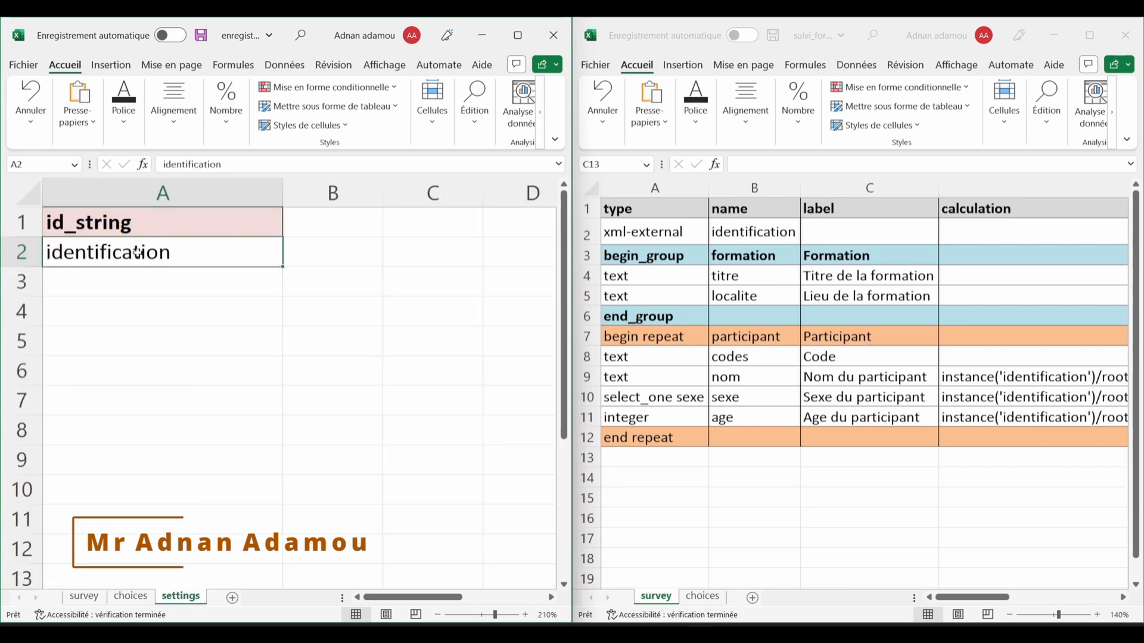
pyautogui.click(115, 220)
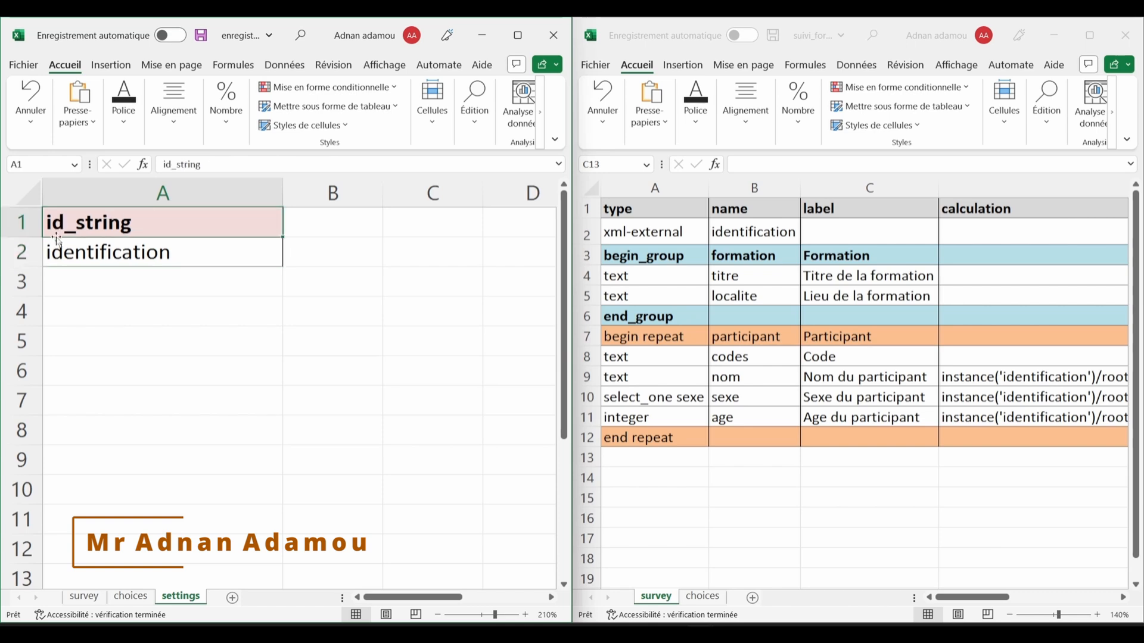
pyautogui.click(95, 256)
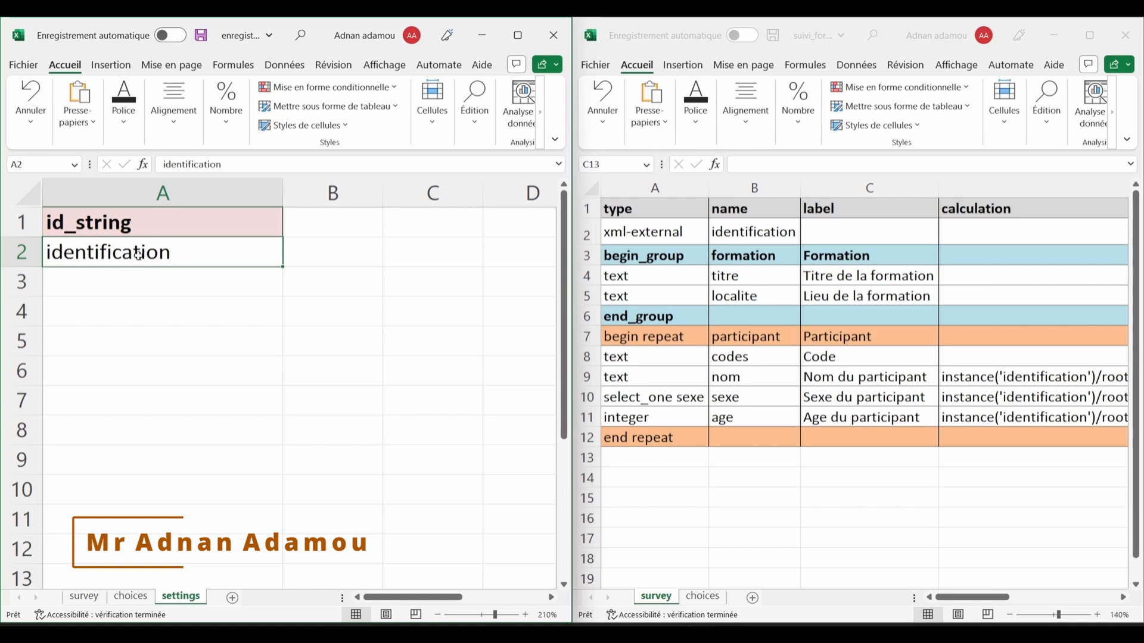
pyautogui.click(84, 597)
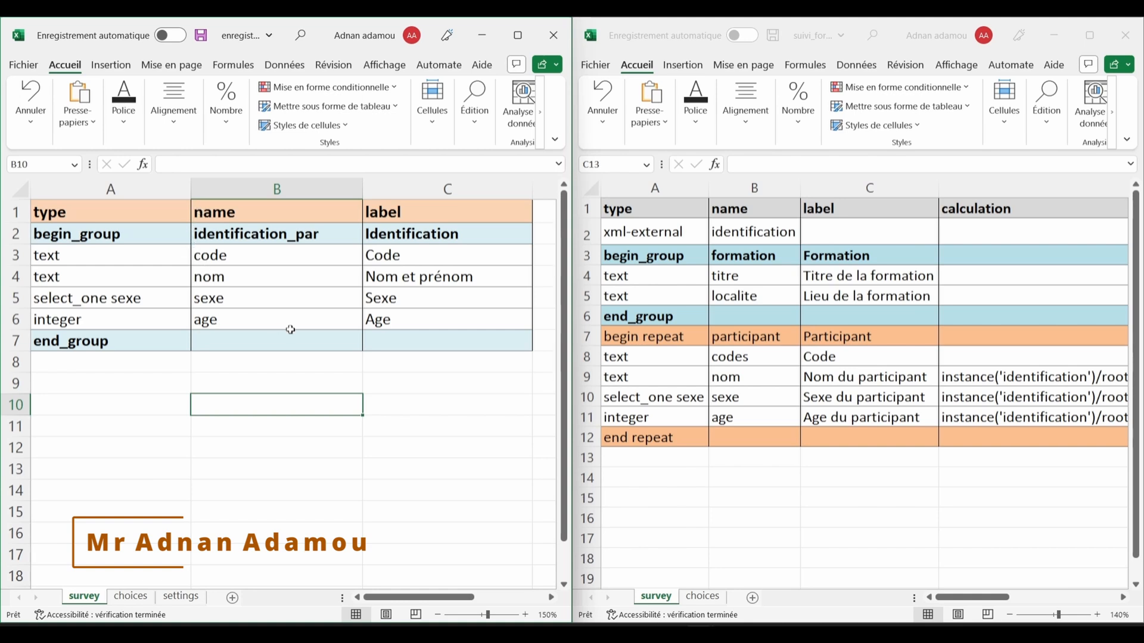
pyautogui.click(417, 448)
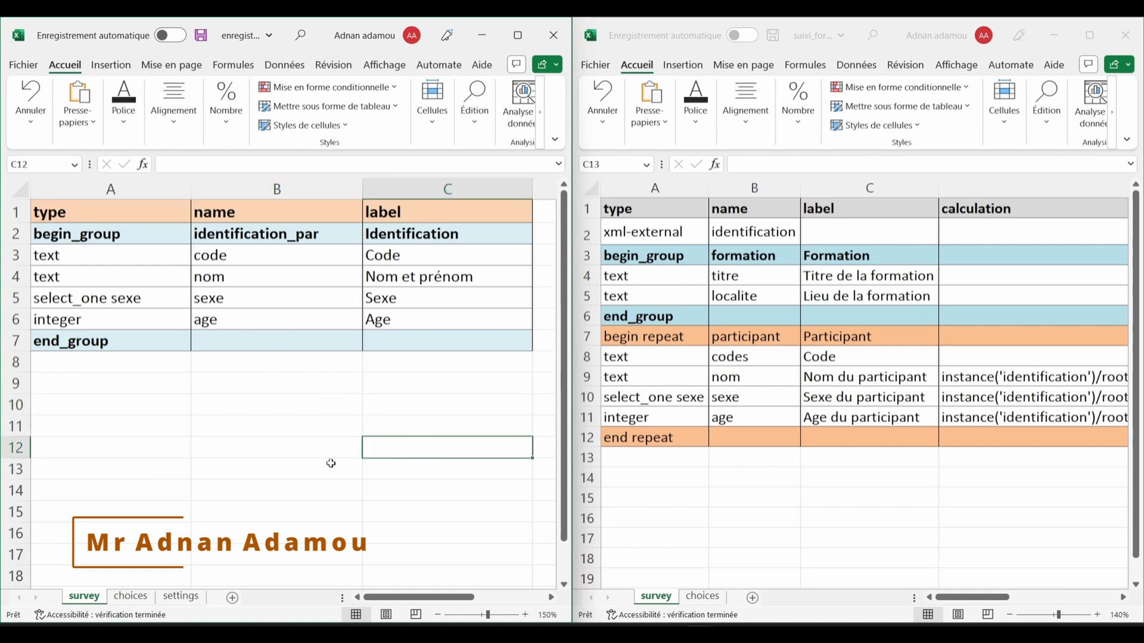
# Step: Display the registration form's settings and examine the type and name of the xml-external row in the training survey
pyautogui.click(181, 596)
pyautogui.click(806, 485)
pyautogui.click(819, 498)
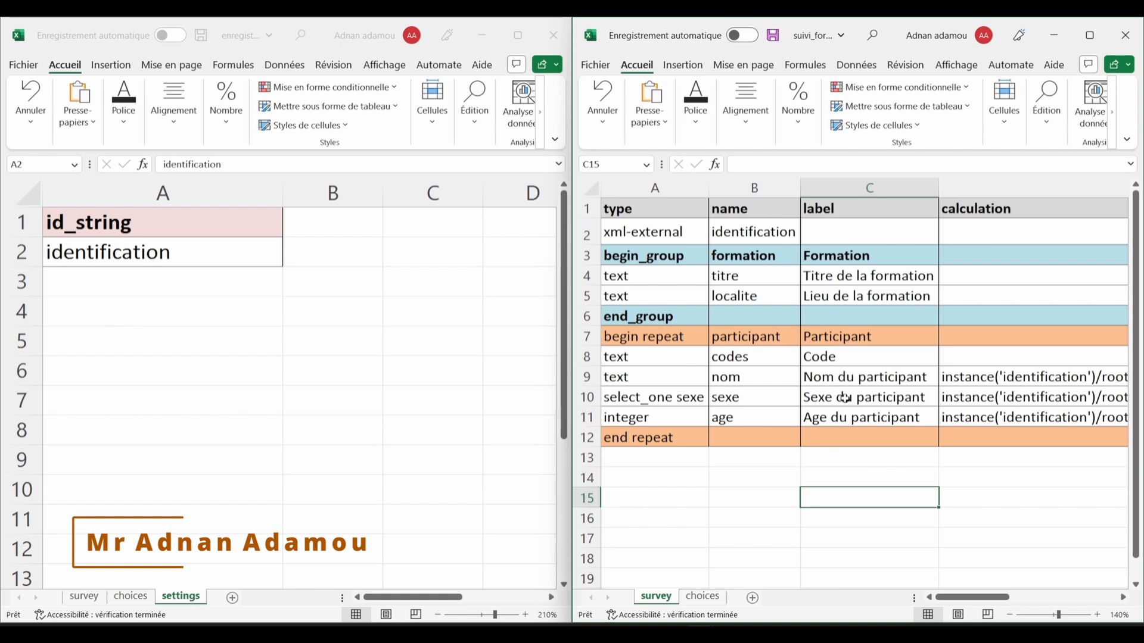
pyautogui.click(648, 232)
pyautogui.click(751, 234)
pyautogui.click(649, 236)
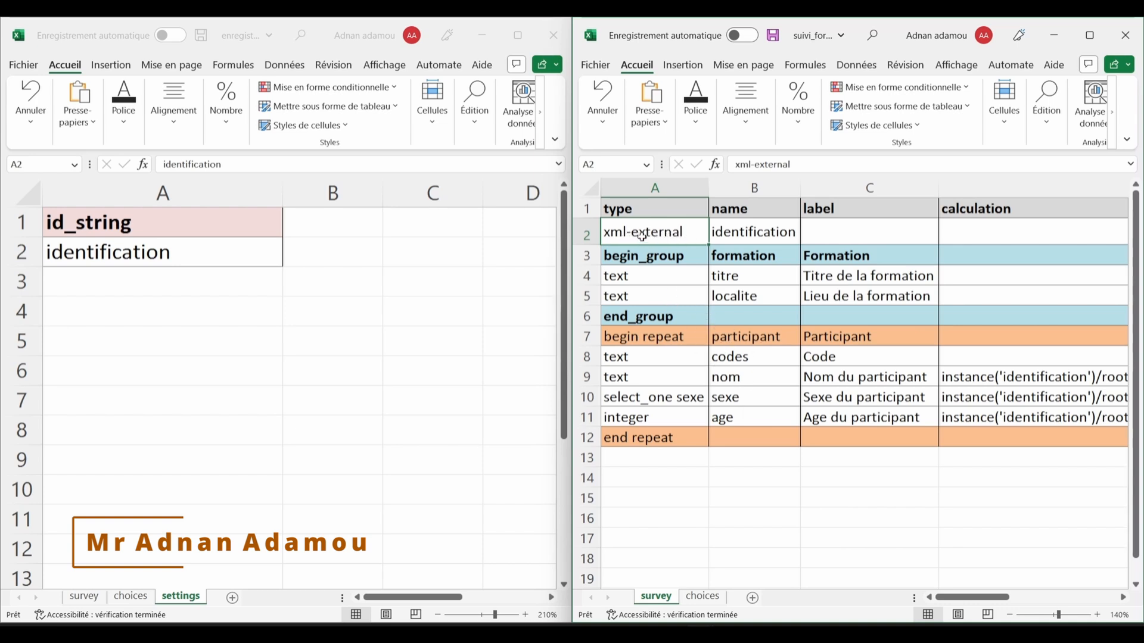
pyautogui.moveTo(652, 234); pyautogui.dragTo(749, 234)
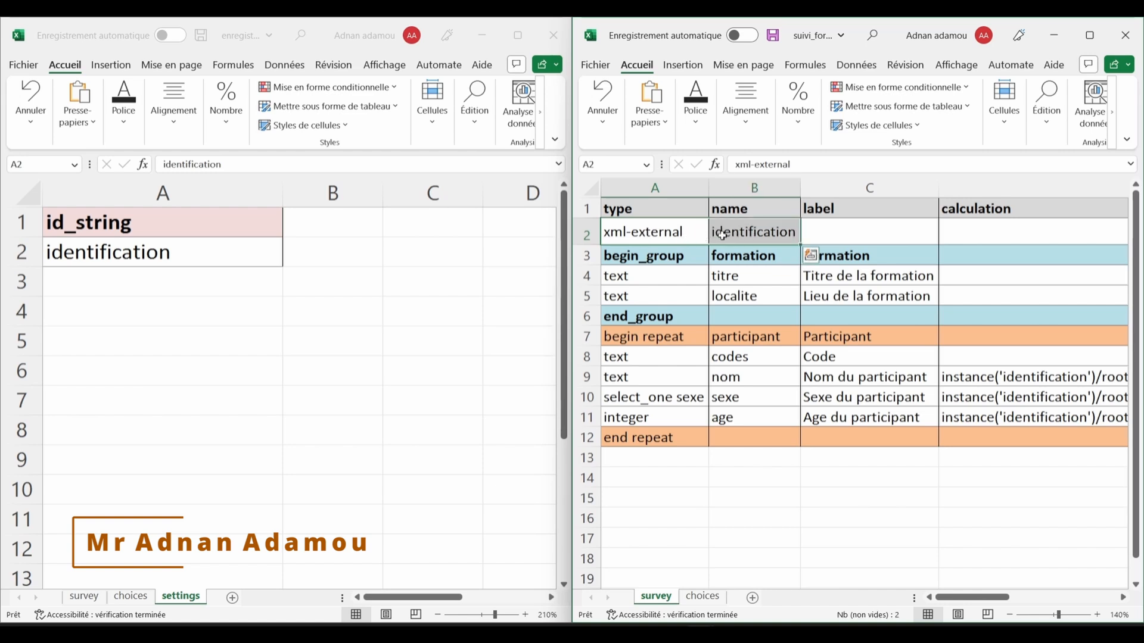
pyautogui.click(725, 231)
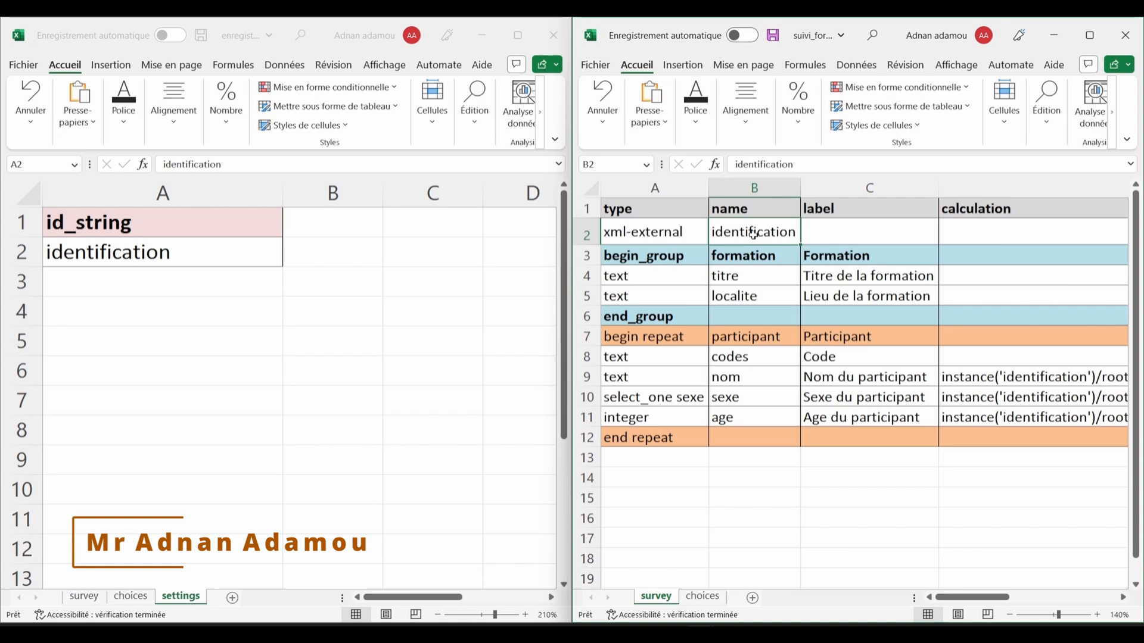
# Step: Compare the registration form's id_string value with the xml-external row's name, and check that row's label cell
pyautogui.click(159, 263)
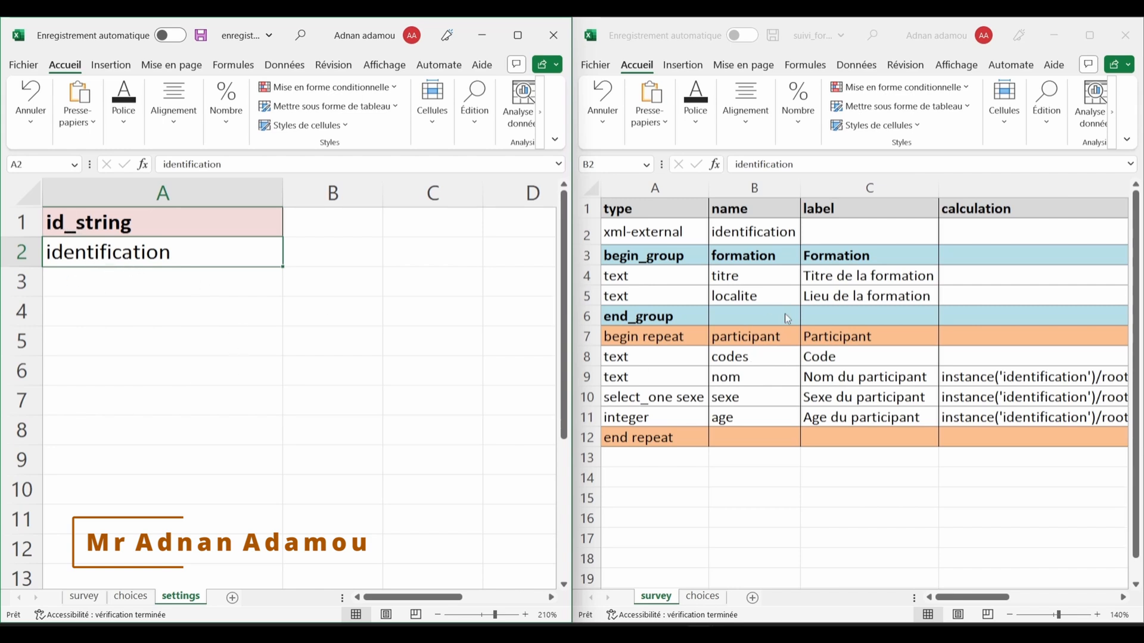
pyautogui.click(777, 298)
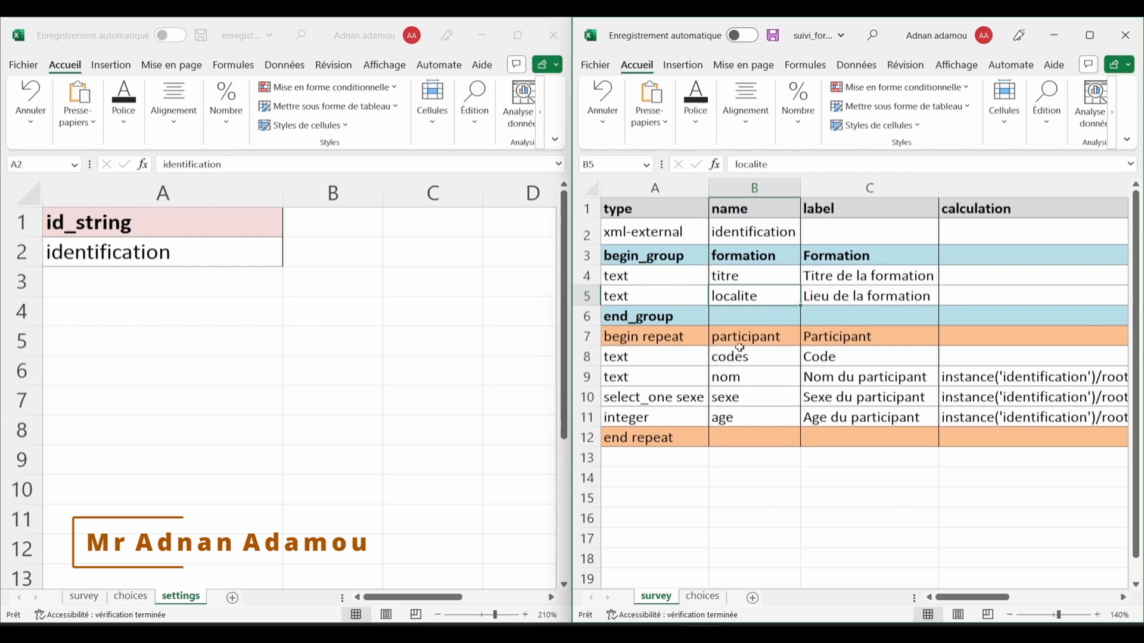
pyautogui.click(640, 232)
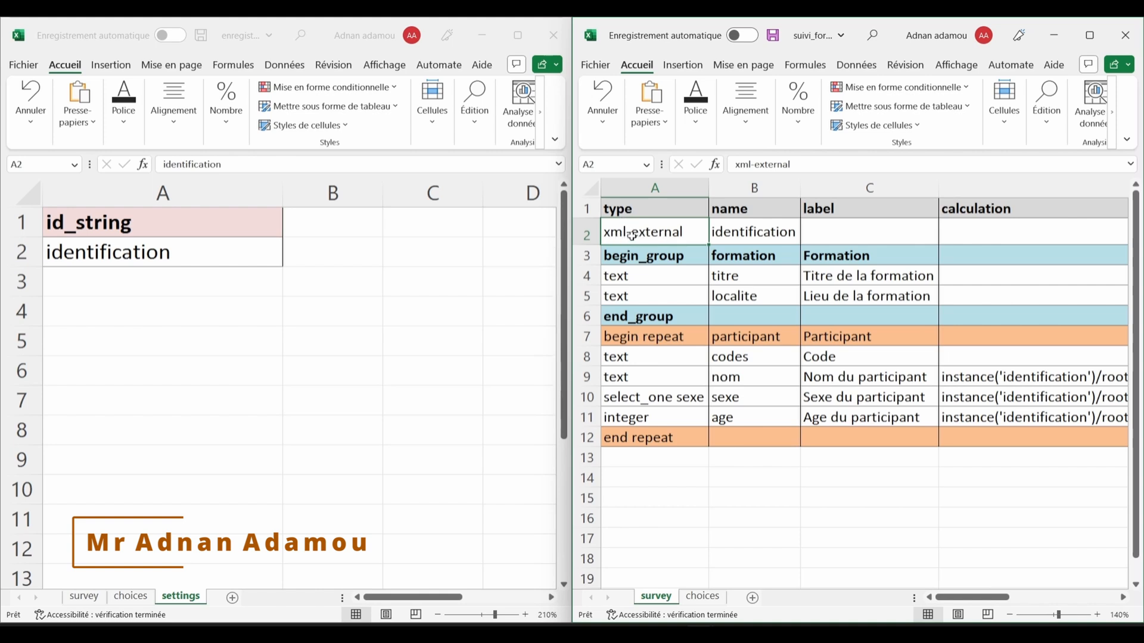
pyautogui.click(754, 231)
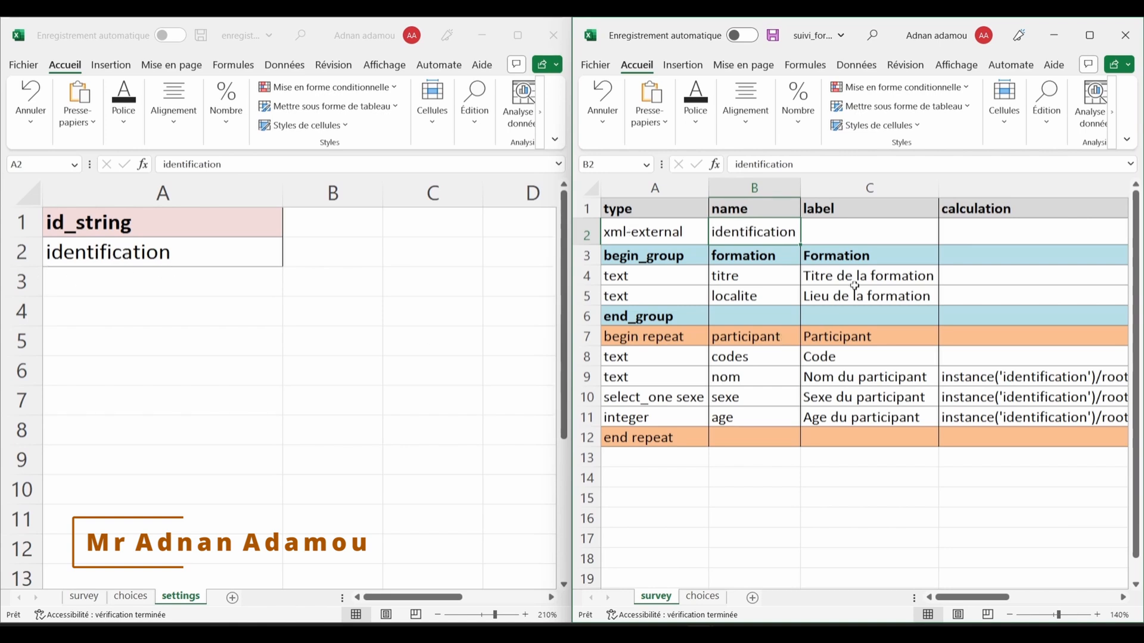
pyautogui.click(871, 240)
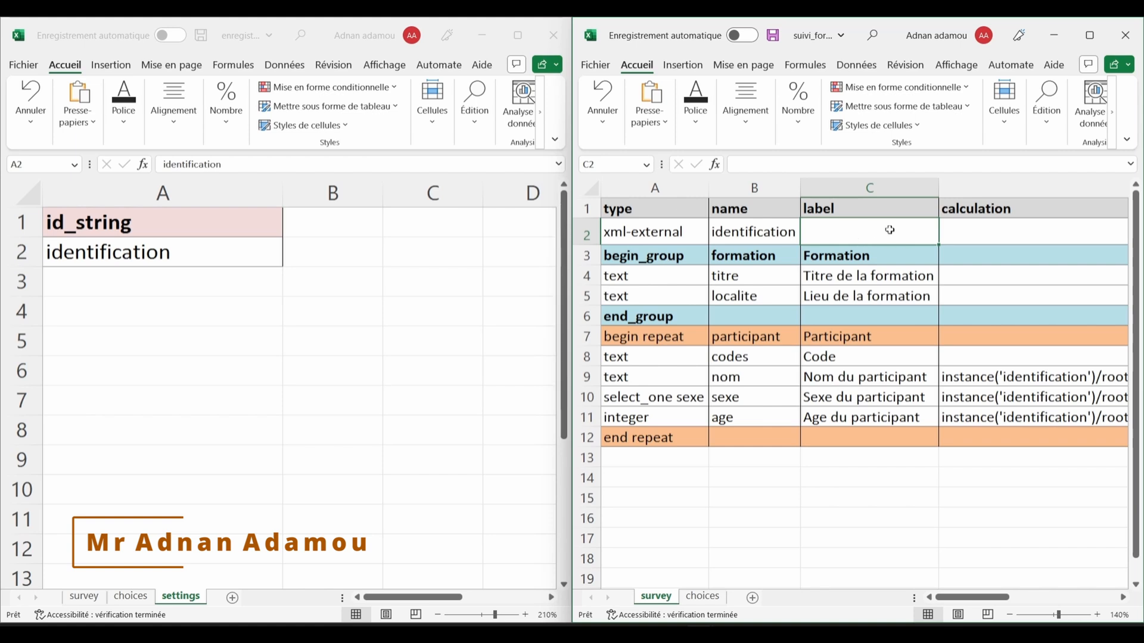
pyautogui.click(782, 425)
pyautogui.click(115, 612)
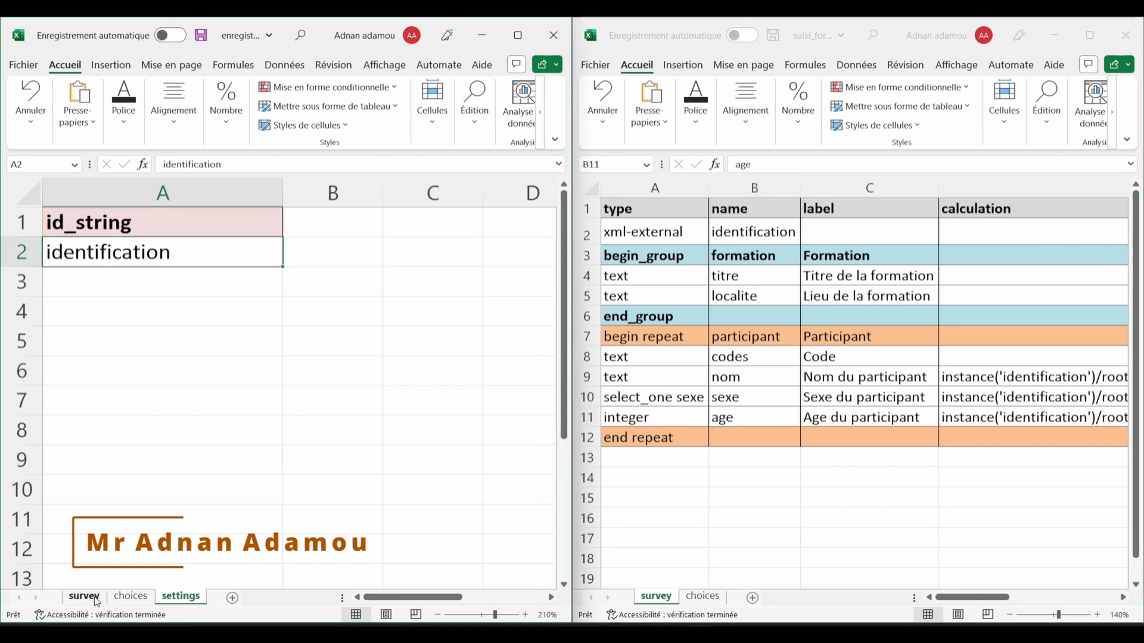
# Step: Return the registration workbook to its survey sheet and compare its code question with the training form's codes question
pyautogui.click(84, 596)
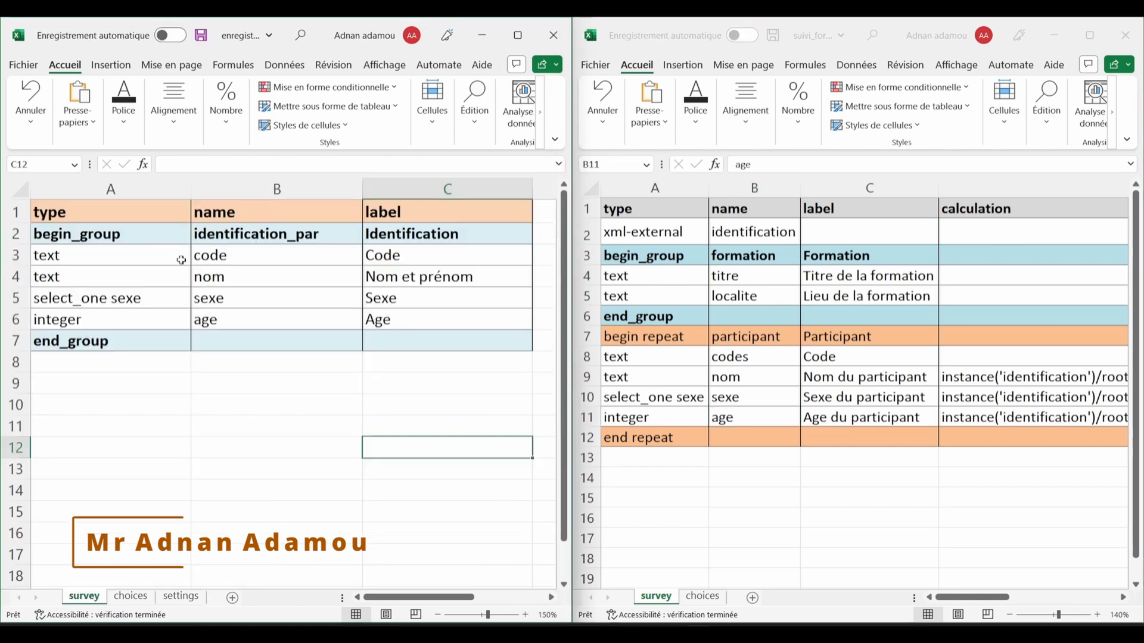
pyautogui.moveTo(225, 258); pyautogui.dragTo(398, 256)
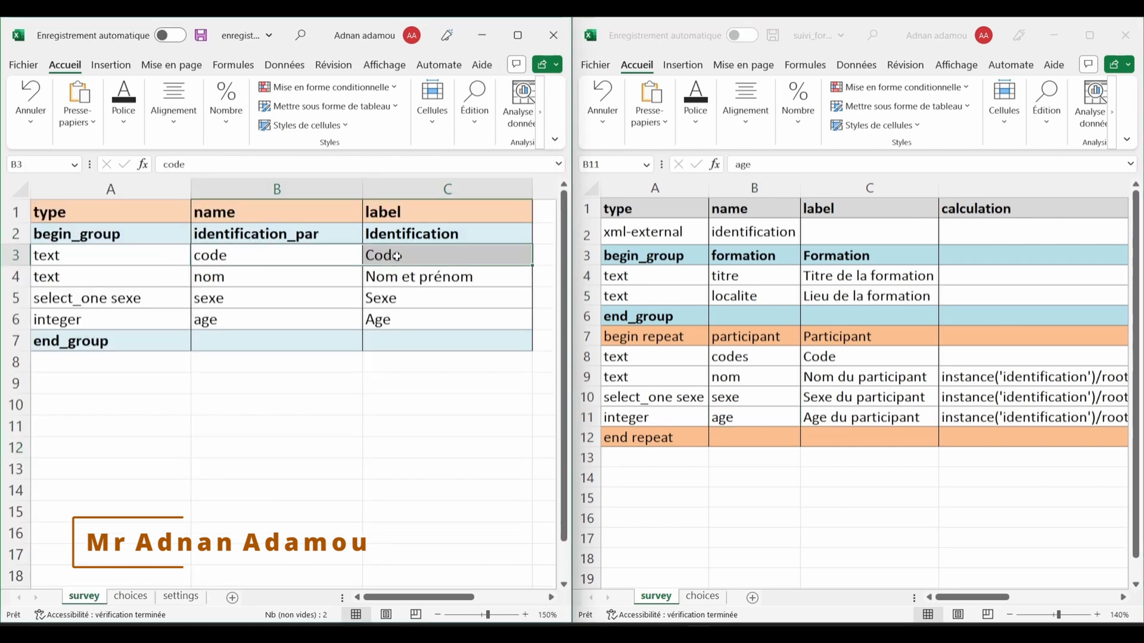
pyautogui.click(731, 356)
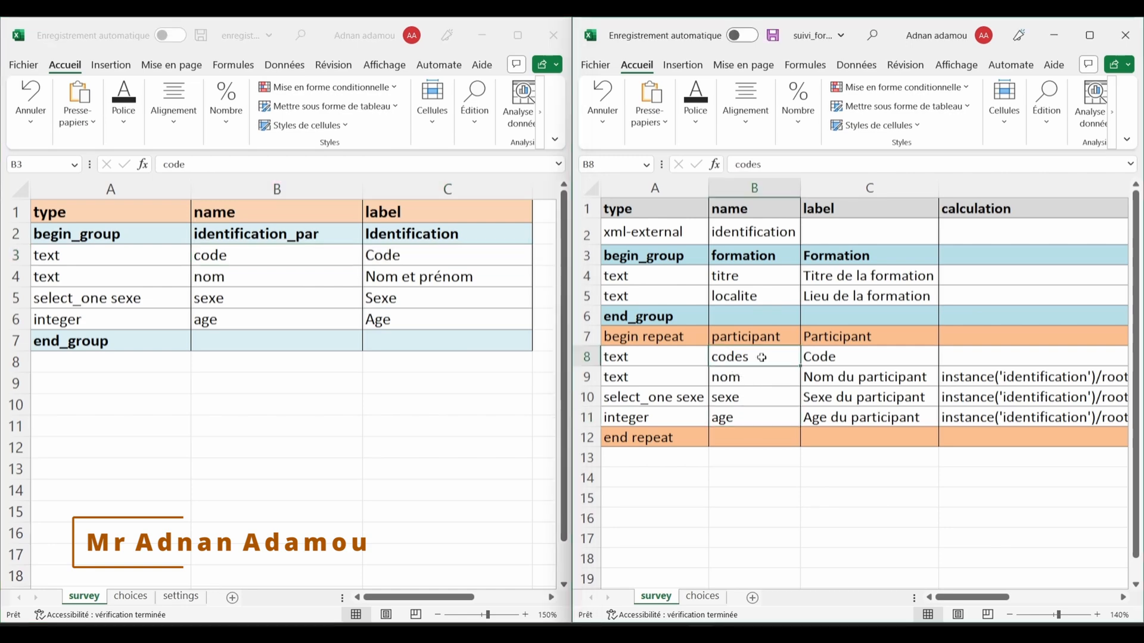
pyautogui.moveTo(731, 356); pyautogui.dragTo(867, 359)
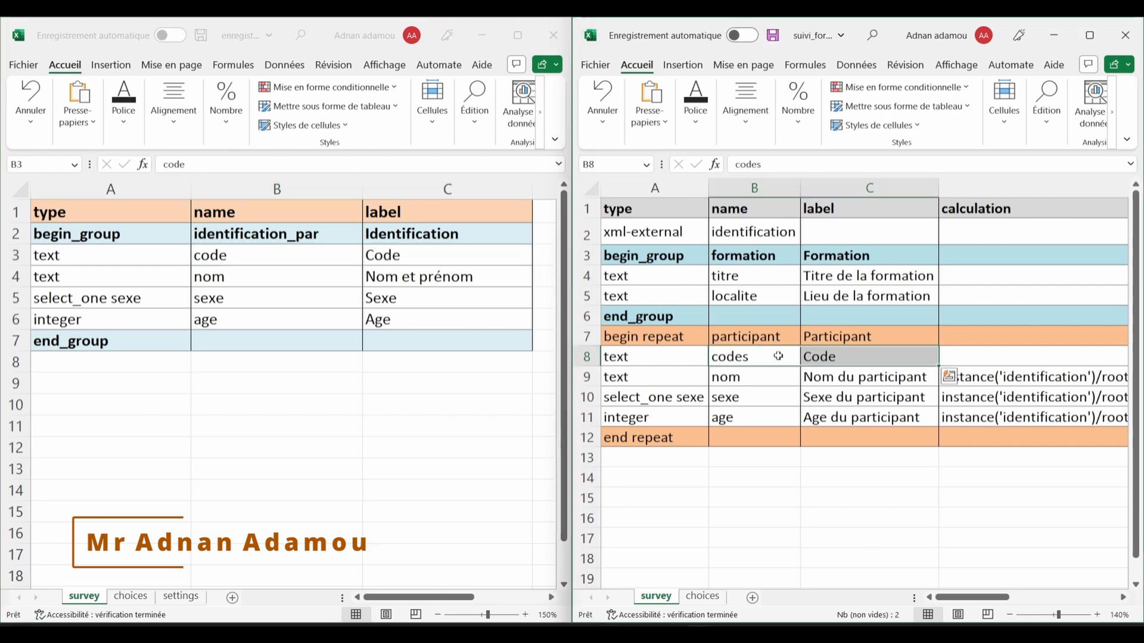
# Step: Review the age name, sex label and codes name cells in the training form's participant repeat
pyautogui.click(265, 298)
pyautogui.click(758, 418)
pyautogui.click(844, 391)
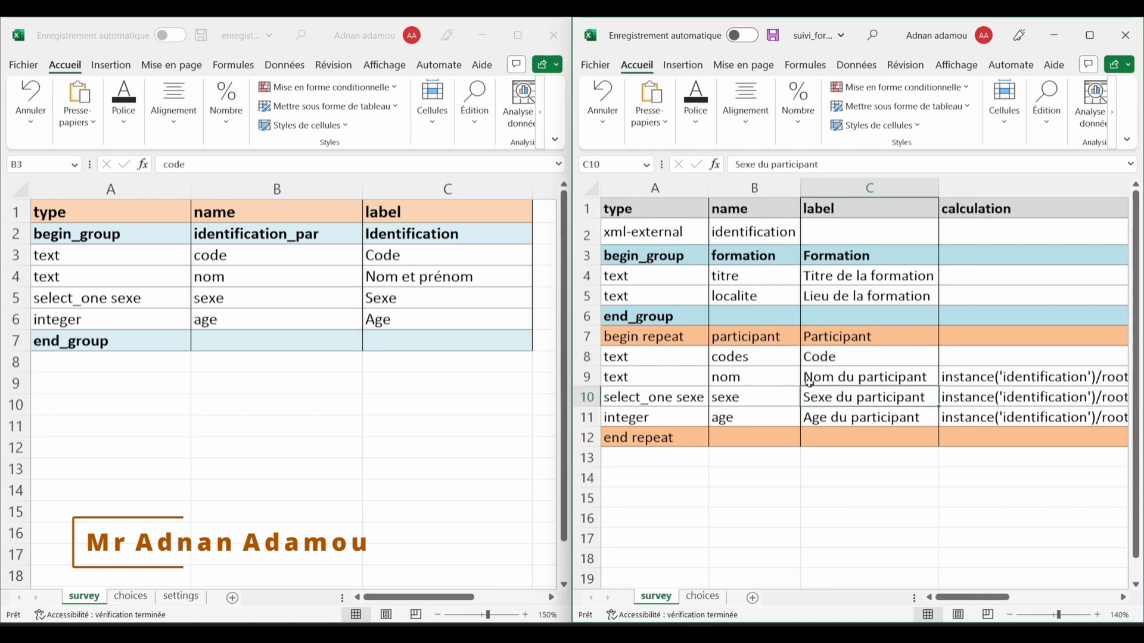
pyautogui.click(738, 356)
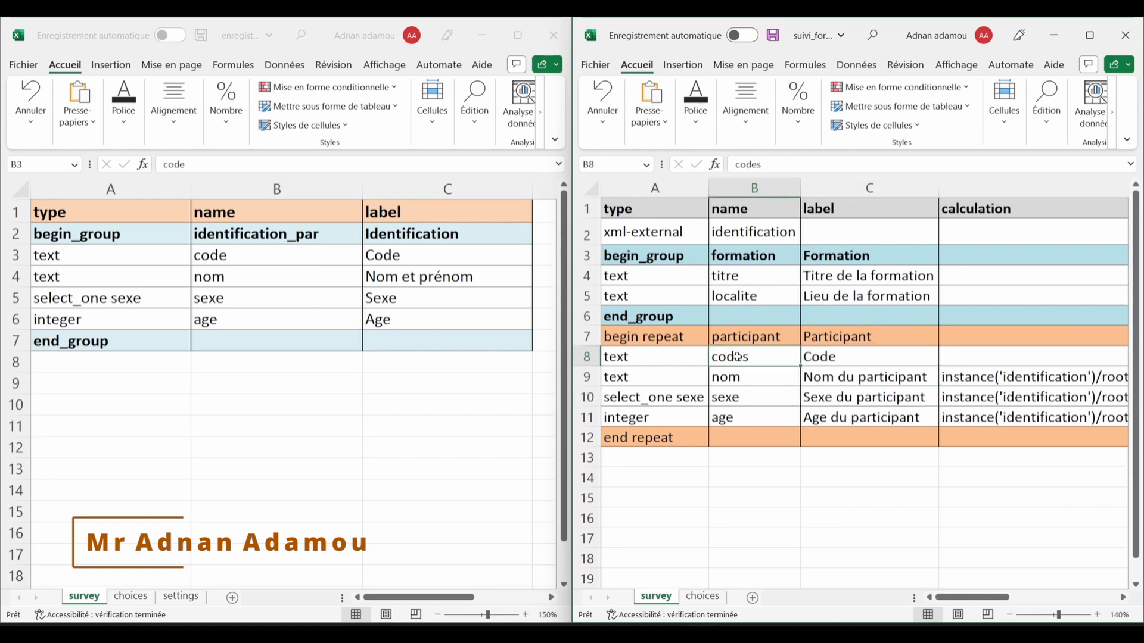
# Step: Review the names and labels of the identification questions in the registration form, focusing on the code question
pyautogui.click(249, 299)
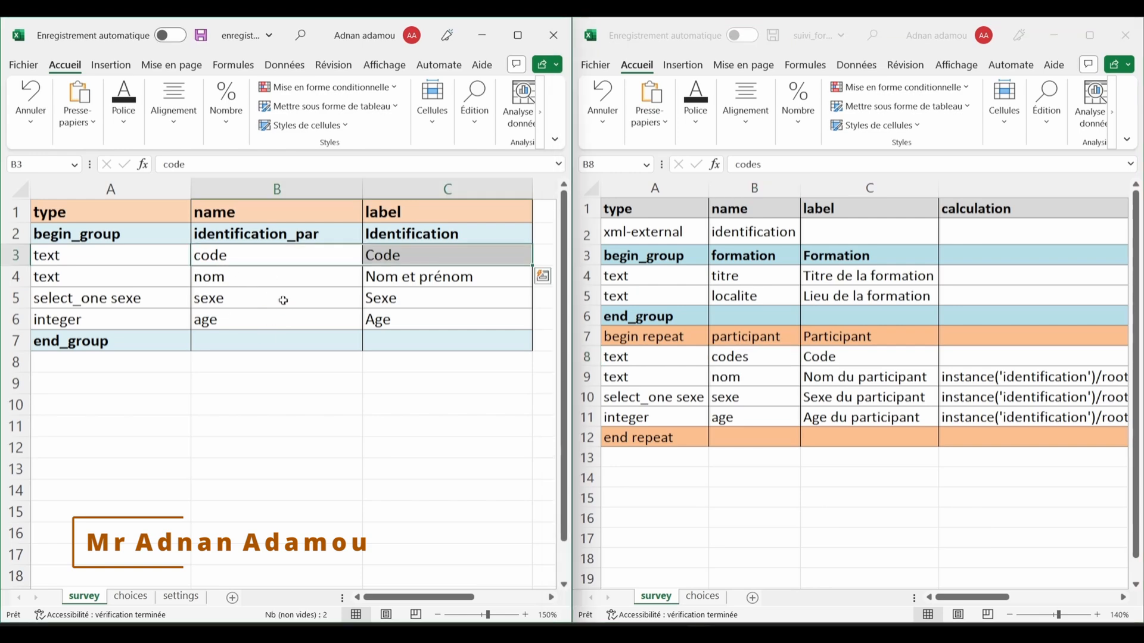
pyautogui.click(255, 323)
pyautogui.click(237, 254)
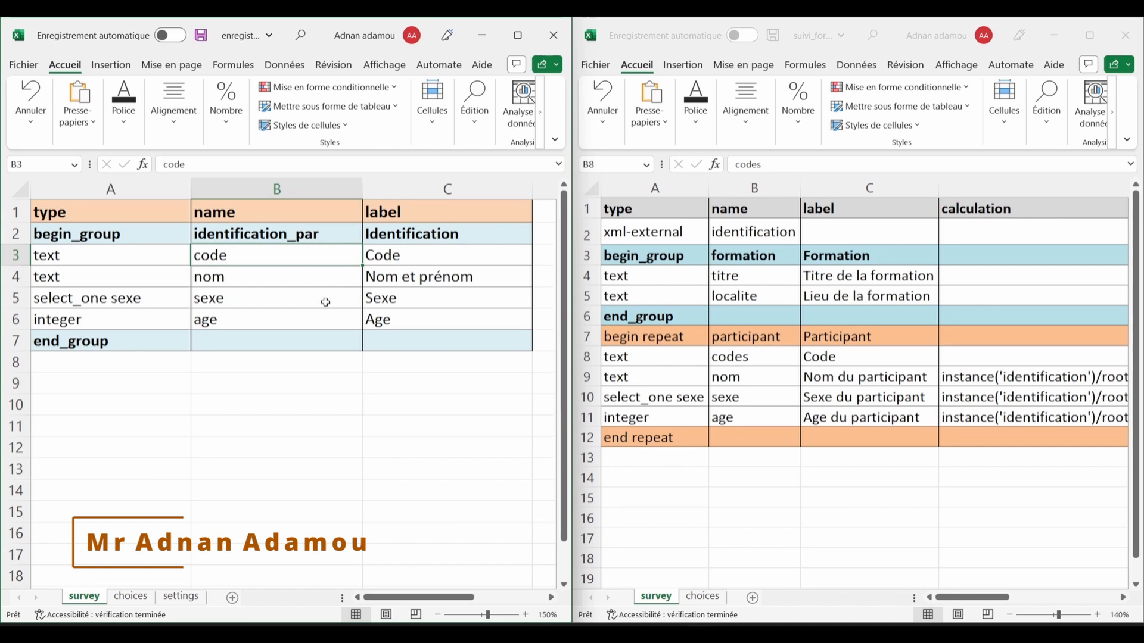
pyautogui.click(415, 279)
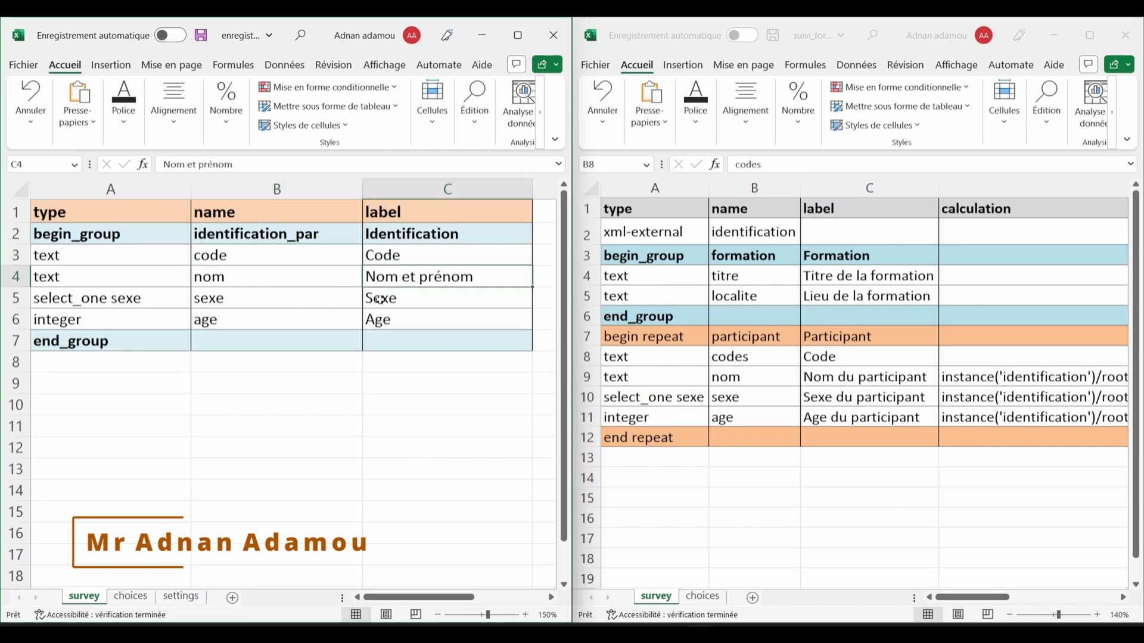
pyautogui.click(387, 256)
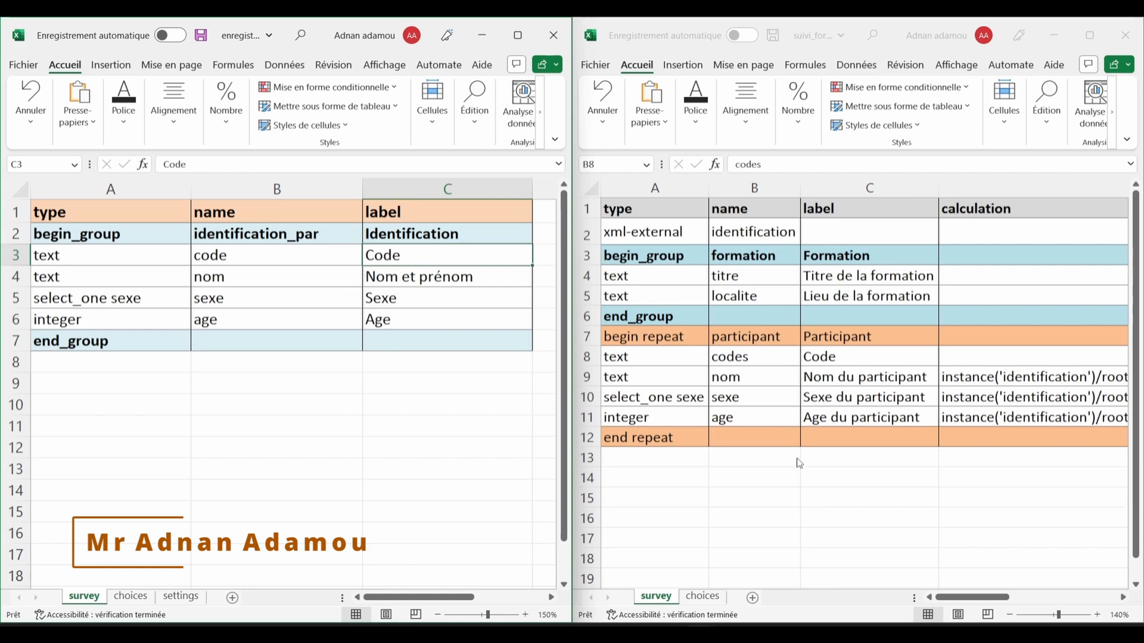
# Step: Examine the question types of the code, name, sex and age rows in the training form's participant repeat
pyautogui.click(796, 399)
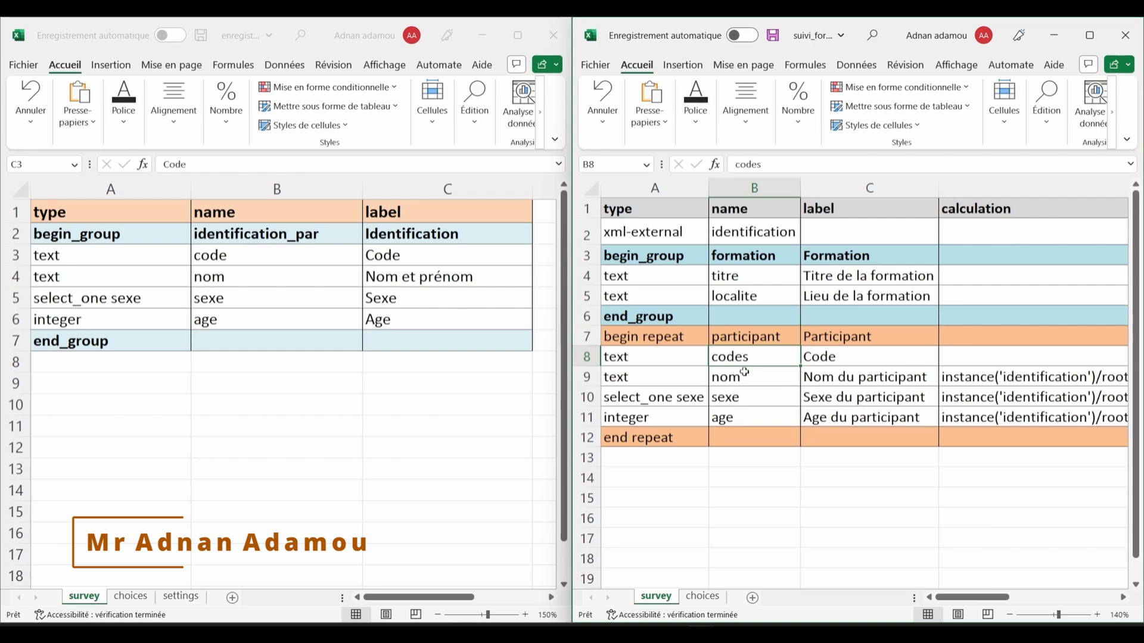
pyautogui.click(658, 362)
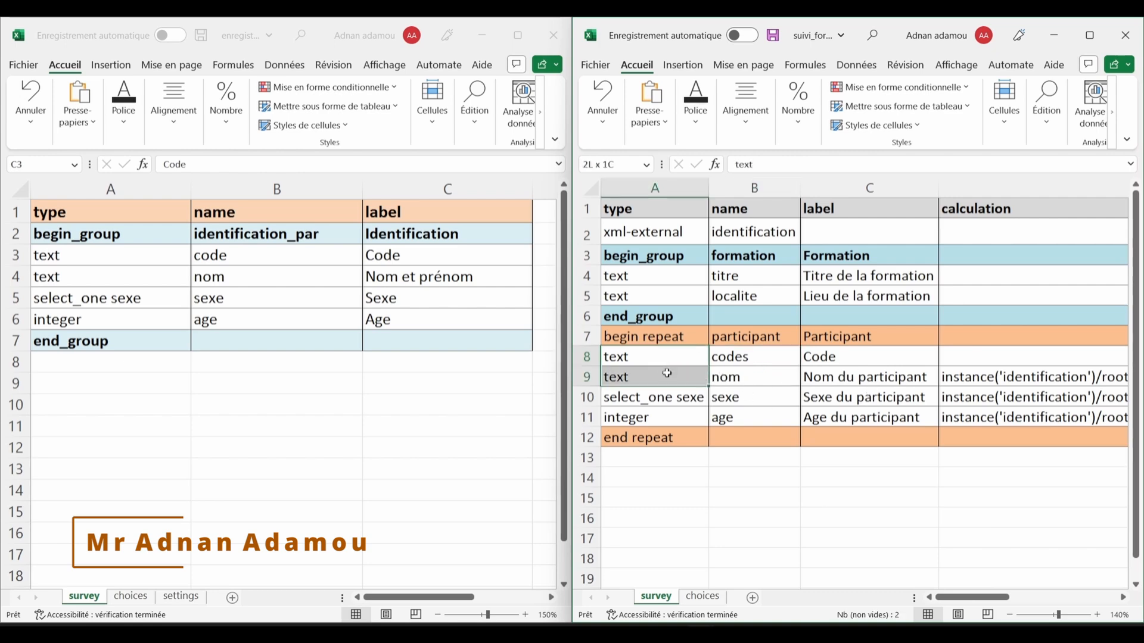
pyautogui.click(657, 374)
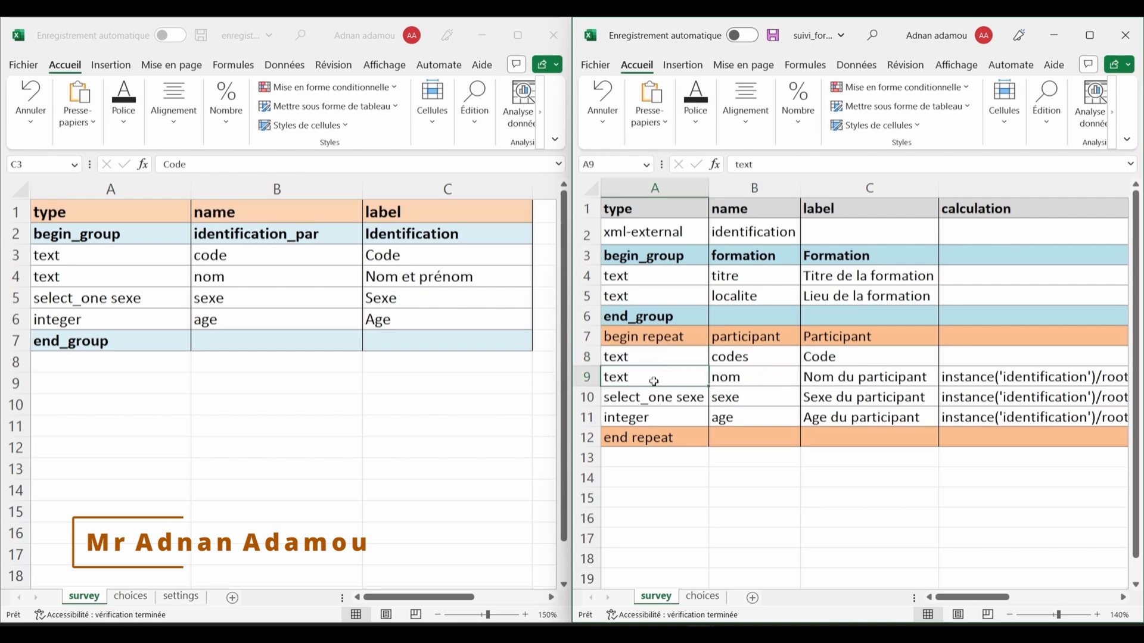
pyautogui.click(727, 378)
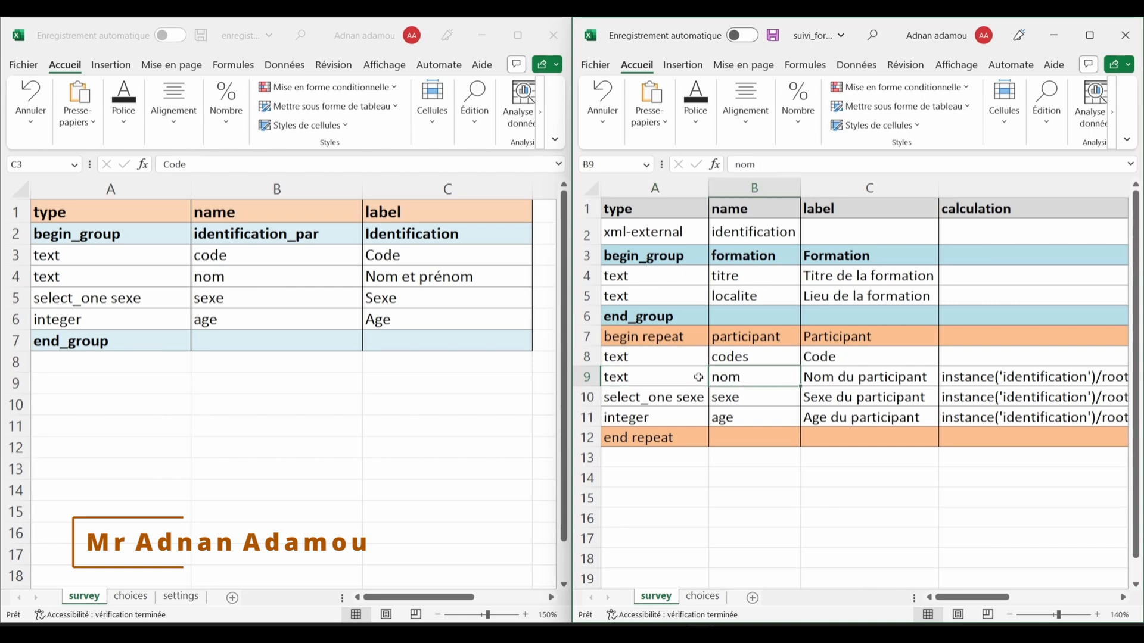
pyautogui.click(652, 377)
pyautogui.click(652, 401)
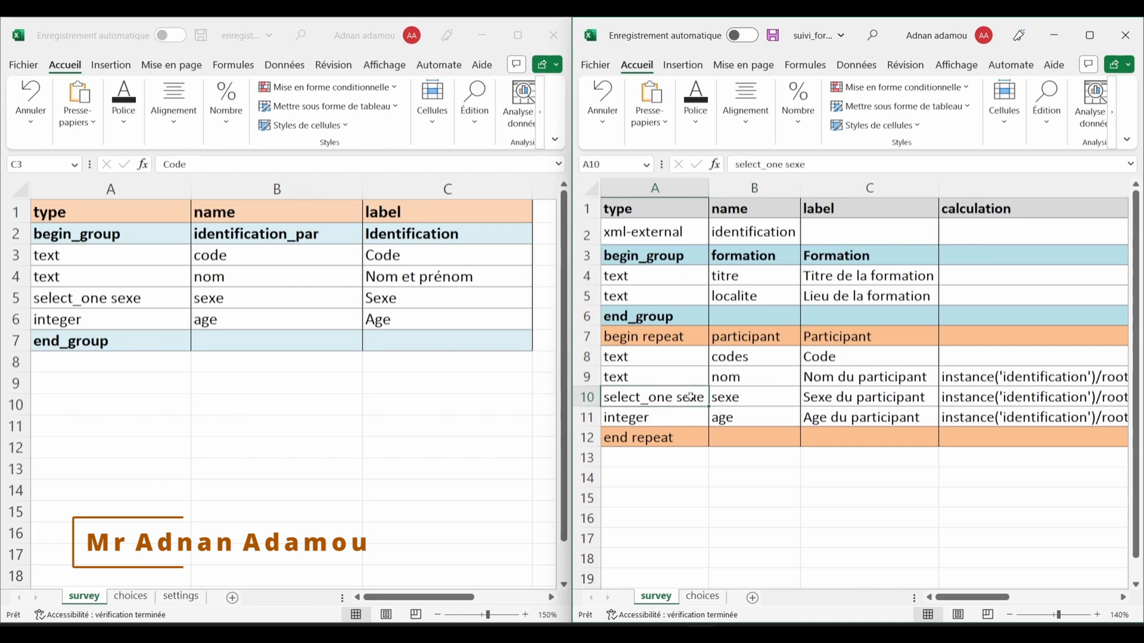
pyautogui.click(651, 418)
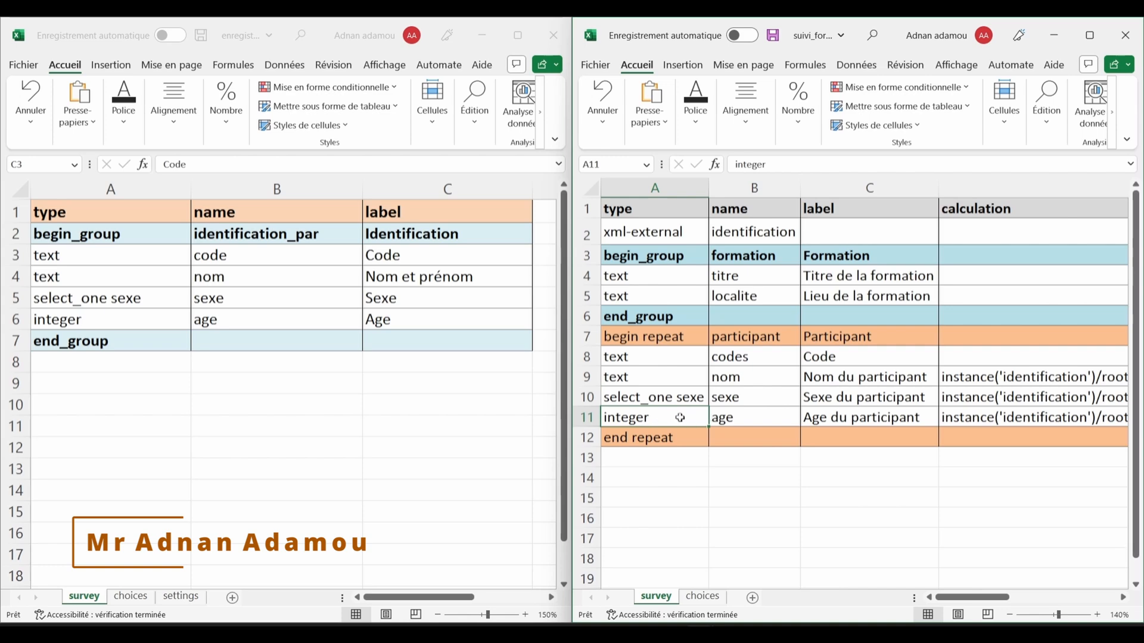
# Step: Check the types of the sex and age questions and the sex question's name in the registration form
pyautogui.click(106, 298)
pyautogui.click(102, 299)
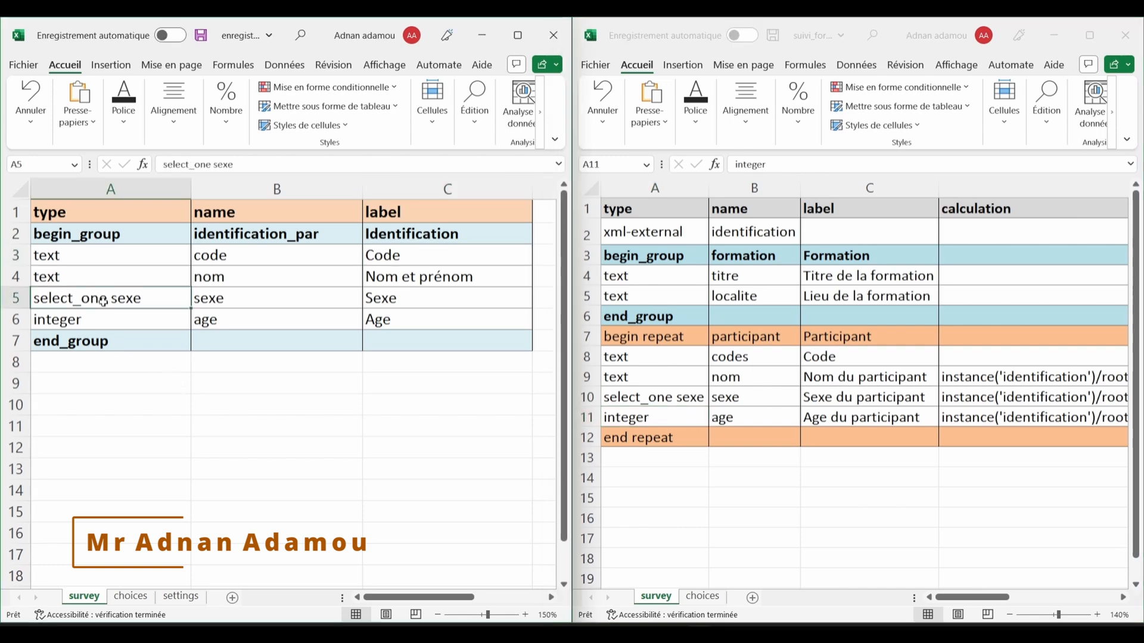
pyautogui.click(110, 321)
pyautogui.click(241, 301)
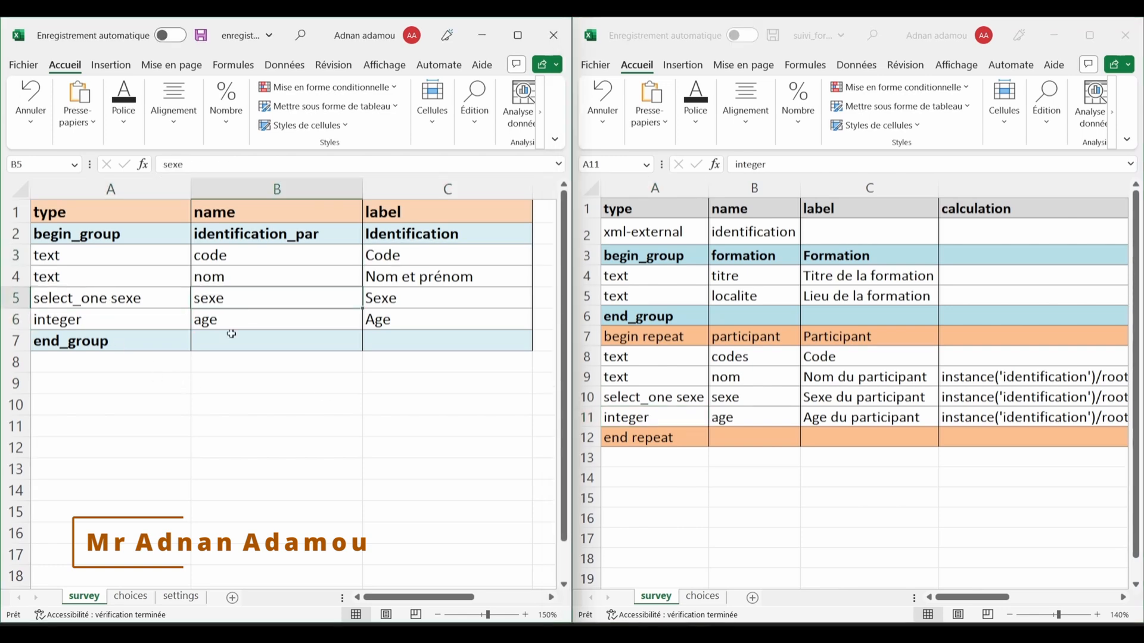
# Step: Compare the sexe choice lists of both workbooks, and return the training workbook to its survey sheet
pyautogui.click(130, 596)
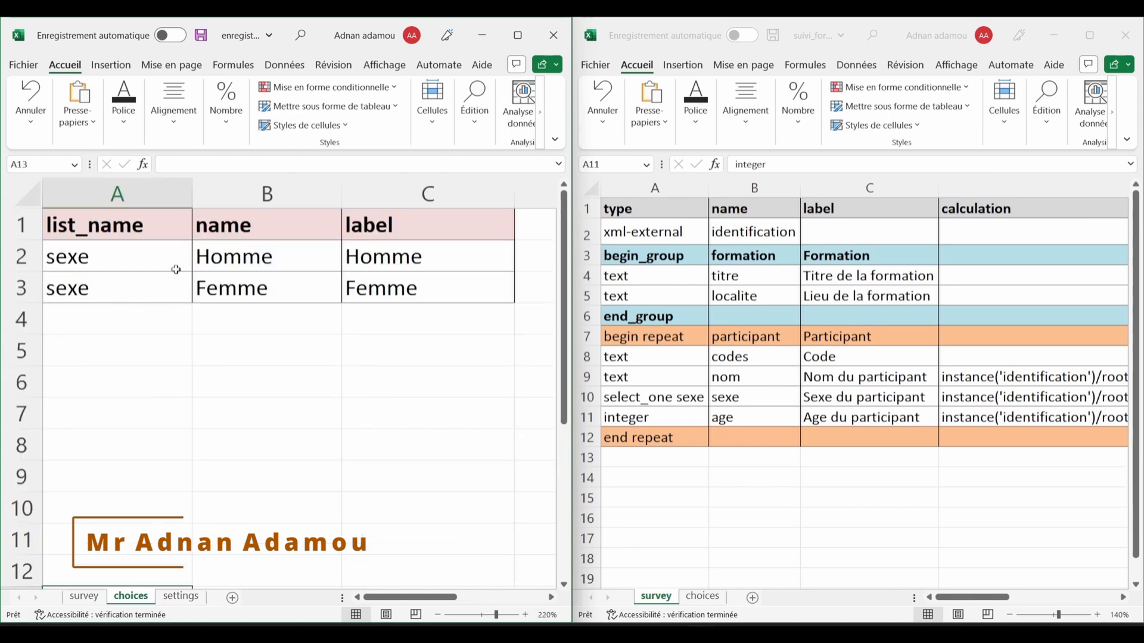
pyautogui.click(700, 598)
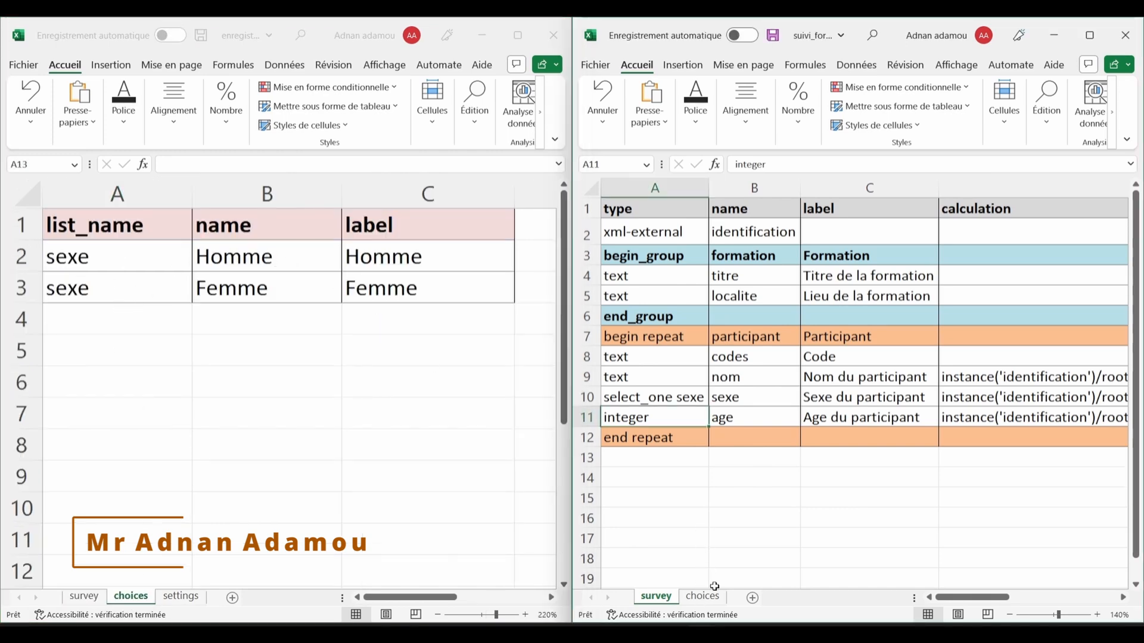
pyautogui.click(714, 598)
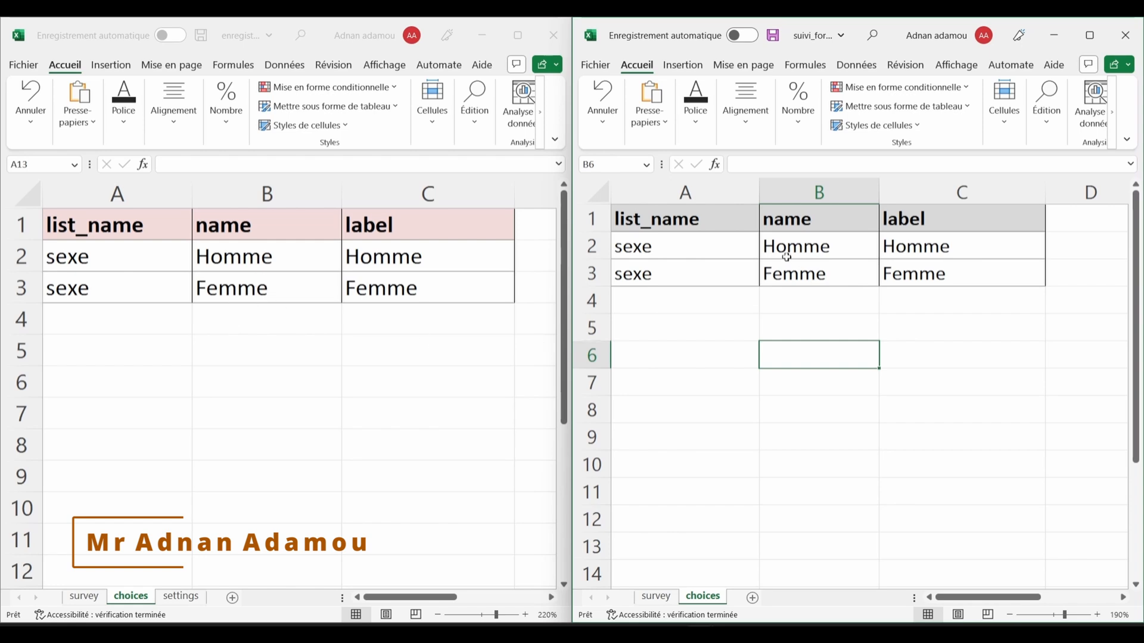
pyautogui.click(659, 602)
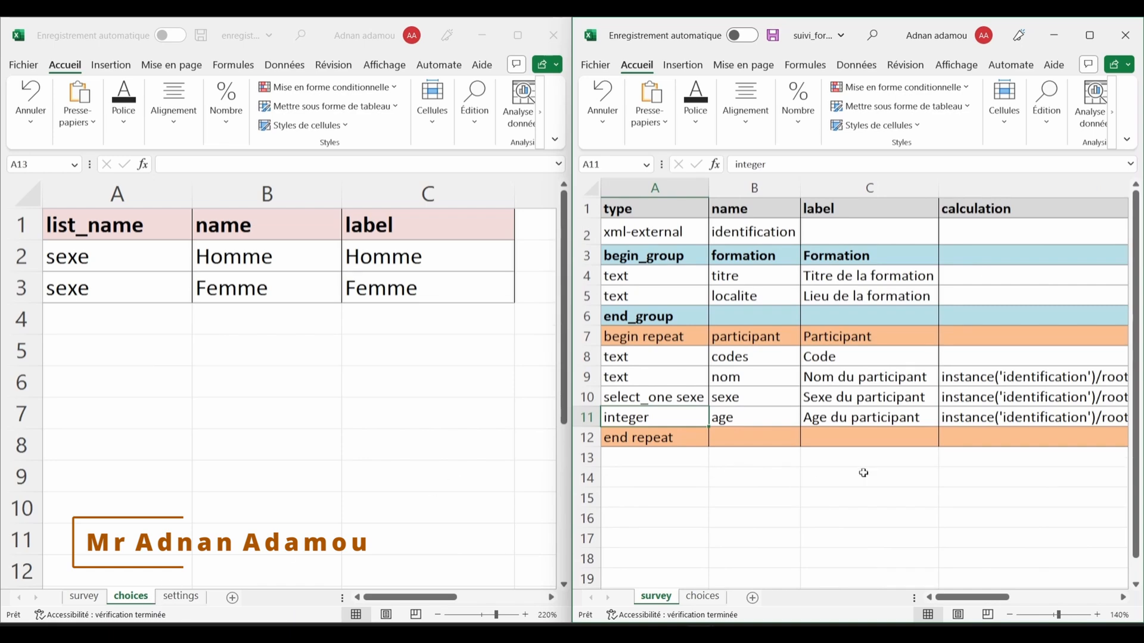
# Step: Examine the training survey's calculation column, and check the labels of the participant name and code questions
pyautogui.moveTo(970, 602); pyautogui.dragTo(997, 599)
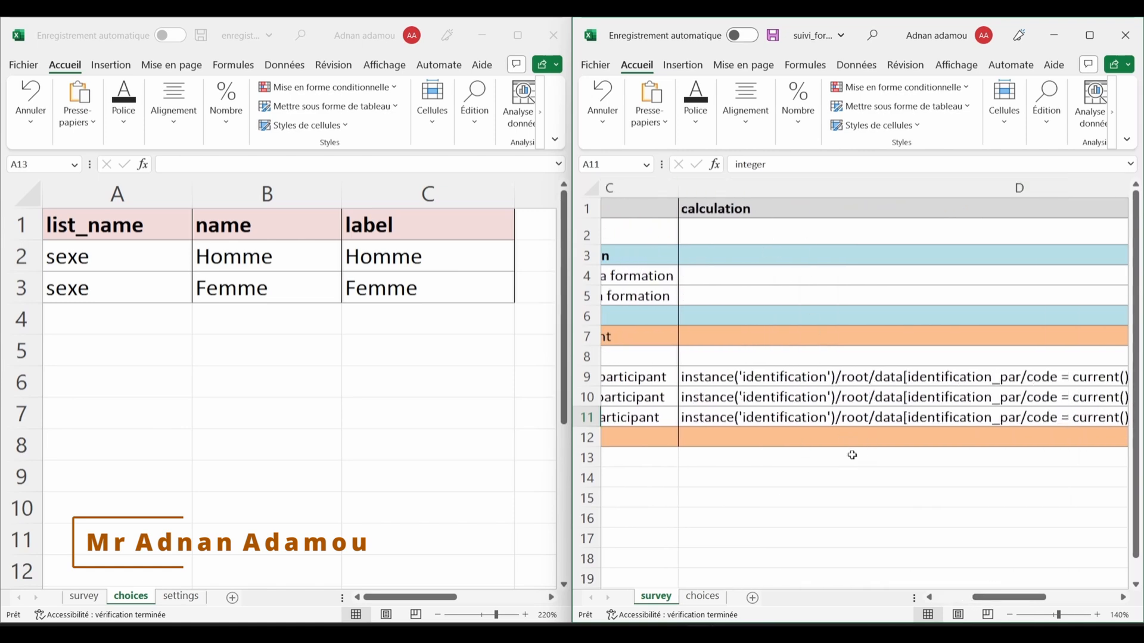
pyautogui.moveTo(1006, 599); pyautogui.dragTo(977, 598)
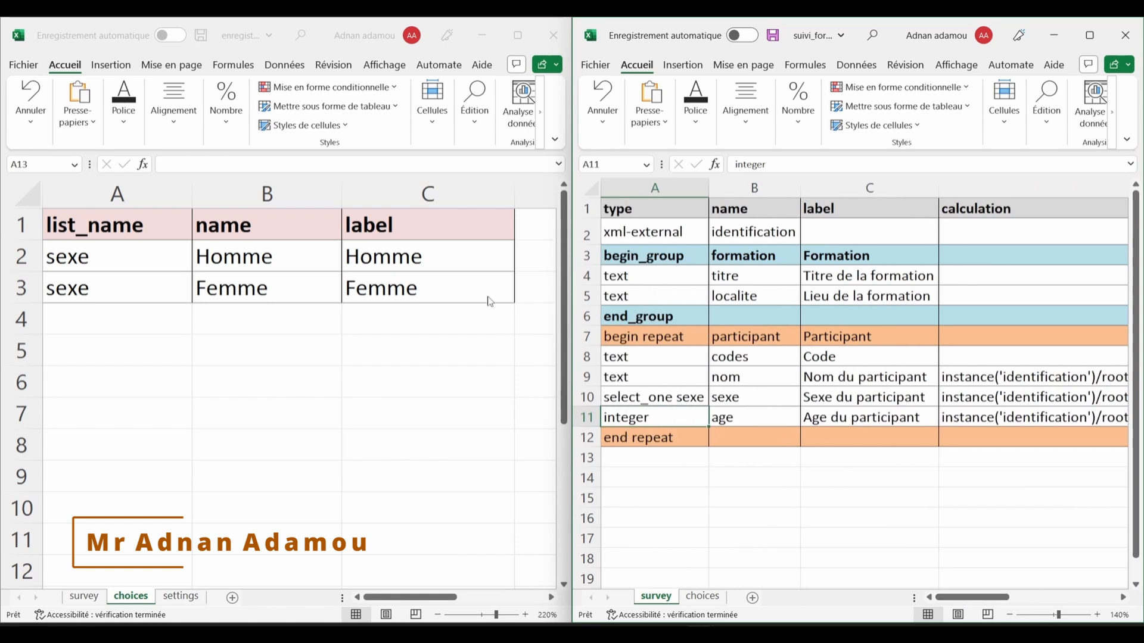
pyautogui.click(927, 384)
pyautogui.moveTo(966, 600)
pyautogui.mouseDown()
pyautogui.moveTo(983, 604)
pyautogui.moveTo(966, 601)
pyautogui.mouseUp()
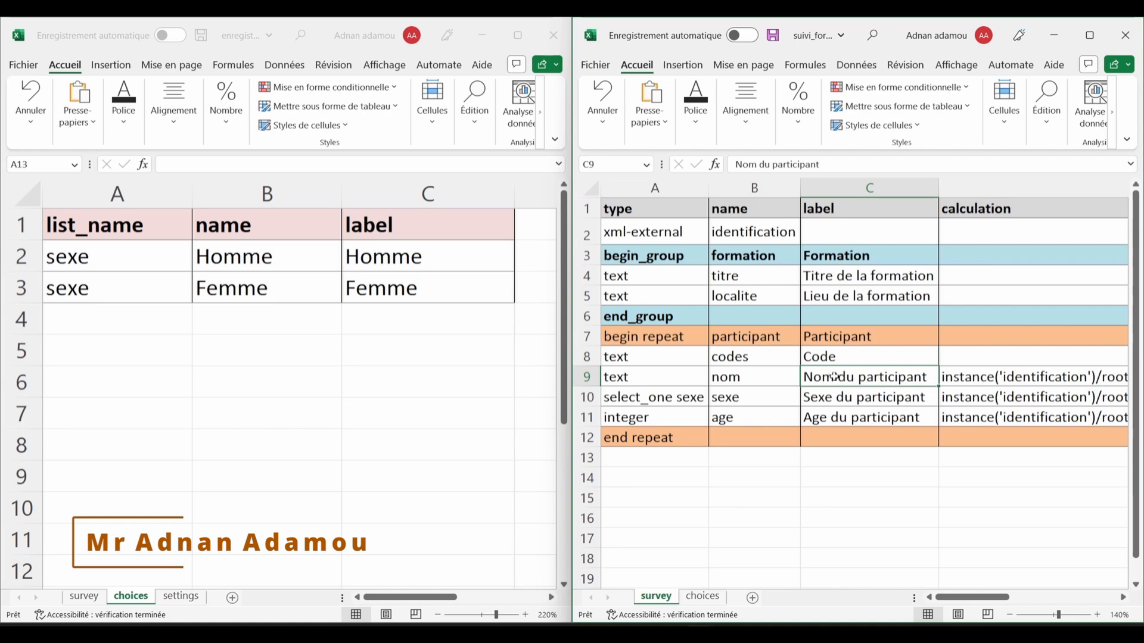
pyautogui.click(862, 355)
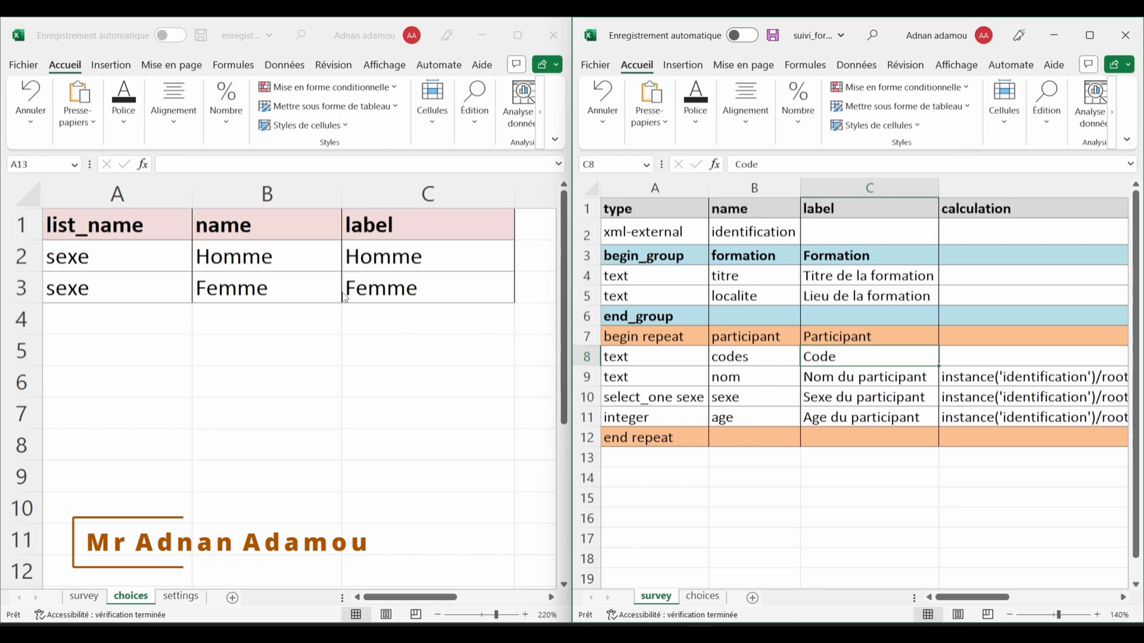
# Step: Display the registration form's survey sheet and review the training form's name, sex, age and code labels
pyautogui.click(84, 596)
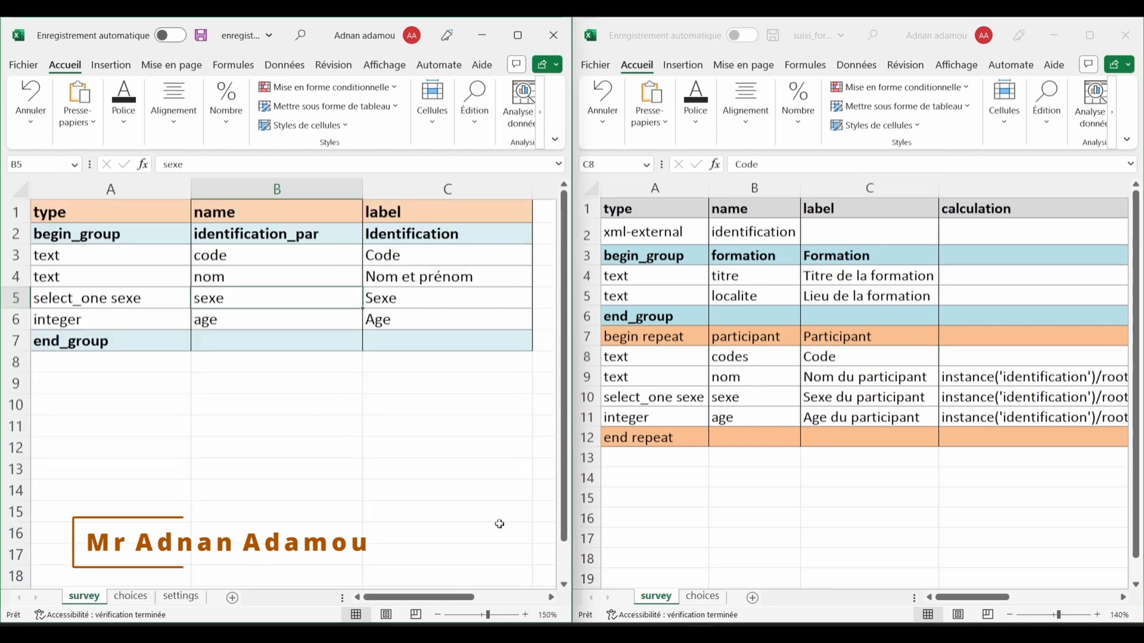
pyautogui.click(831, 384)
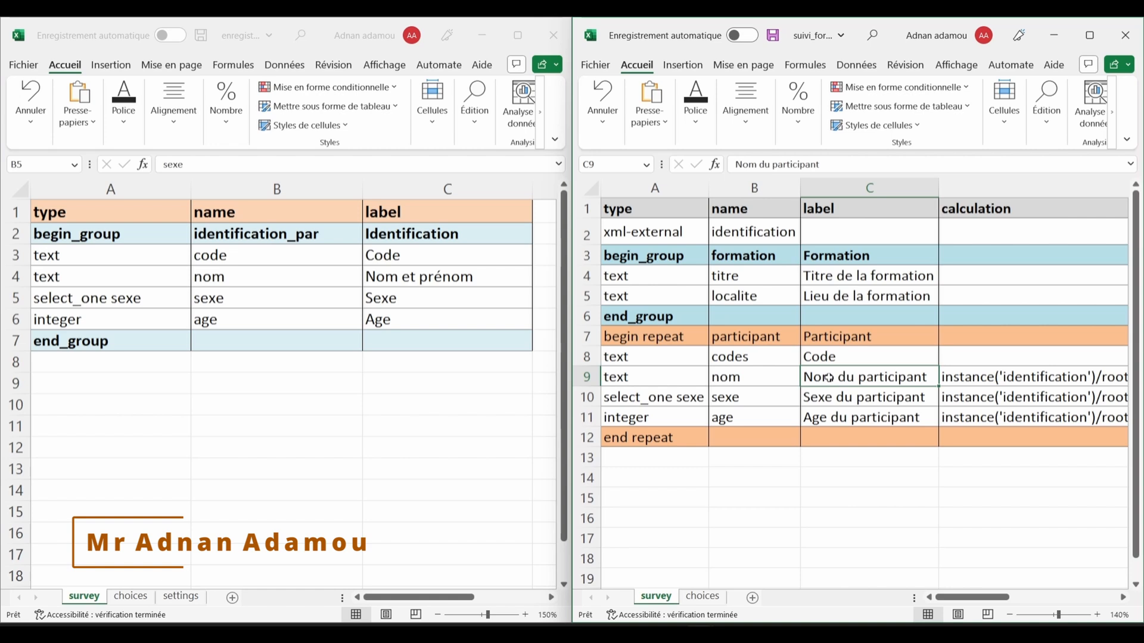
pyautogui.click(856, 407)
pyautogui.click(862, 417)
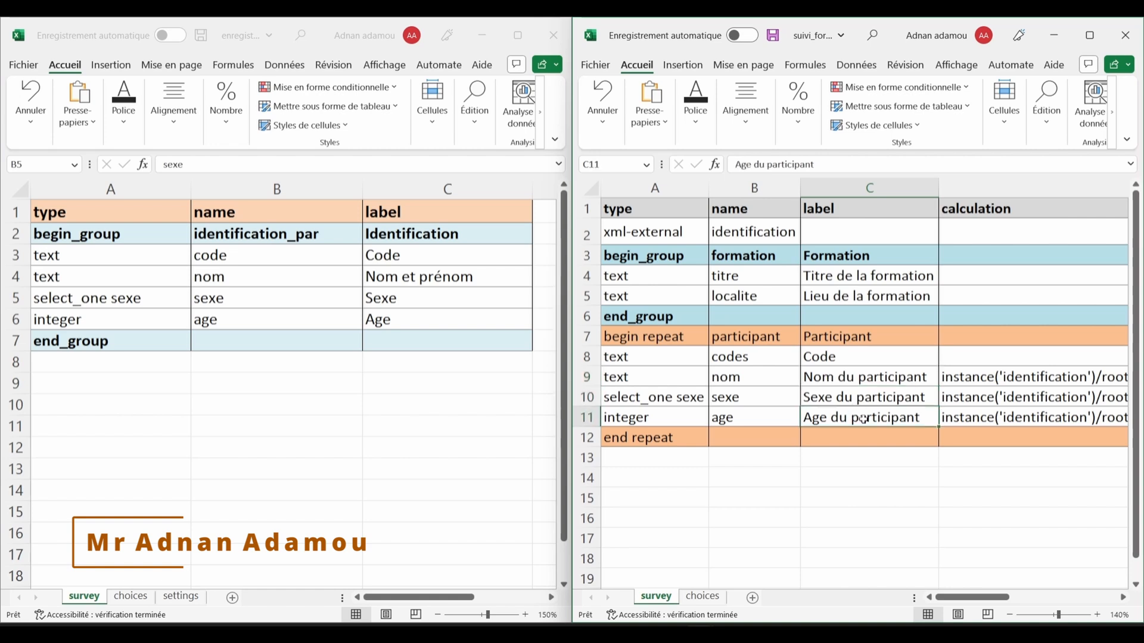
pyautogui.click(872, 360)
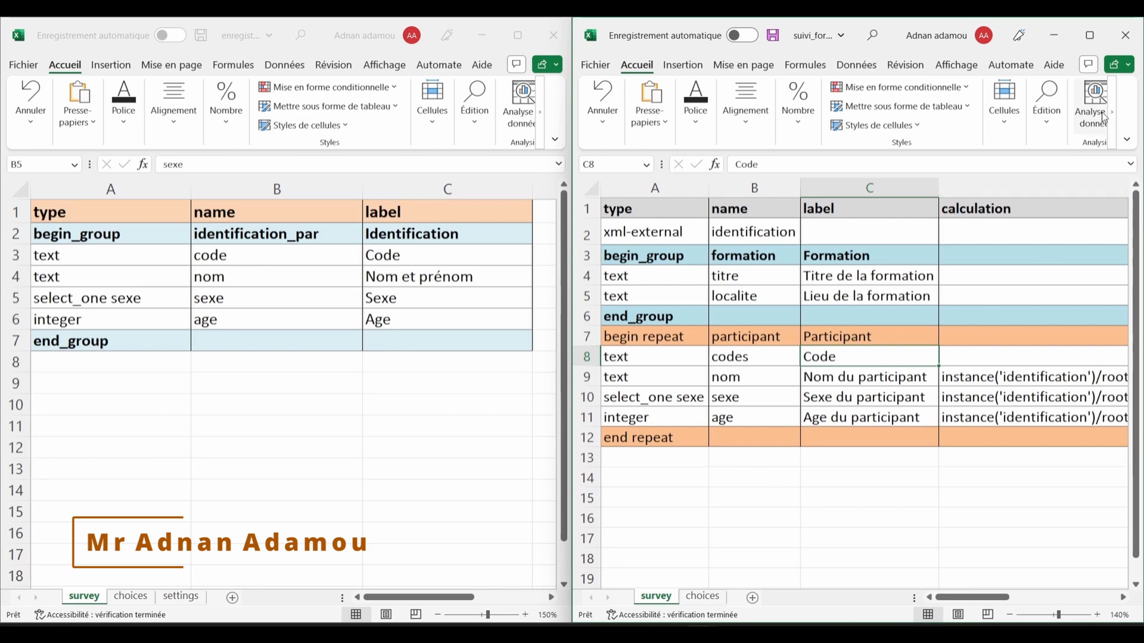
# Step: Maximize the suivi_formation workbook and clear the calculations of the participant name, sex and age questions in D9:D11
pyautogui.moveTo(1094, 43)
pyautogui.click(1090, 35)
pyautogui.click(564, 495)
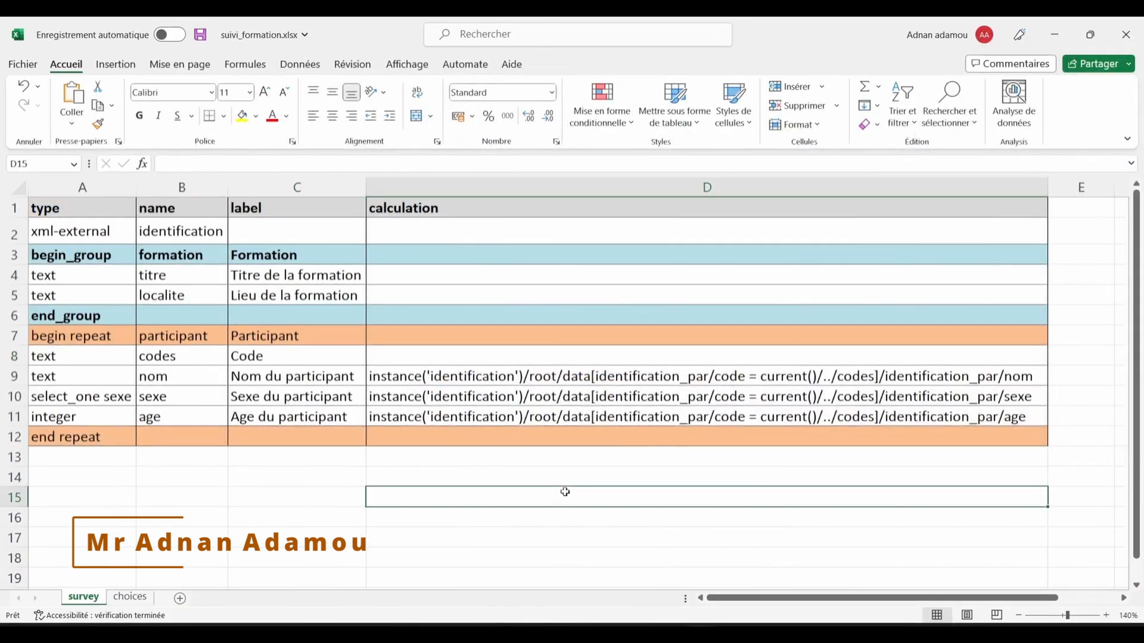
pyautogui.moveTo(584, 376); pyautogui.dragTo(594, 420)
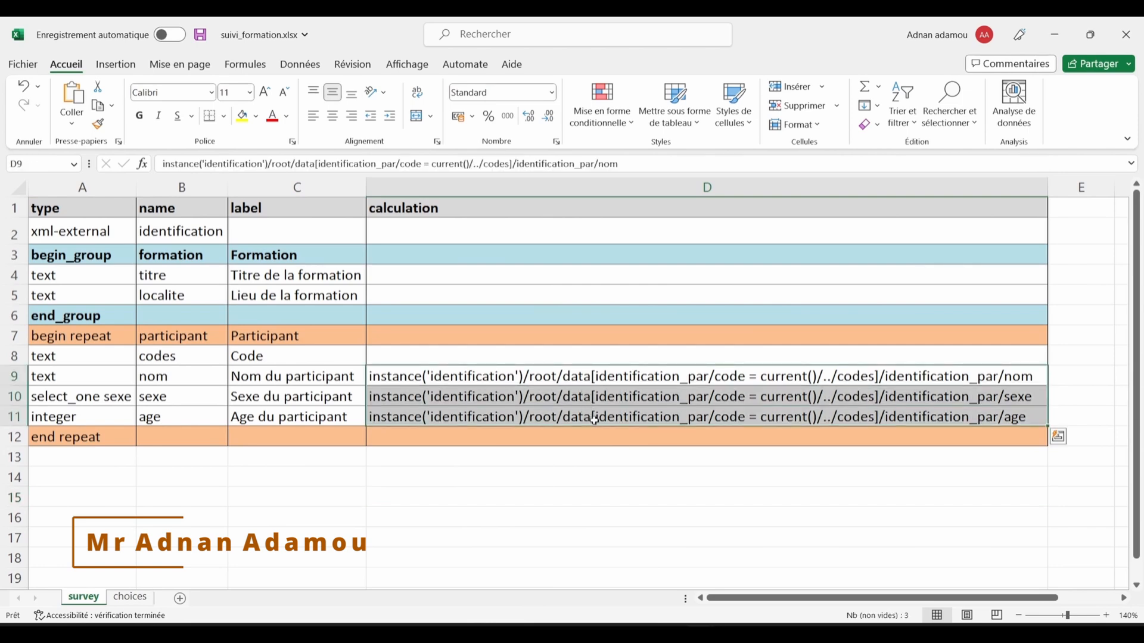
pyautogui.press('Delete')
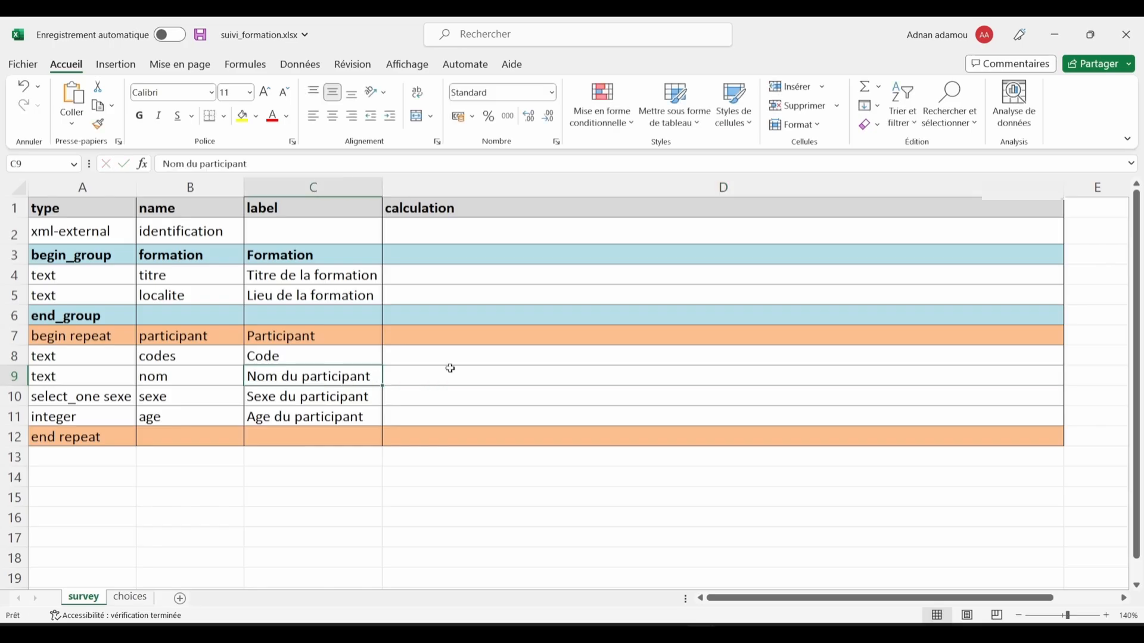
# Step: Inspect the calculation column and its cells for the participant name and sex questions
pyautogui.click(441, 373)
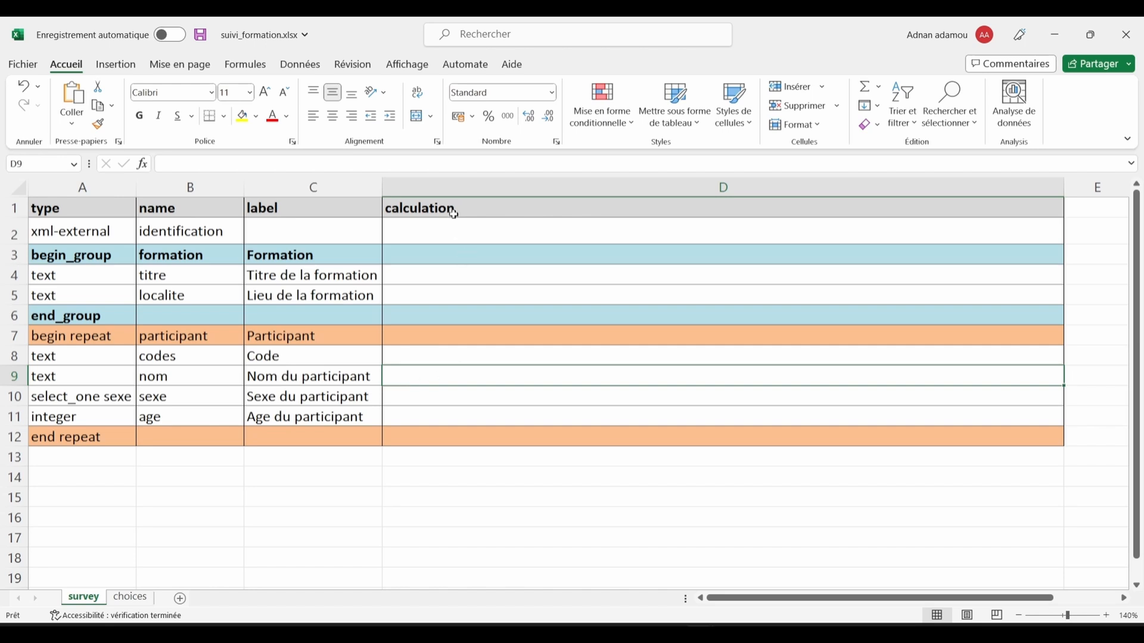
pyautogui.click(449, 188)
pyautogui.click(448, 393)
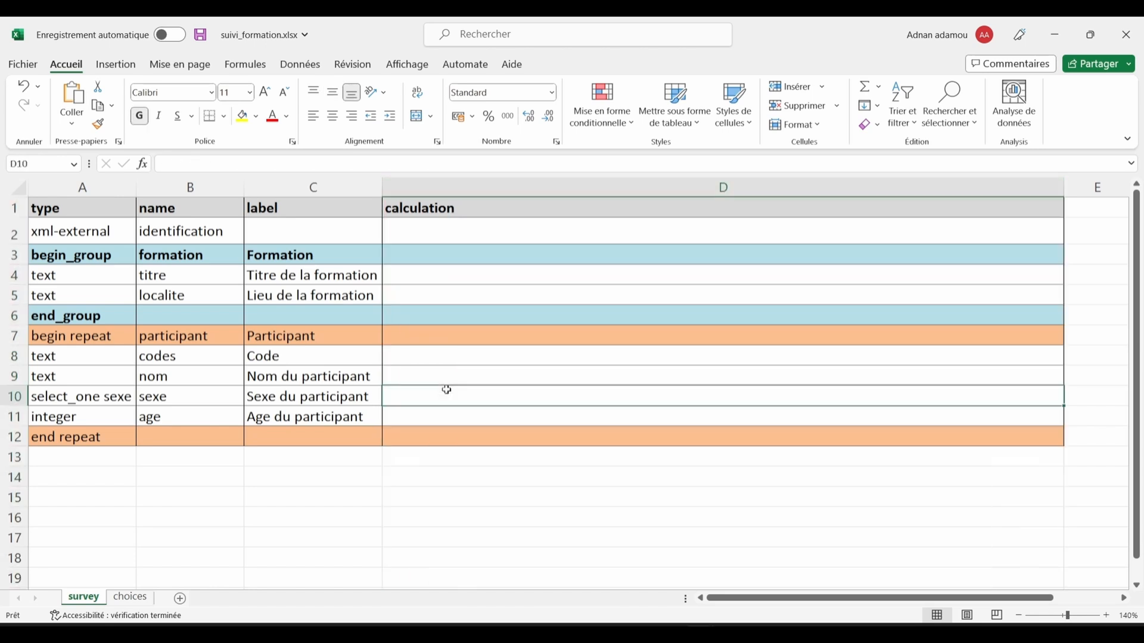
# Step: Begin the participant name calculation in D9 with instance('identification')/
pyautogui.click(456, 375)
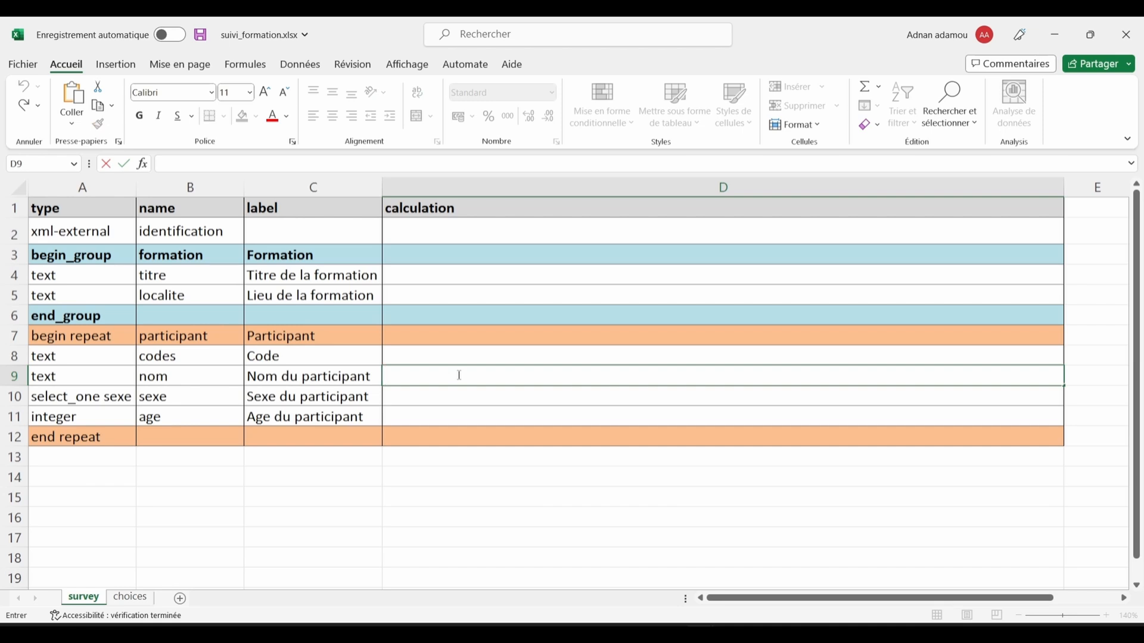
pyautogui.write("instance('identification')/")
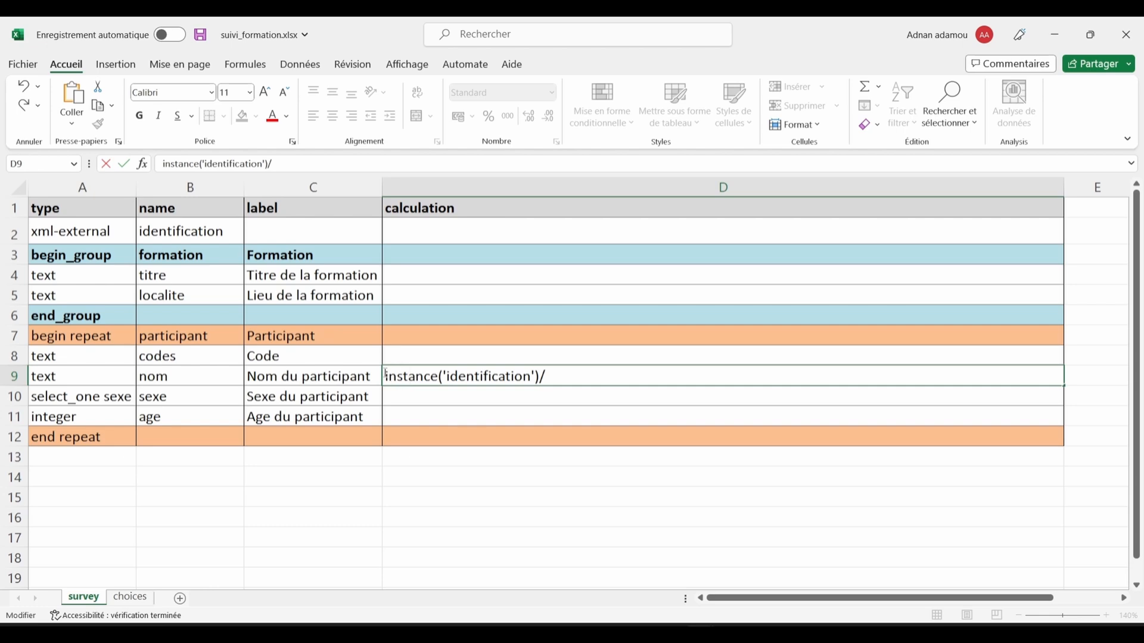
pyautogui.moveTo(387, 376); pyautogui.dragTo(442, 379)
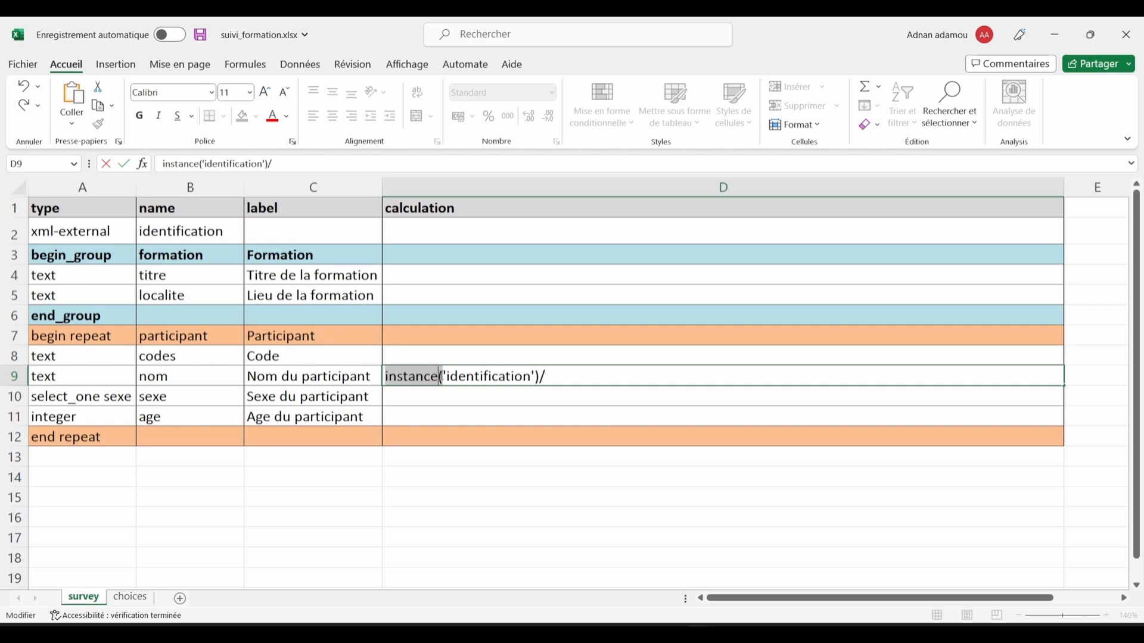
pyautogui.click(447, 377)
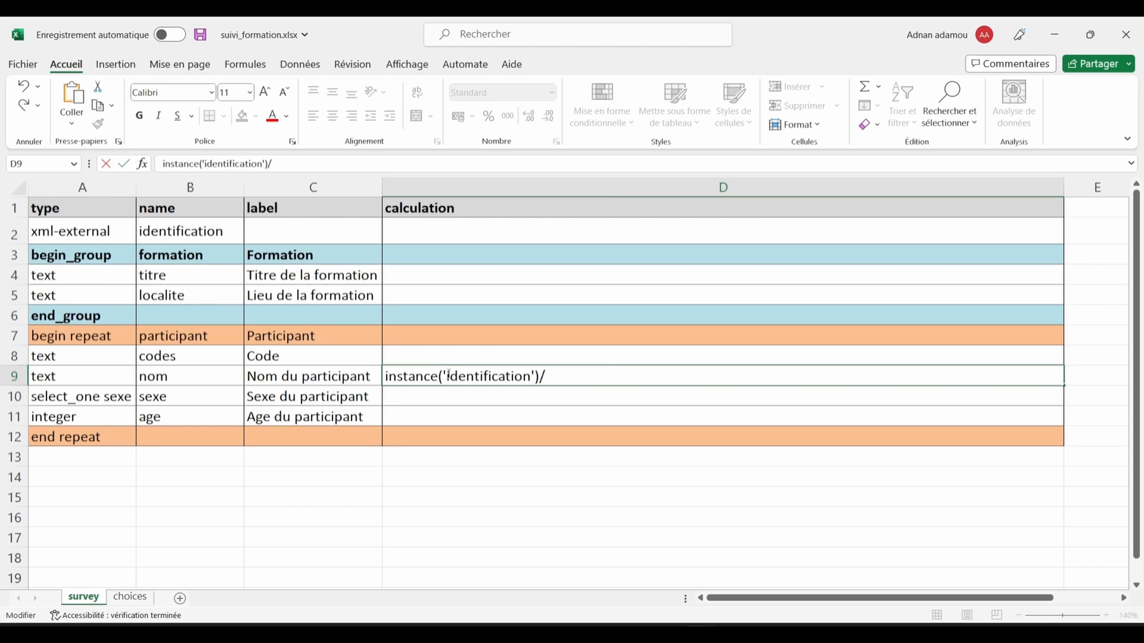
pyautogui.moveTo(449, 377); pyautogui.dragTo(523, 377)
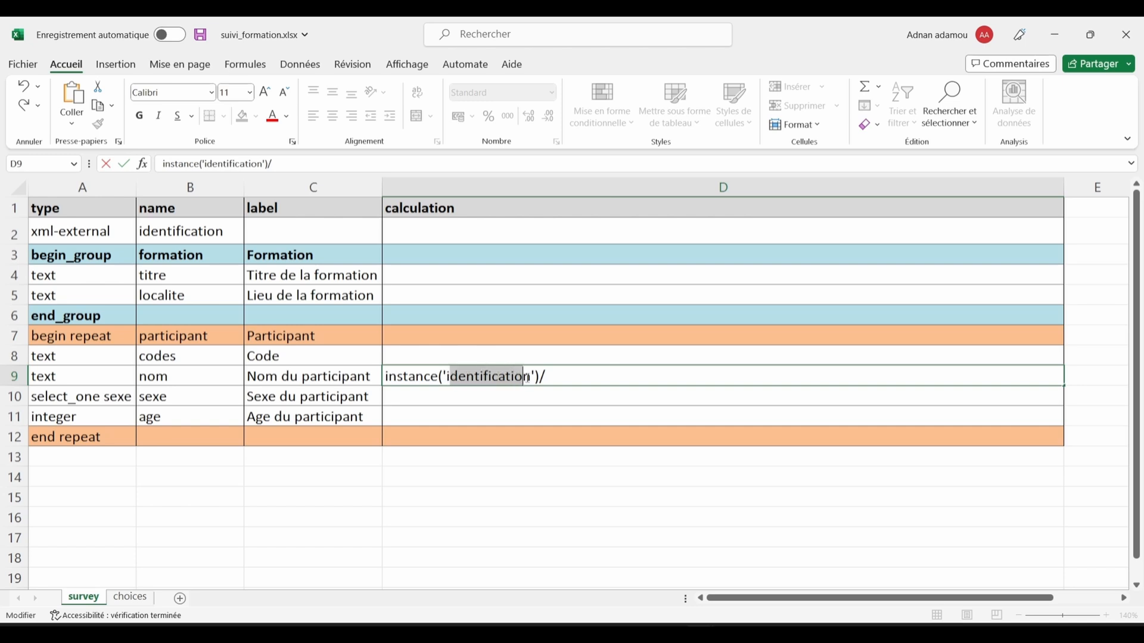
pyautogui.click(483, 410)
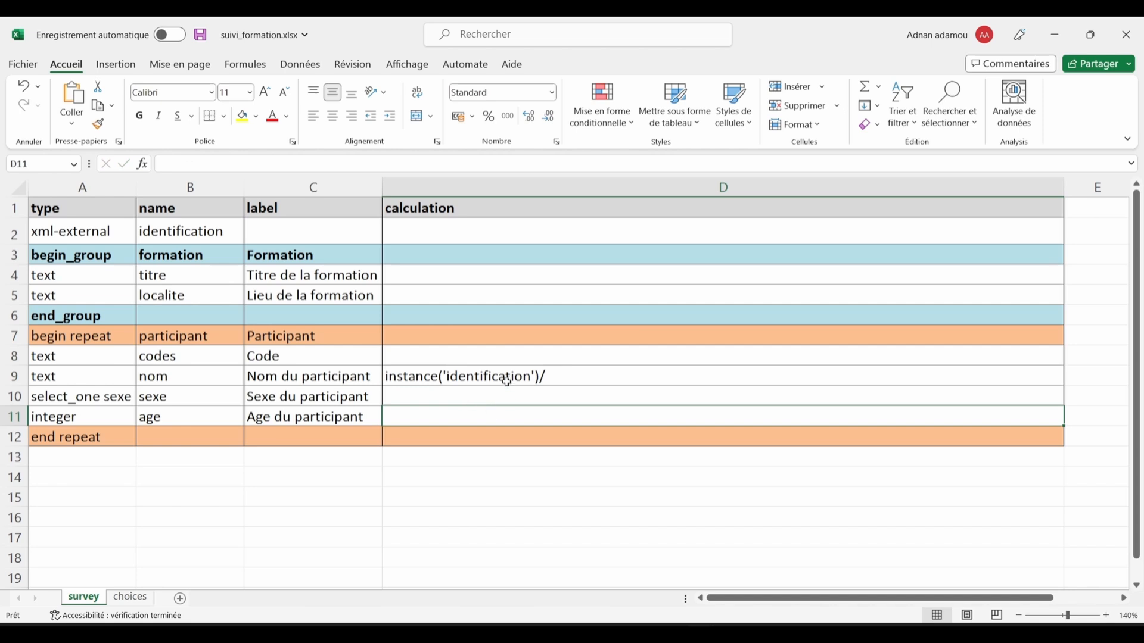
# Step: Check the xml-external name in B2 against the id_string on the settings sheet of the maximized enregistrement_participant workbook
pyautogui.click(178, 233)
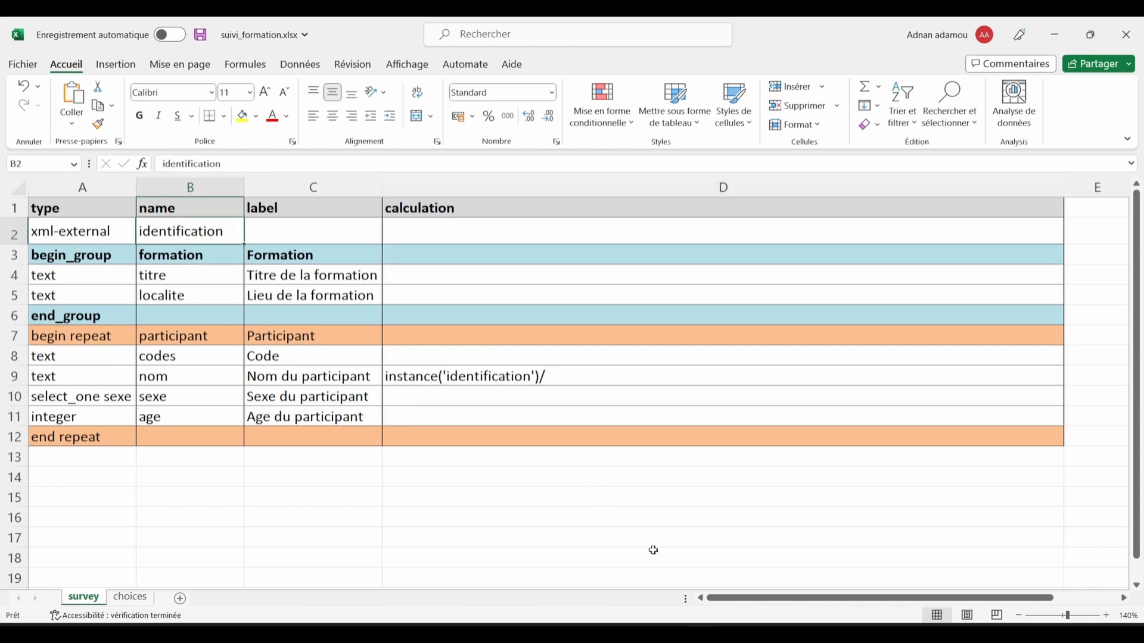
pyautogui.moveTo(706, 622)
pyautogui.click(620, 589)
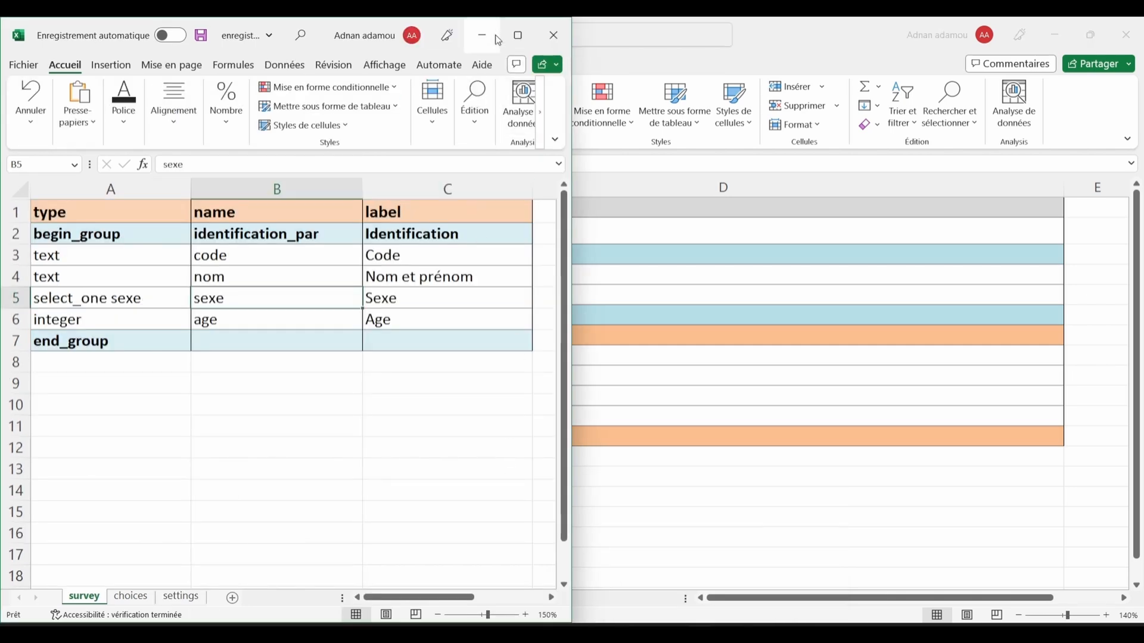
pyautogui.click(518, 35)
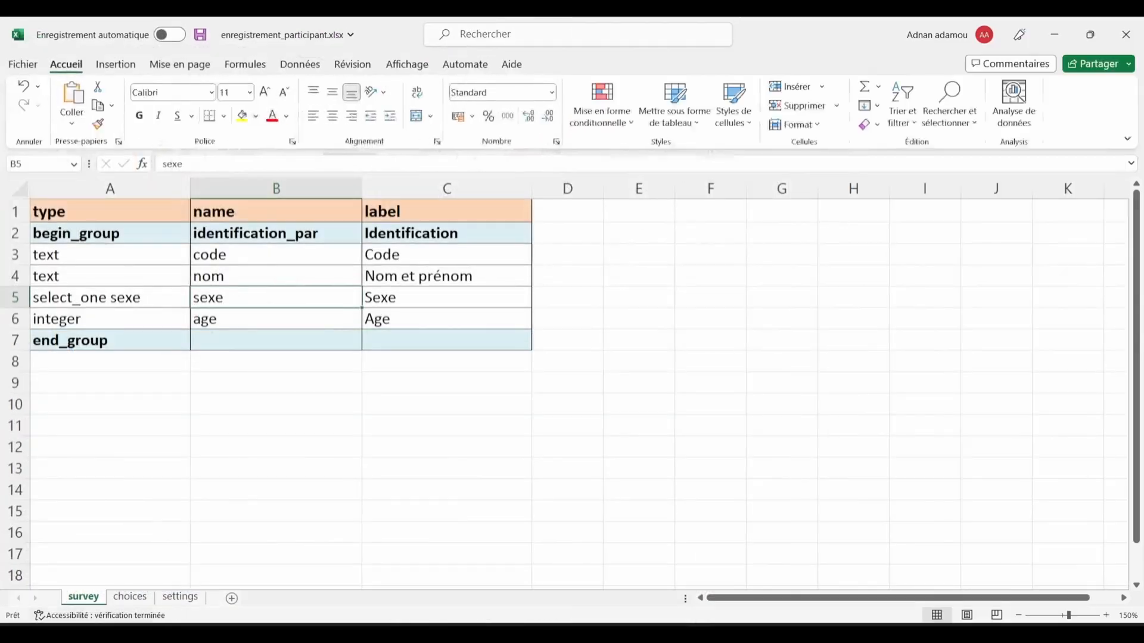
pyautogui.click(180, 597)
pyautogui.click(110, 223)
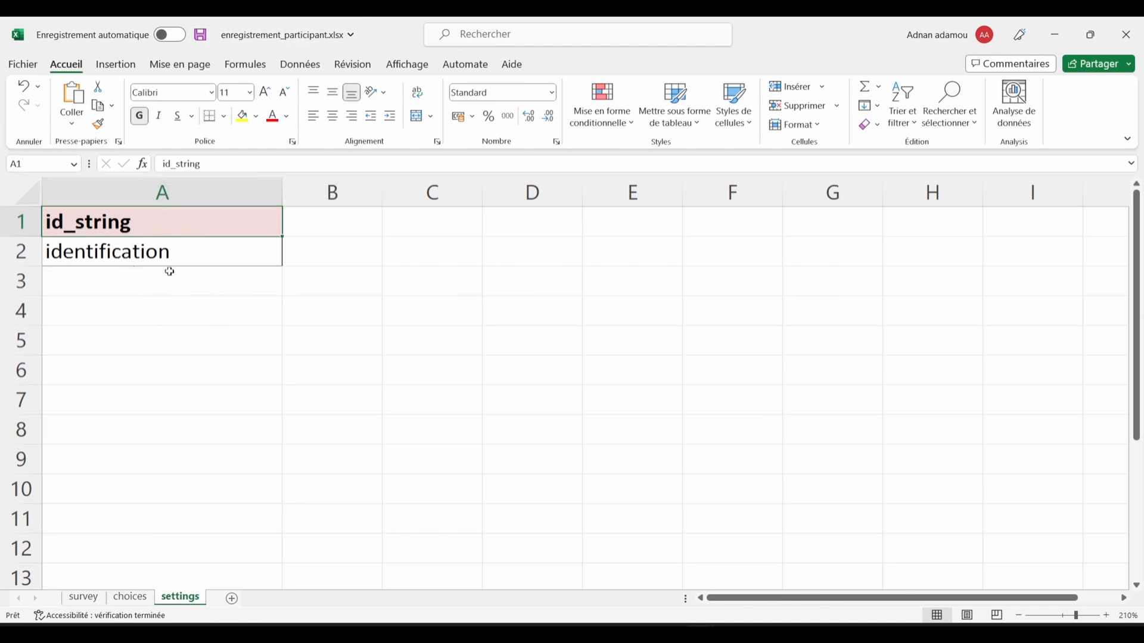
# Step: Return to suivi_formation and extend the participant name calculation in D9 with root/data[identification_par/code =
pyautogui.click(737, 608)
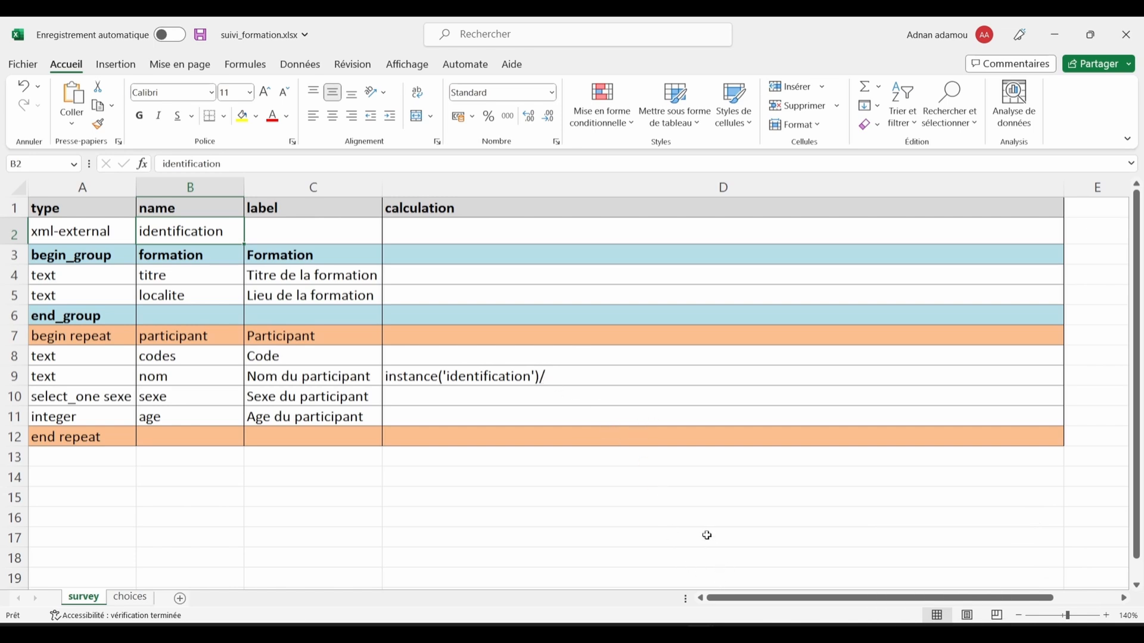
pyautogui.moveTo(635, 632)
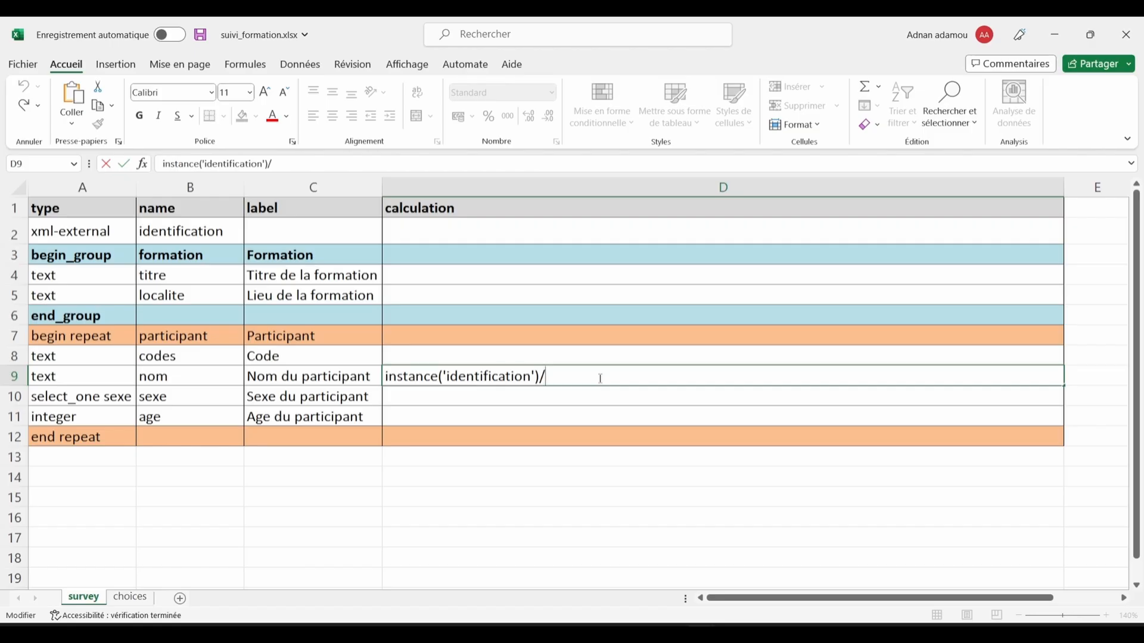
pyautogui.write('root/data[identification_par/code =')
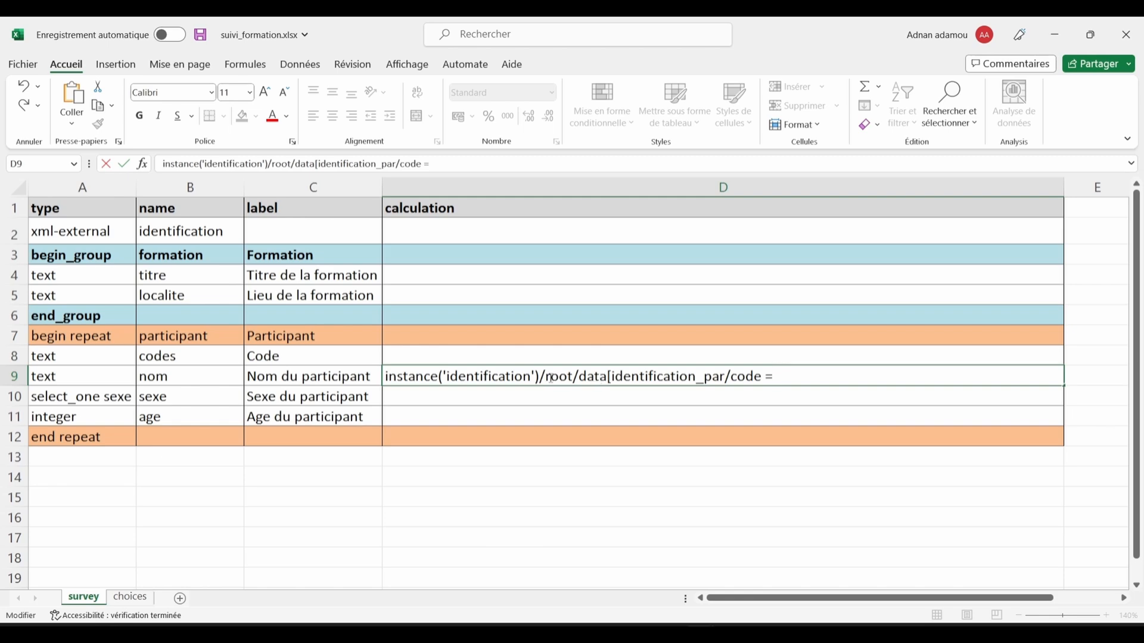
pyautogui.moveTo(548, 378); pyautogui.dragTo(575, 377)
pyautogui.click(583, 381)
pyautogui.moveTo(614, 377); pyautogui.dragTo(761, 379)
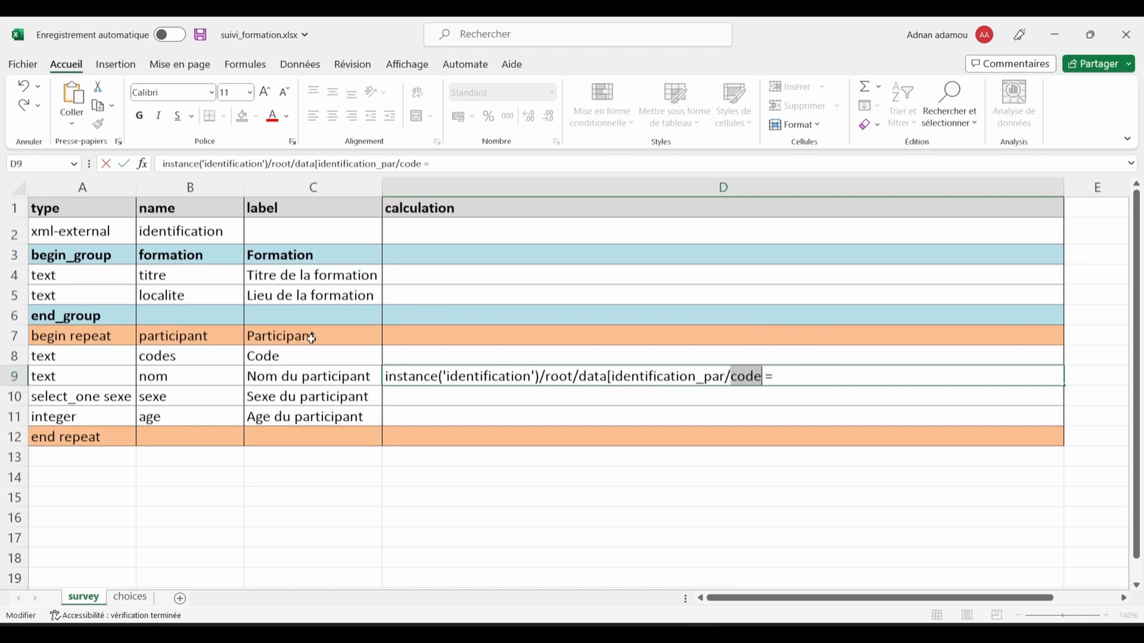
pyautogui.click(321, 362)
# Step: Check the group name and the code question's name on the survey sheet of enregistrement_participant
pyautogui.moveTo(679, 617)
pyautogui.click(645, 592)
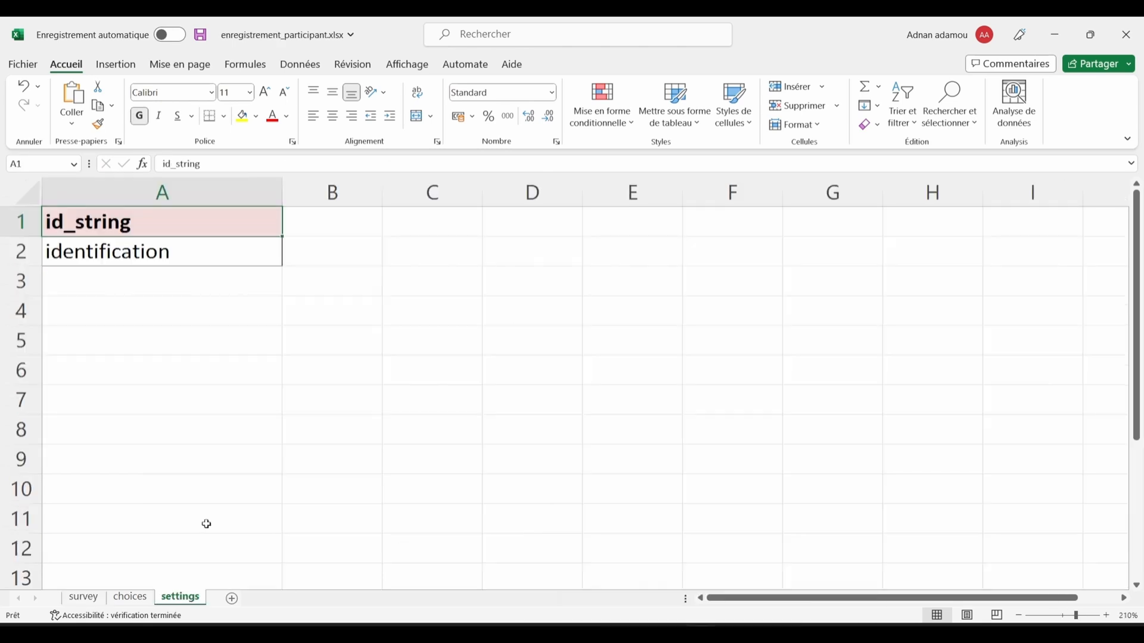
pyautogui.click(84, 597)
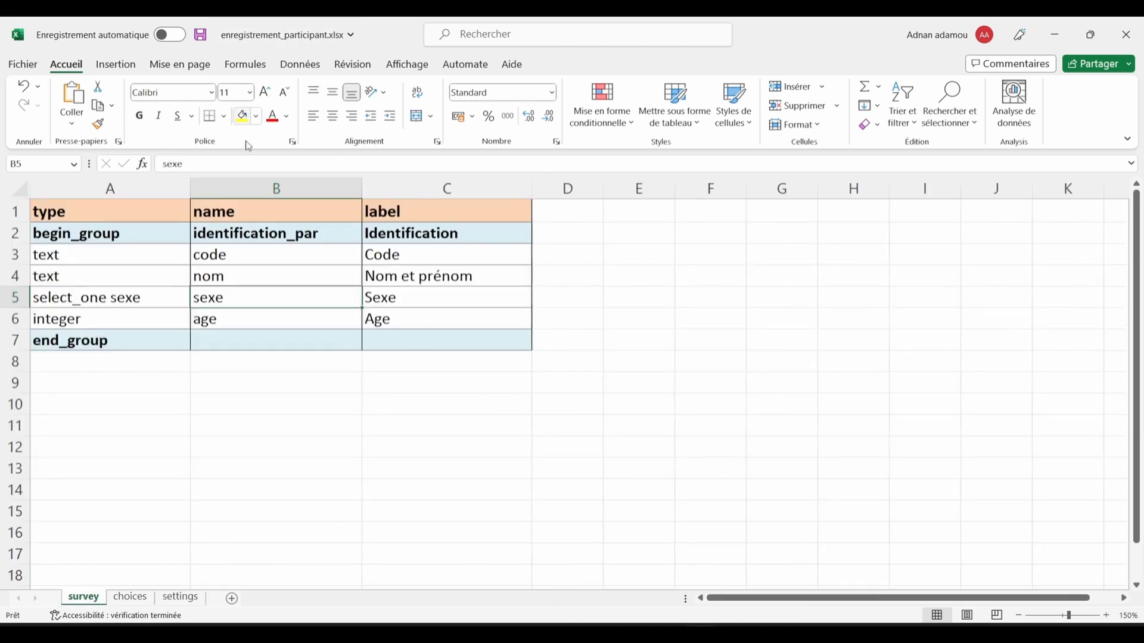
pyautogui.click(262, 239)
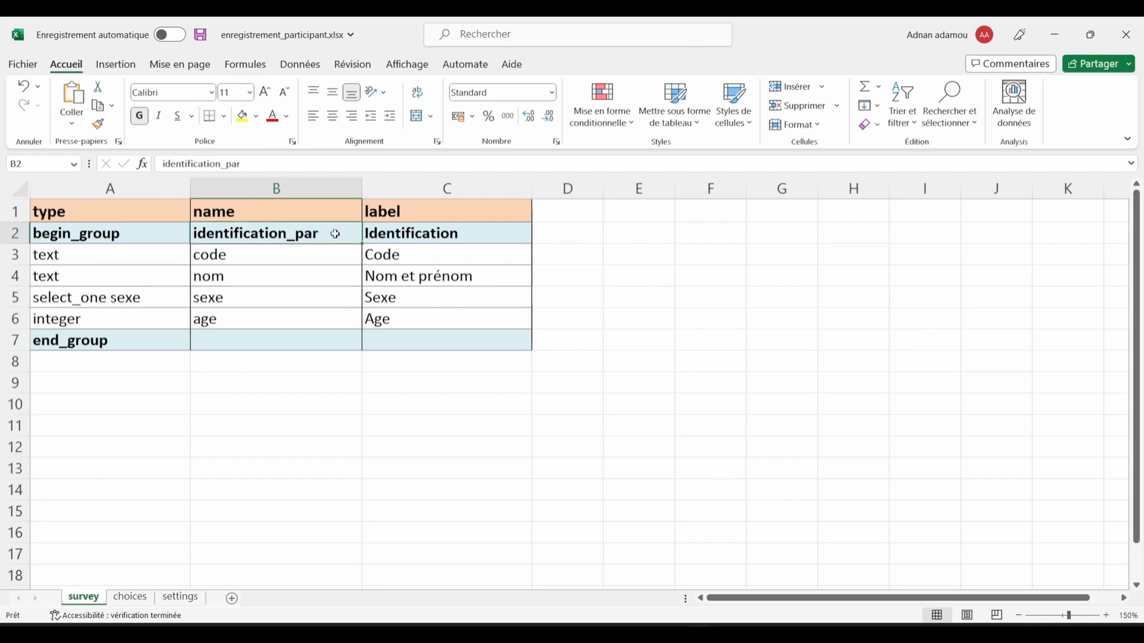
pyautogui.click(230, 257)
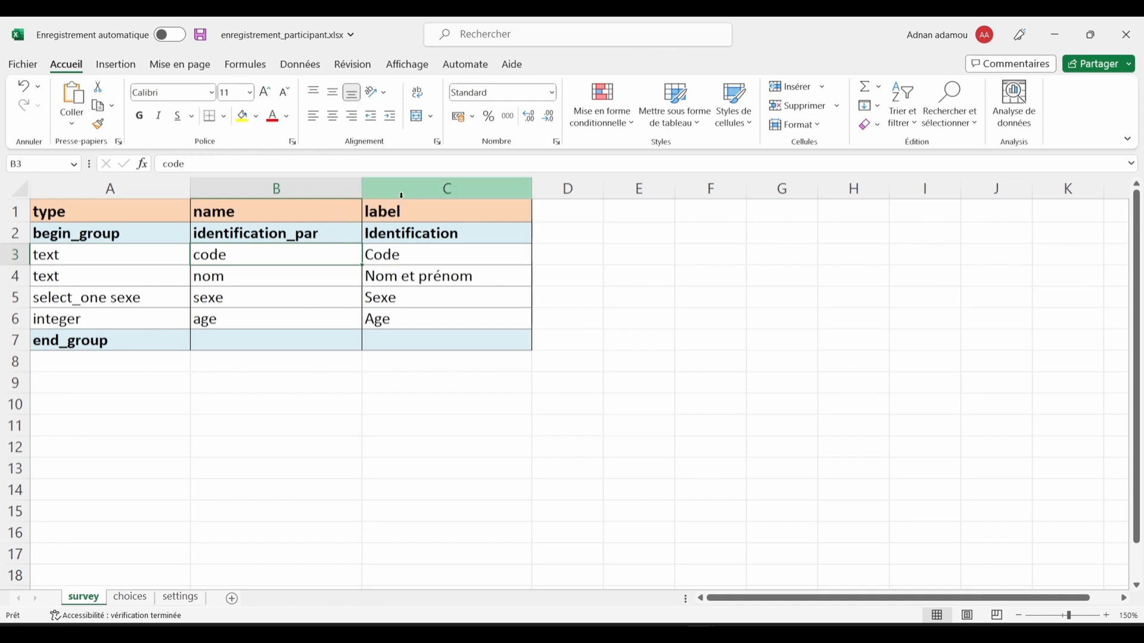
# Step: Back in suivi_formation, append current()/../codes]/ to the calculation in D9 and check the code question's name and label
pyautogui.moveTo(701, 634)
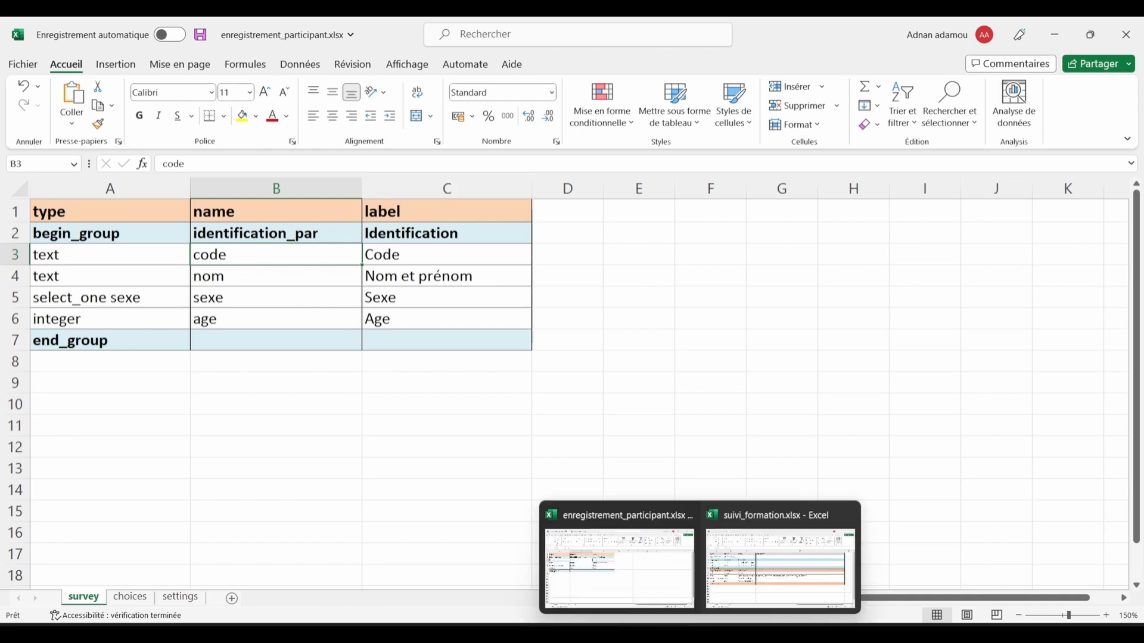
pyautogui.click(774, 566)
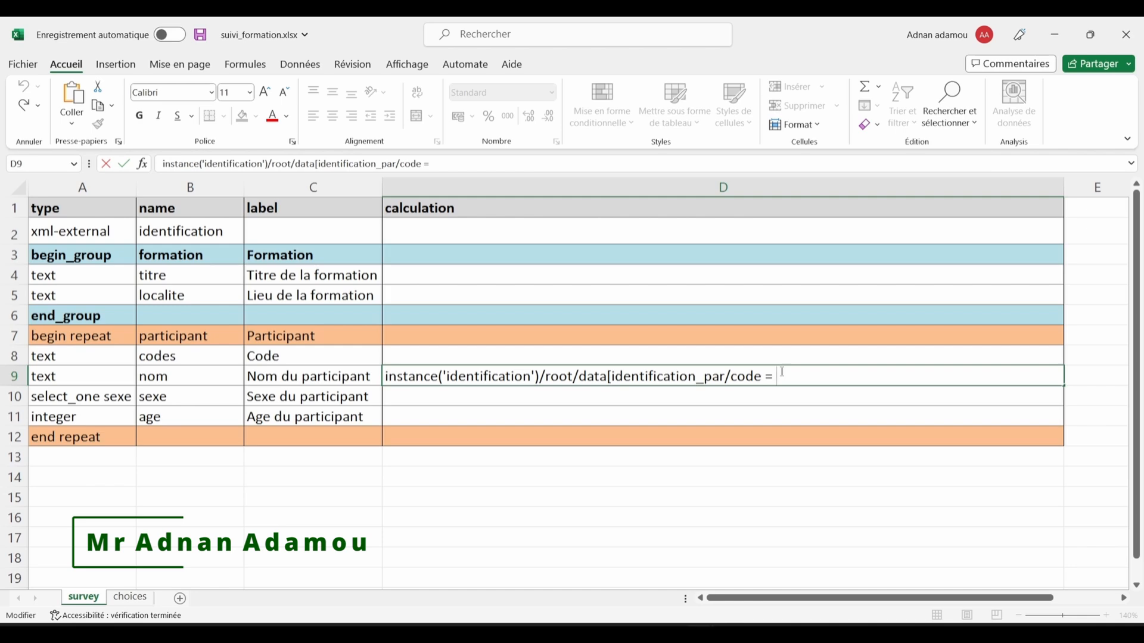
pyautogui.write('current()/../codes]/')
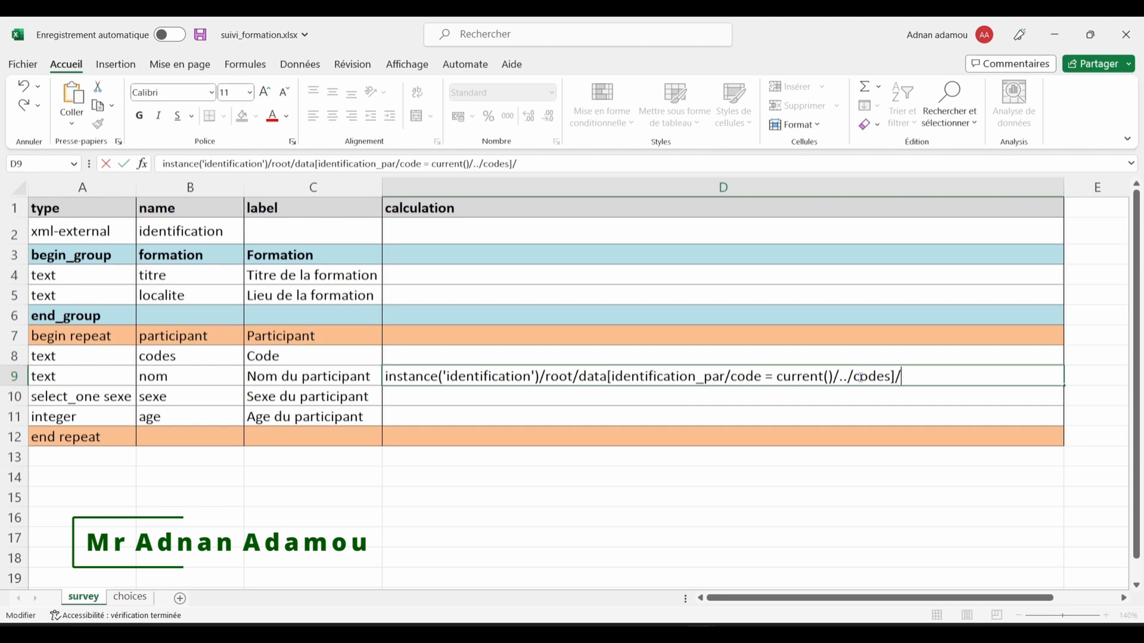
pyautogui.moveTo(854, 377); pyautogui.dragTo(891, 377)
pyautogui.press('Return')
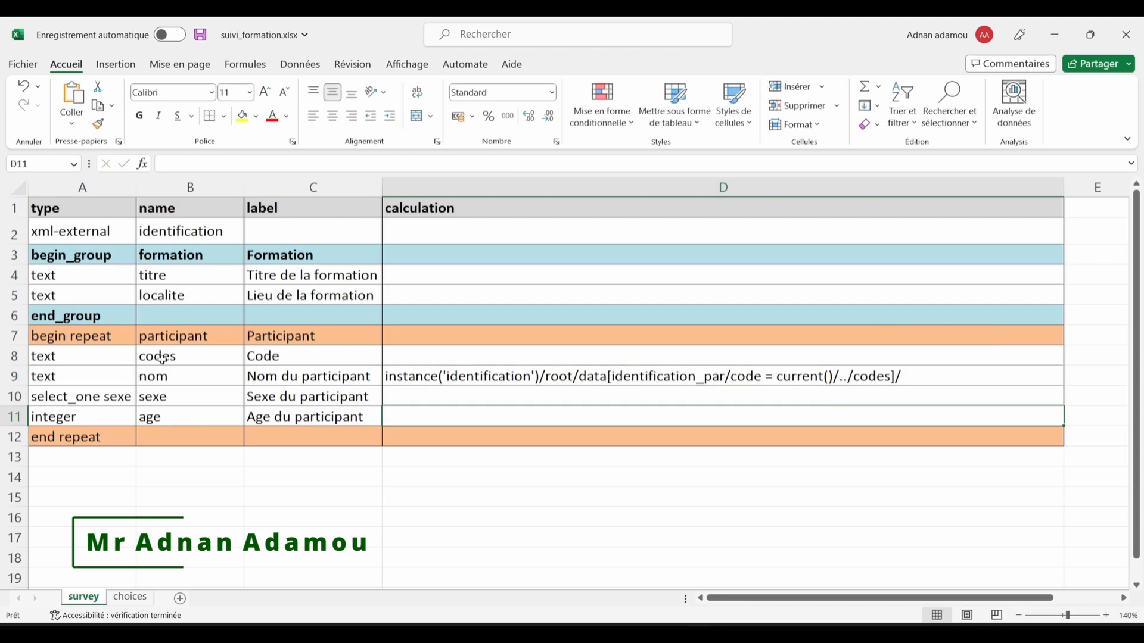
pyautogui.click(156, 356)
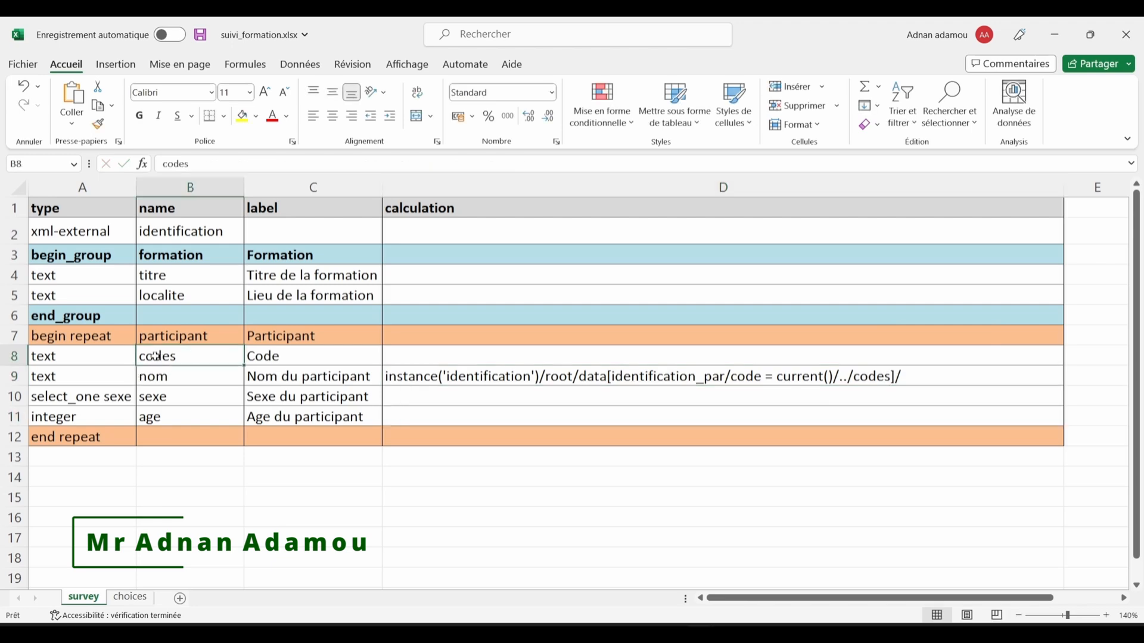
pyautogui.click(249, 360)
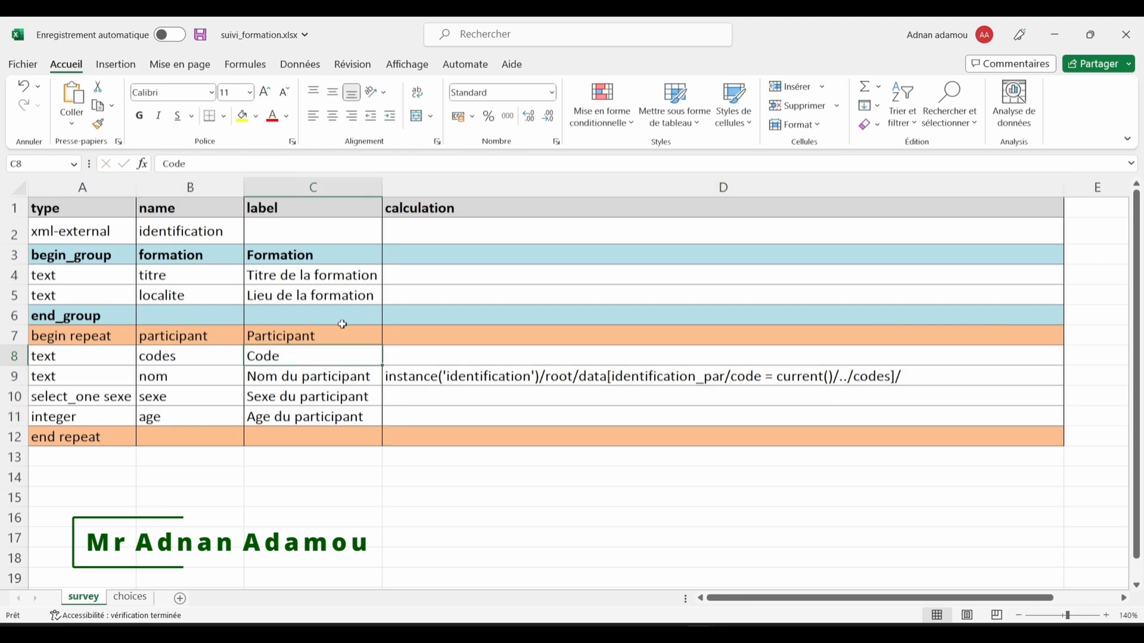
pyautogui.click(192, 360)
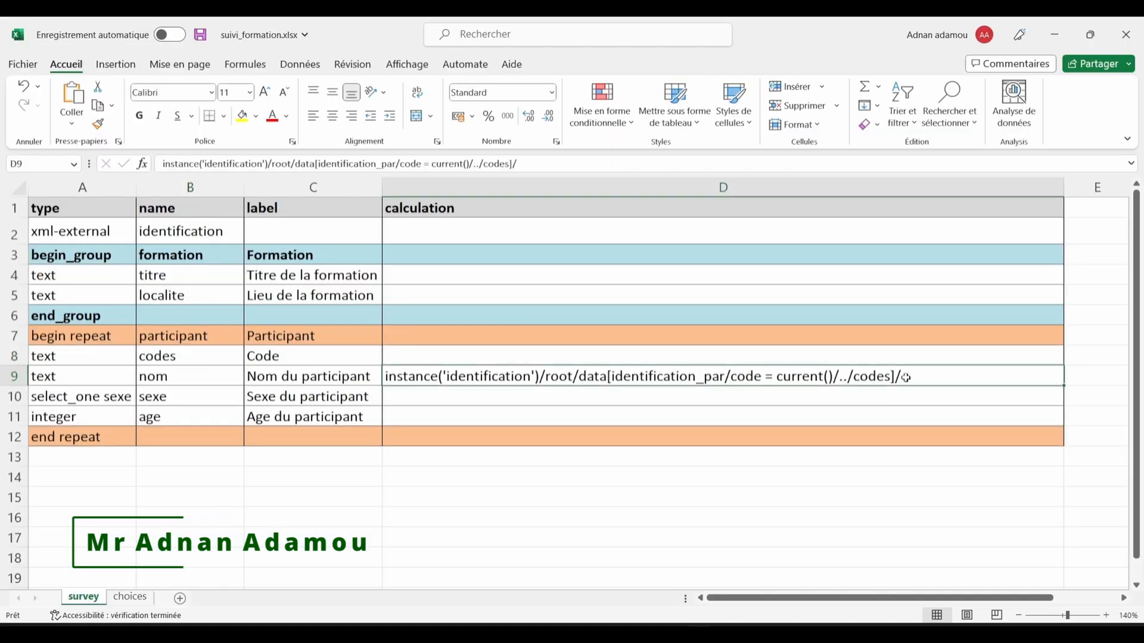
# Step: Check the group name and the participant name question's name and label in the enregistrement_participant survey sheet
pyautogui.doubleClick(907, 377)
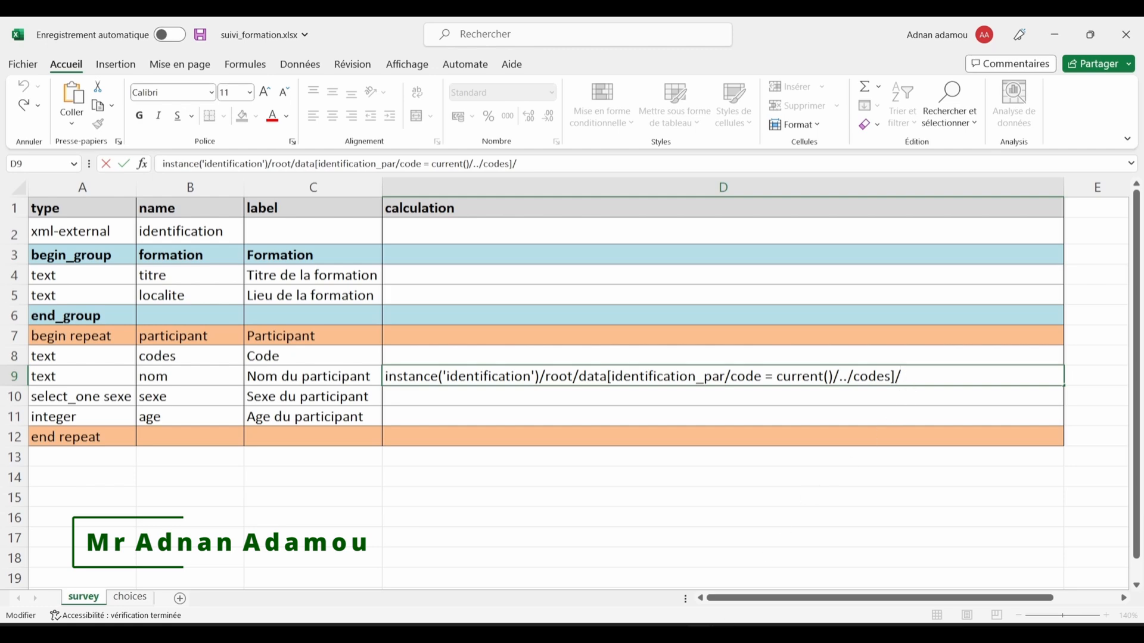
pyautogui.moveTo(700, 632)
pyautogui.click(649, 598)
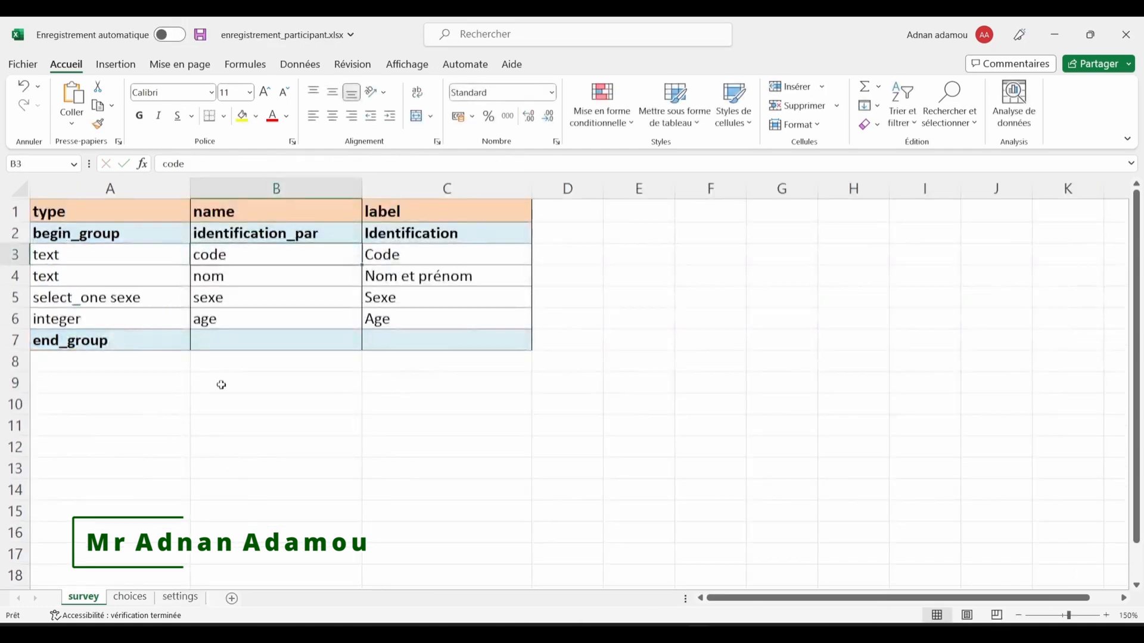
pyautogui.click(273, 233)
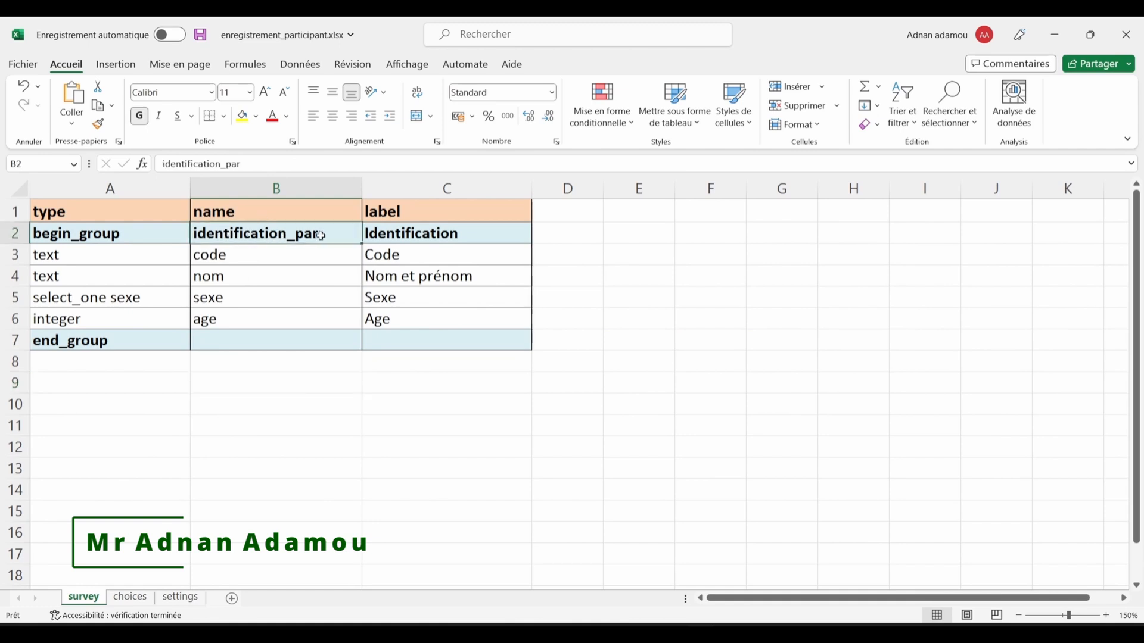
pyautogui.click(309, 280)
pyautogui.click(391, 279)
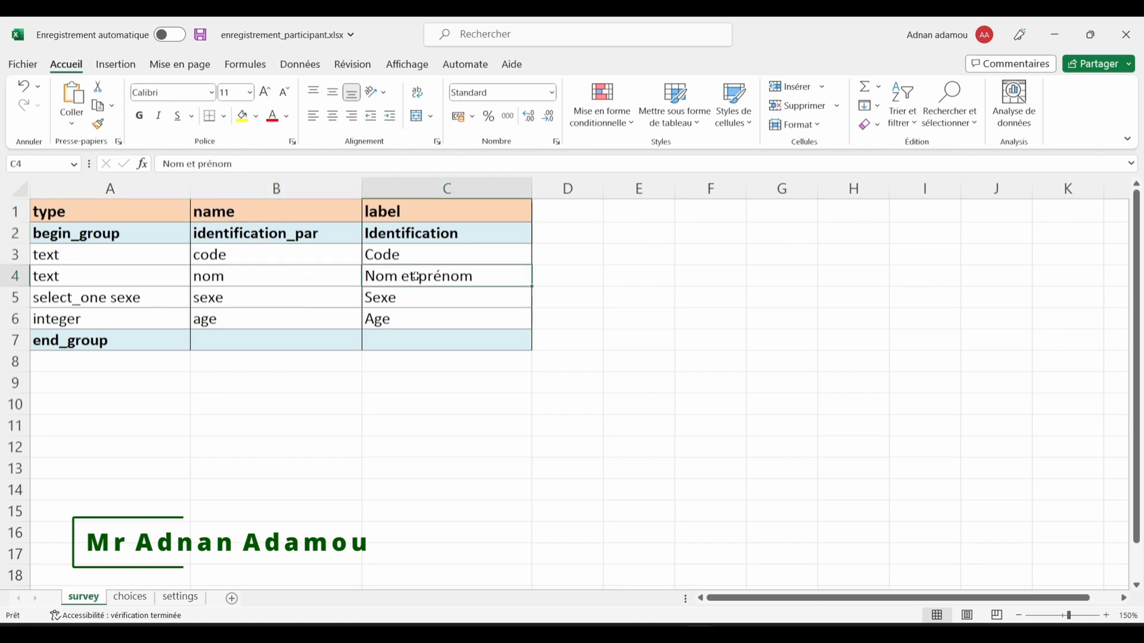
# Step: Complete the participant name calculation in D9 of suivi_formation with identification_par/nom
pyautogui.click(700, 632)
pyautogui.click(748, 563)
pyautogui.doubleClick(913, 377)
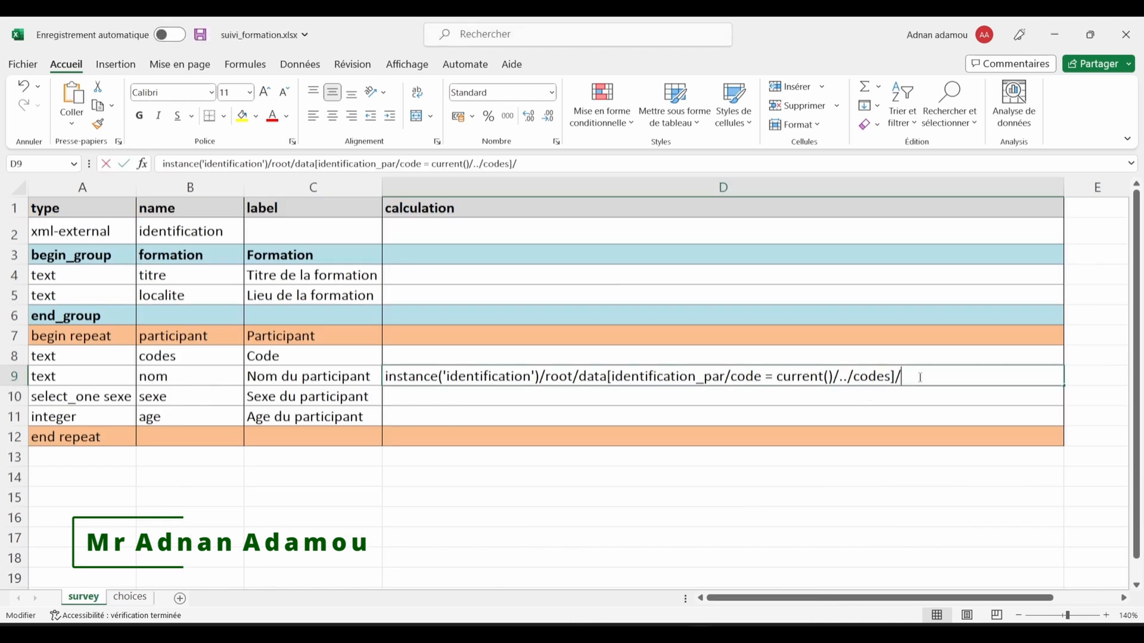
pyautogui.write('identification_par/nom')
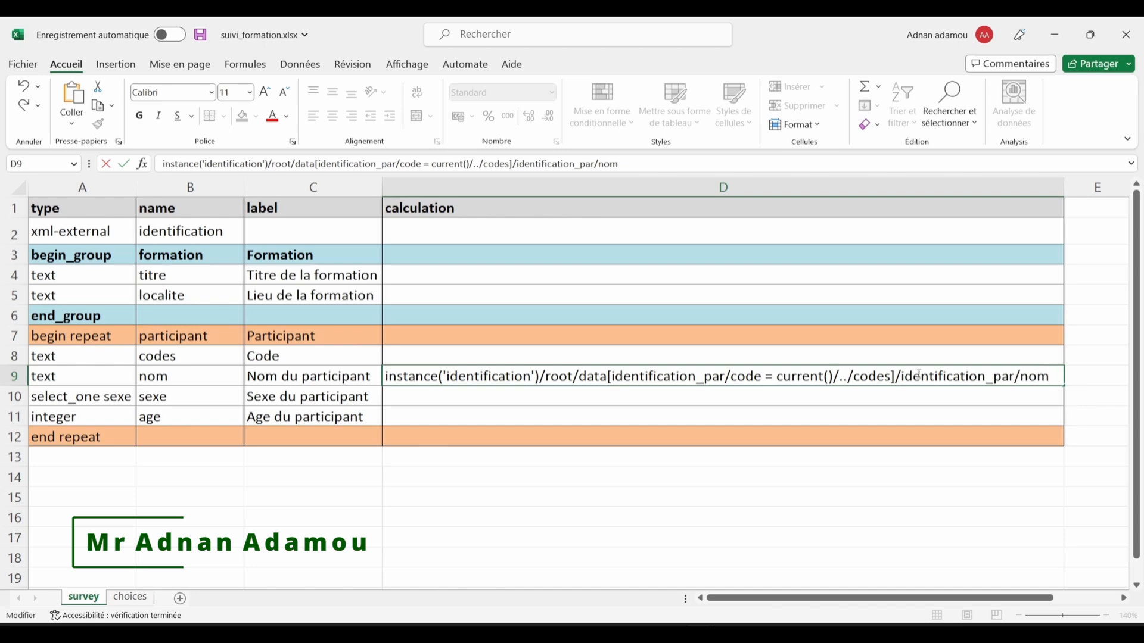
pyautogui.click(331, 380)
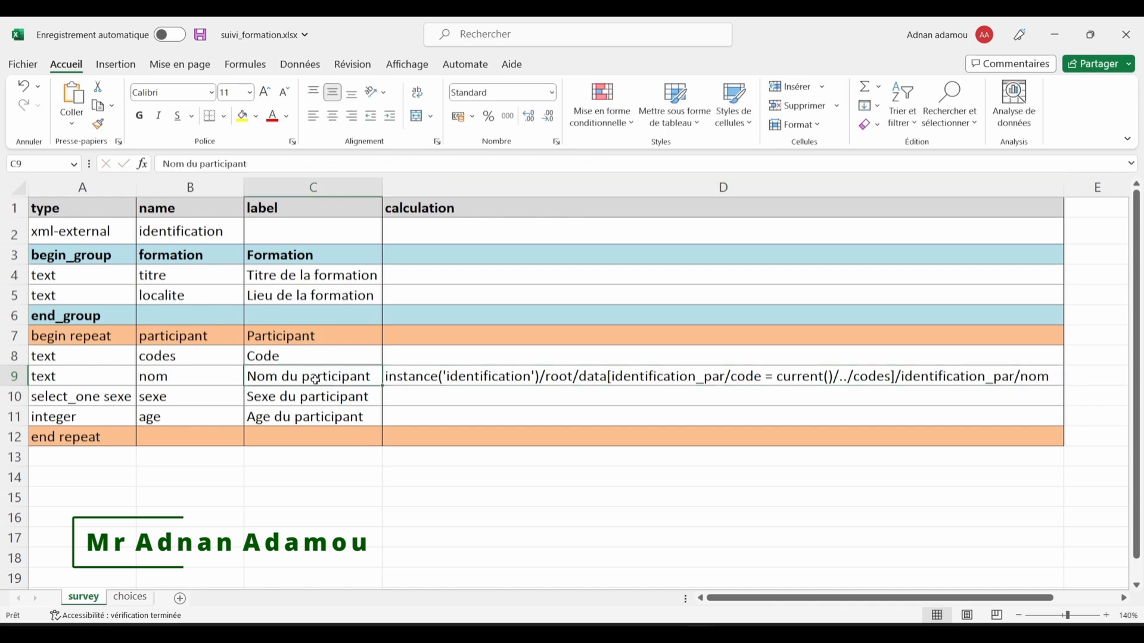
# Step: Copy the participant name calculation down to the sex and age questions in D10:D11
pyautogui.click(457, 379)
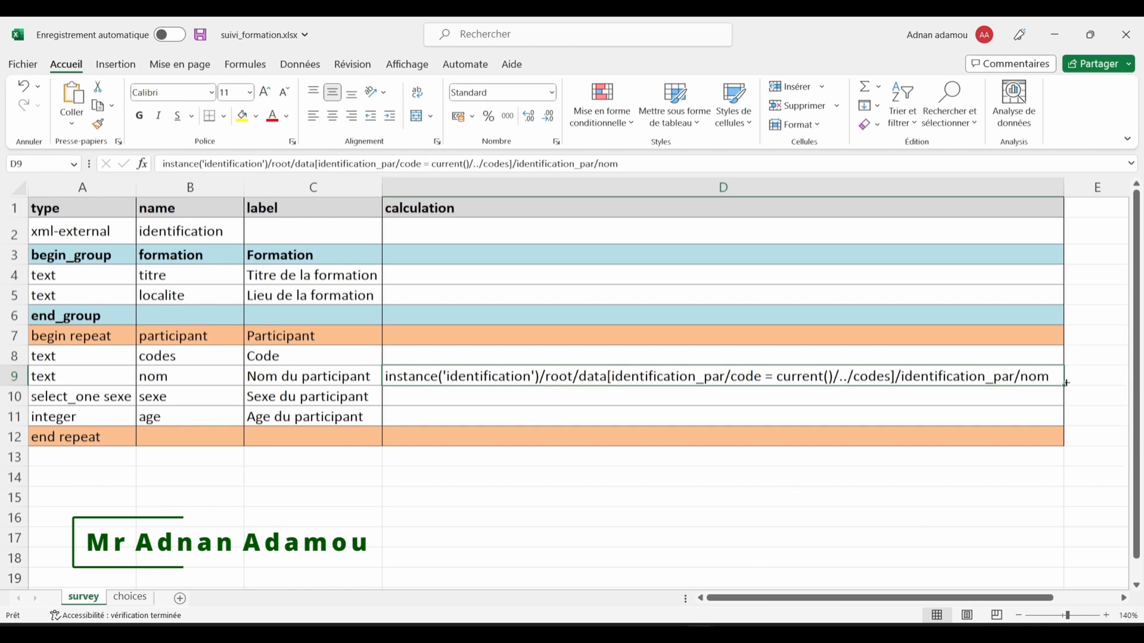
pyautogui.moveTo(1066, 384); pyautogui.dragTo(1057, 422)
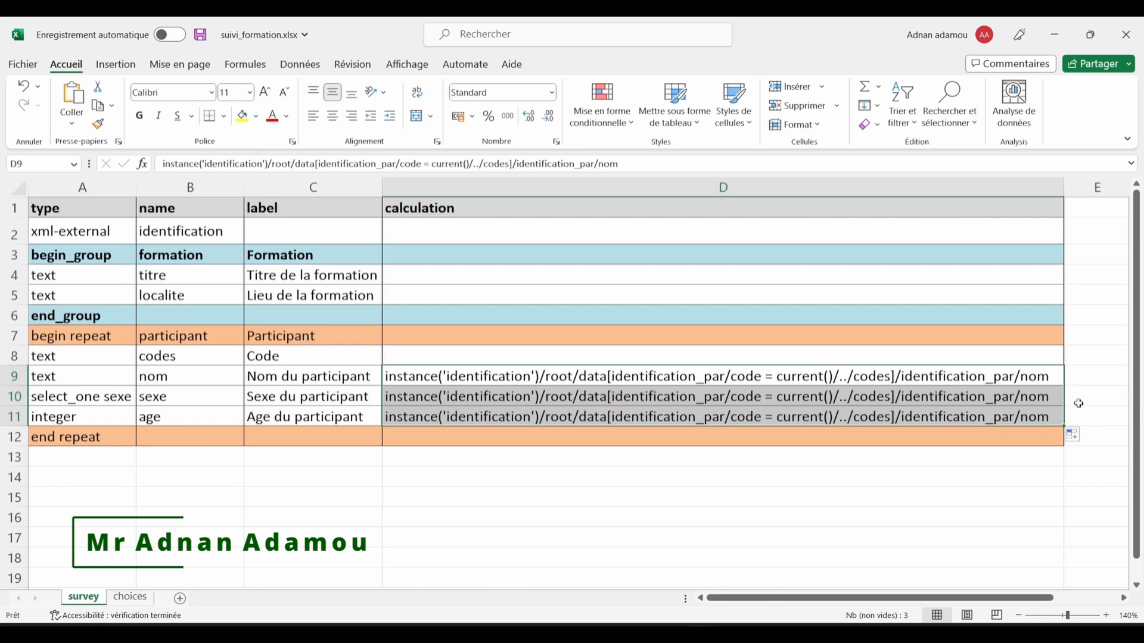
pyautogui.click(1051, 397)
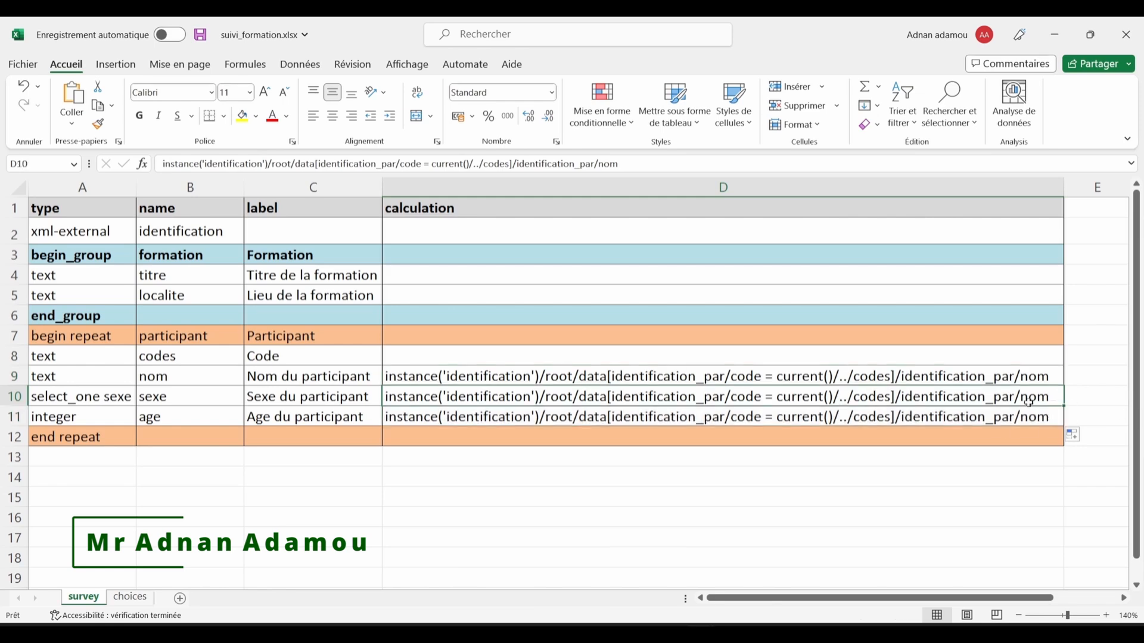
# Step: Check the sex question's label and name in the enregistrement_participant survey sheet
pyautogui.click(1034, 416)
pyautogui.click(1035, 401)
pyautogui.moveTo(700, 634)
pyautogui.click(622, 536)
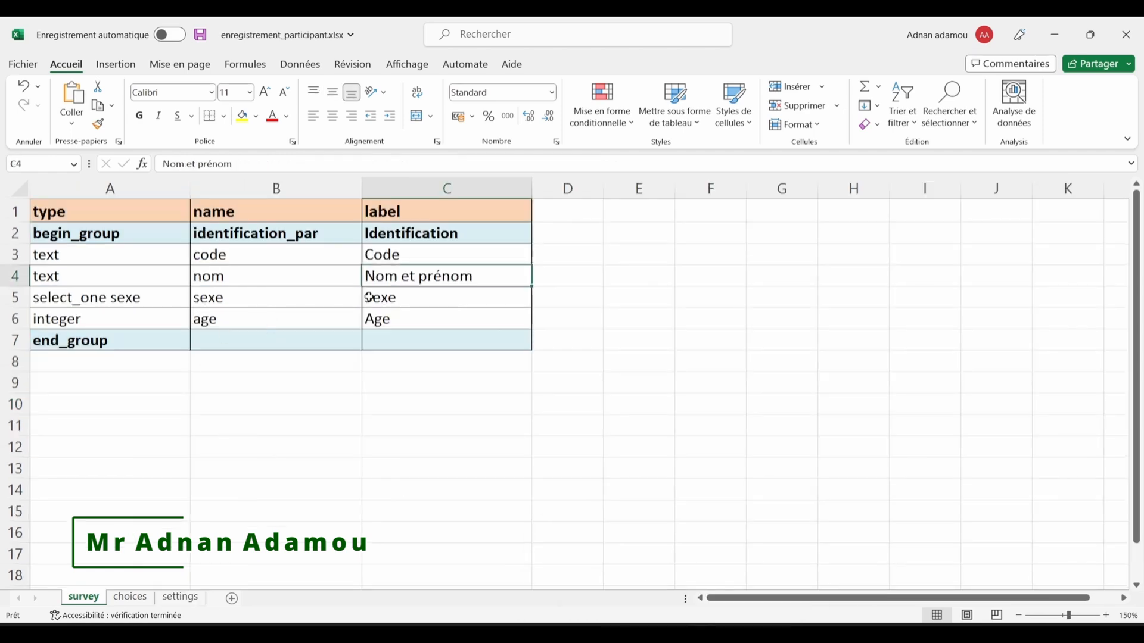
pyautogui.click(399, 302)
pyautogui.click(278, 301)
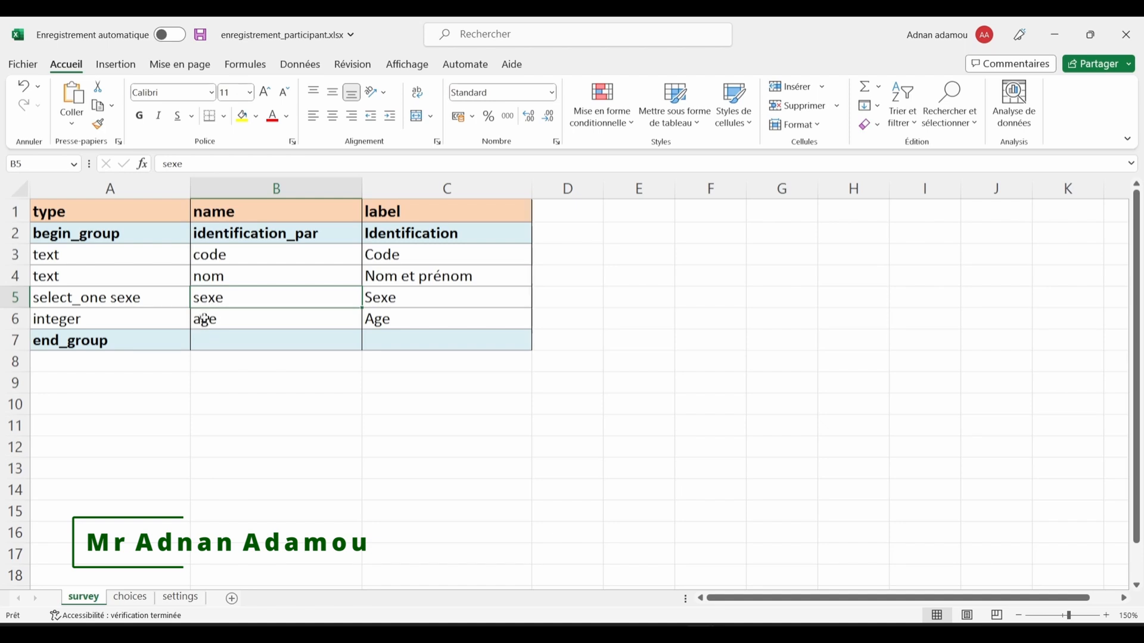
# Step: Back in suivi_formation, change the calculation endings to identification_par/sexe in D10 and identification_par/age in D11
pyautogui.moveTo(700, 619)
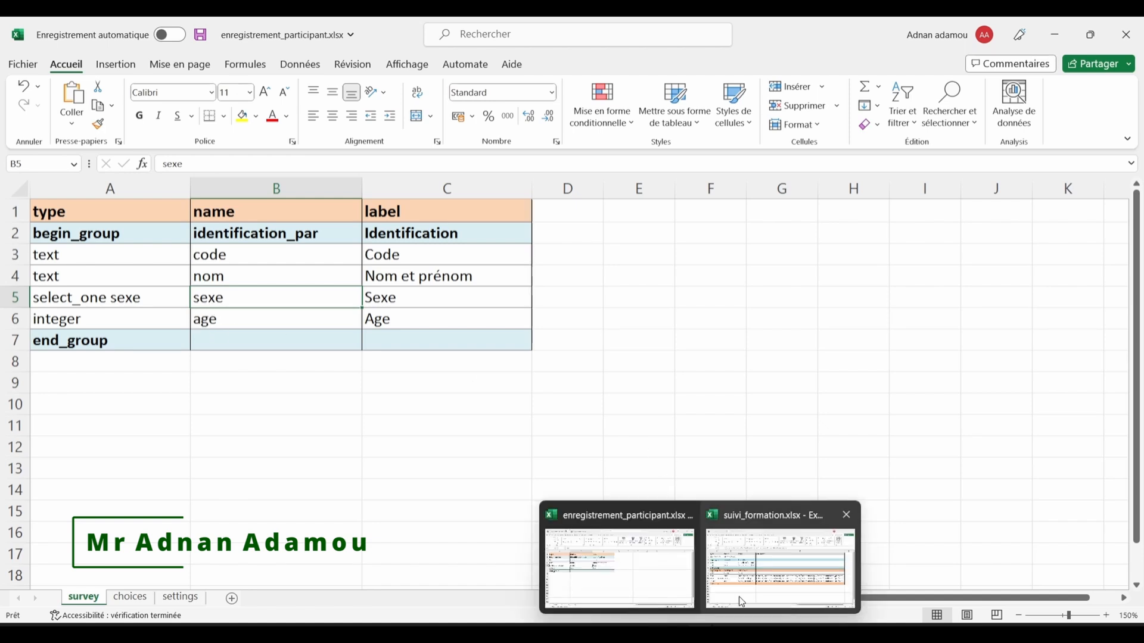
pyautogui.click(742, 599)
pyautogui.doubleClick(1047, 396)
pyautogui.press('BackSpace')
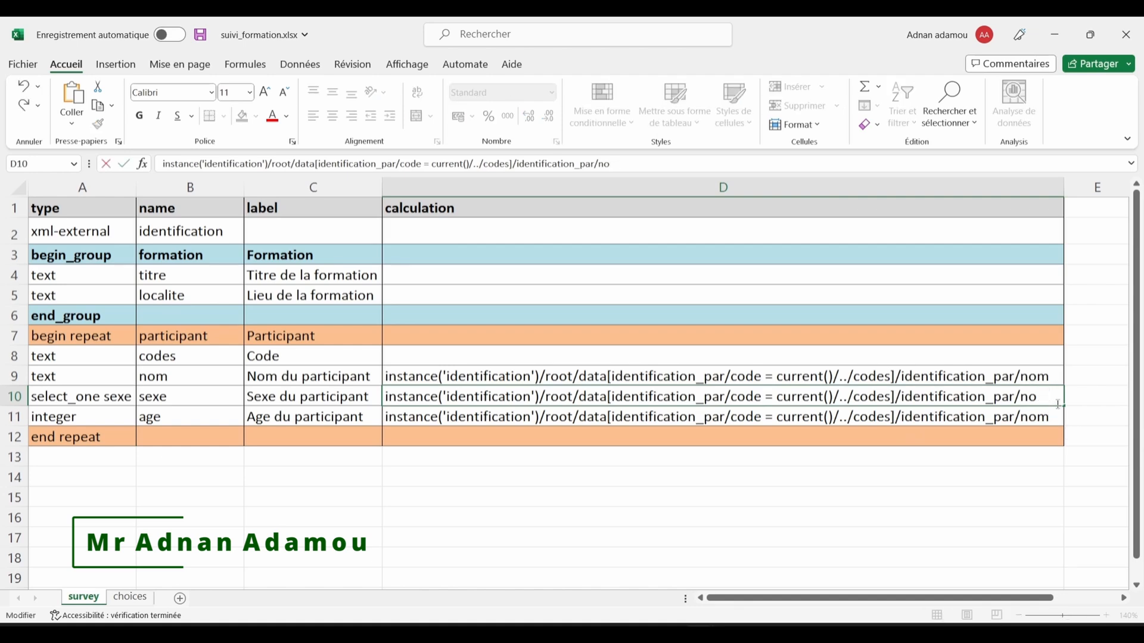
pyautogui.press('BackSpace')
pyautogui.press('Return')
pyautogui.press('BackSpace')
pyautogui.press('BackSpace')
pyautogui.write('age')
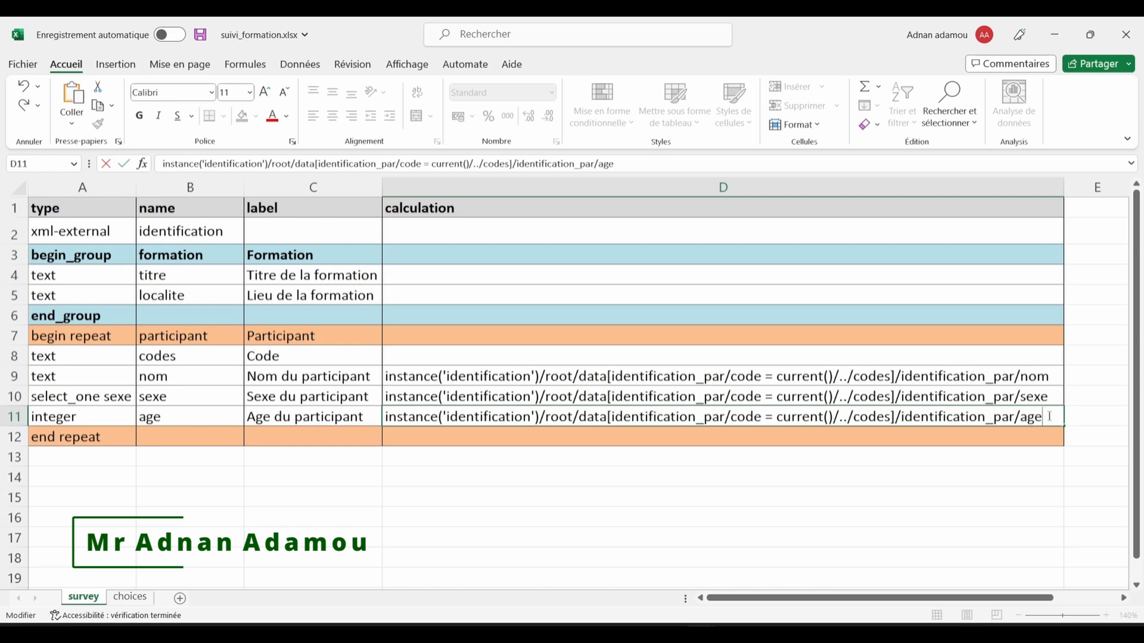
pyautogui.press('Return')
# Step: Review the participant name and age formulas in the calculation column of the survey sheet
pyautogui.click(968, 416)
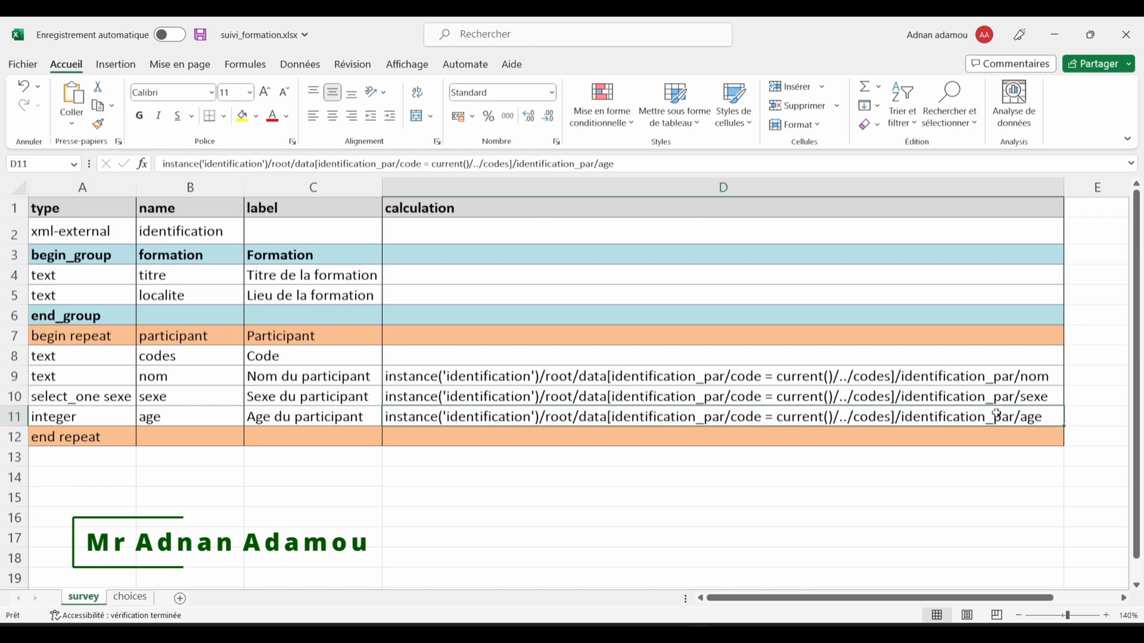
pyautogui.click(787, 379)
pyautogui.click(1040, 418)
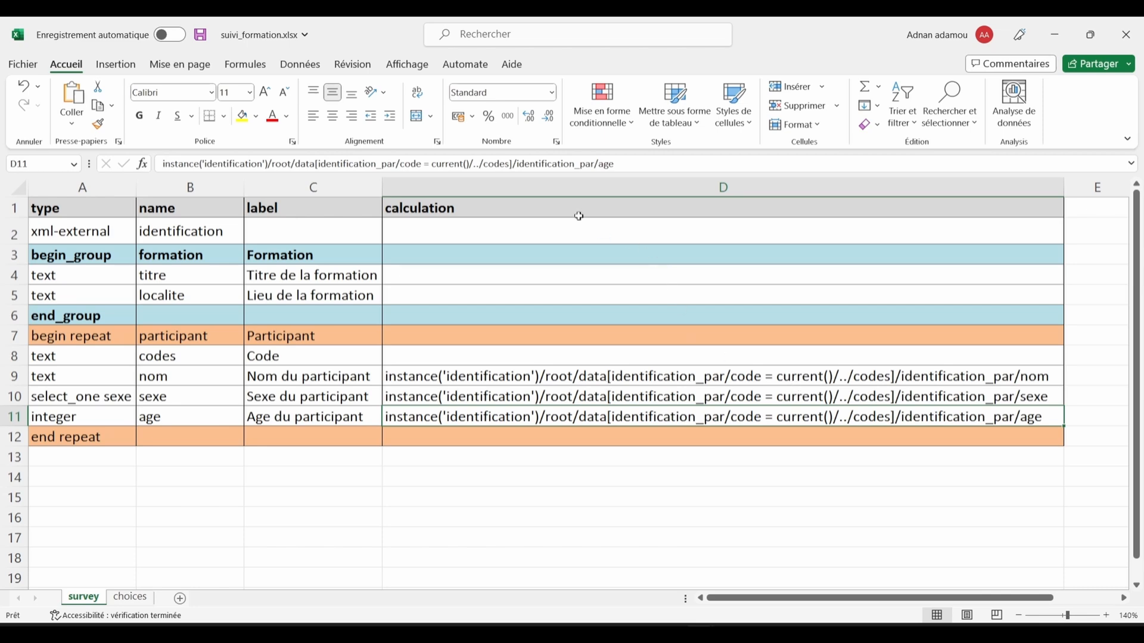
pyautogui.click(569, 187)
pyautogui.click(504, 377)
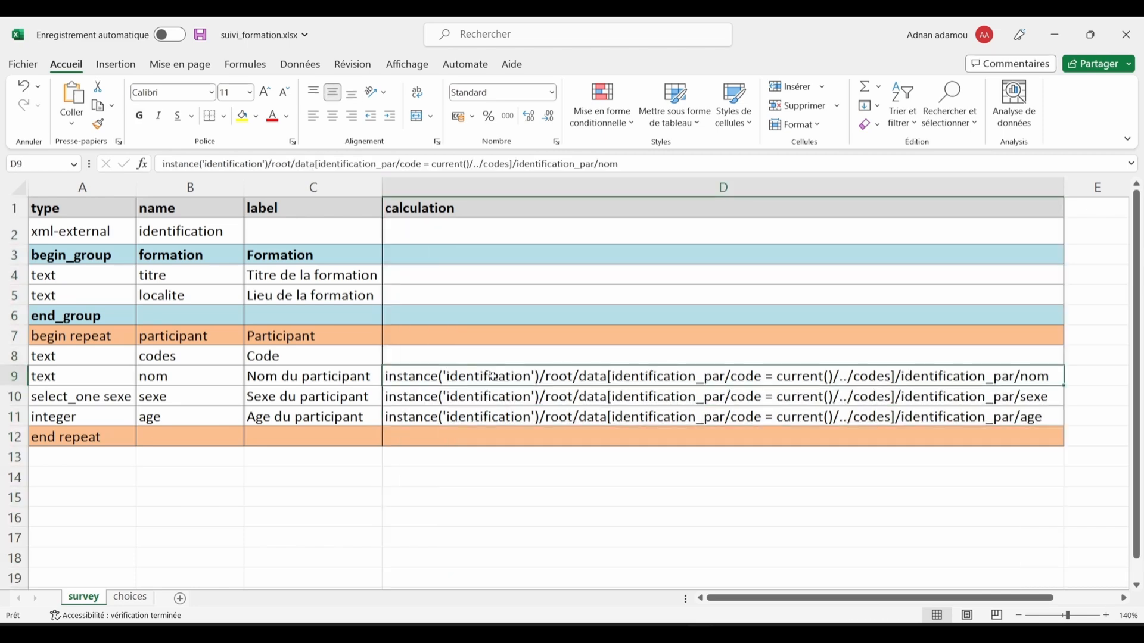
pyautogui.click(437, 471)
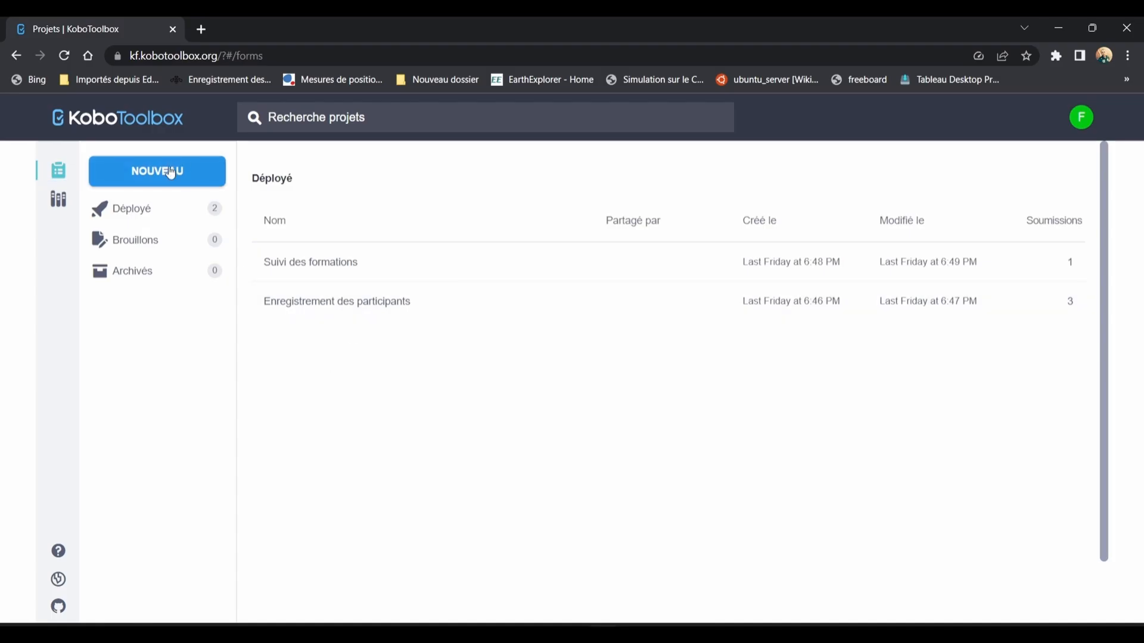
# Step: Switch to KoboToolbox and start a new project by uploading the XLSForm enregistrement_participant.xlsx
pyautogui.click(171, 172)
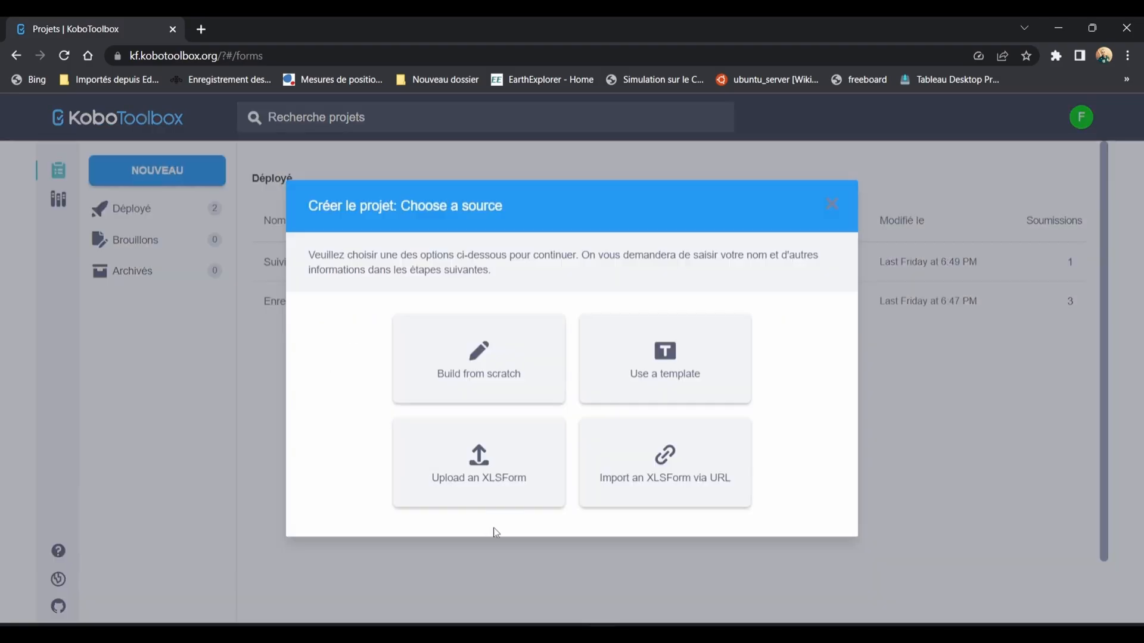
pyautogui.click(492, 474)
pyautogui.click(583, 394)
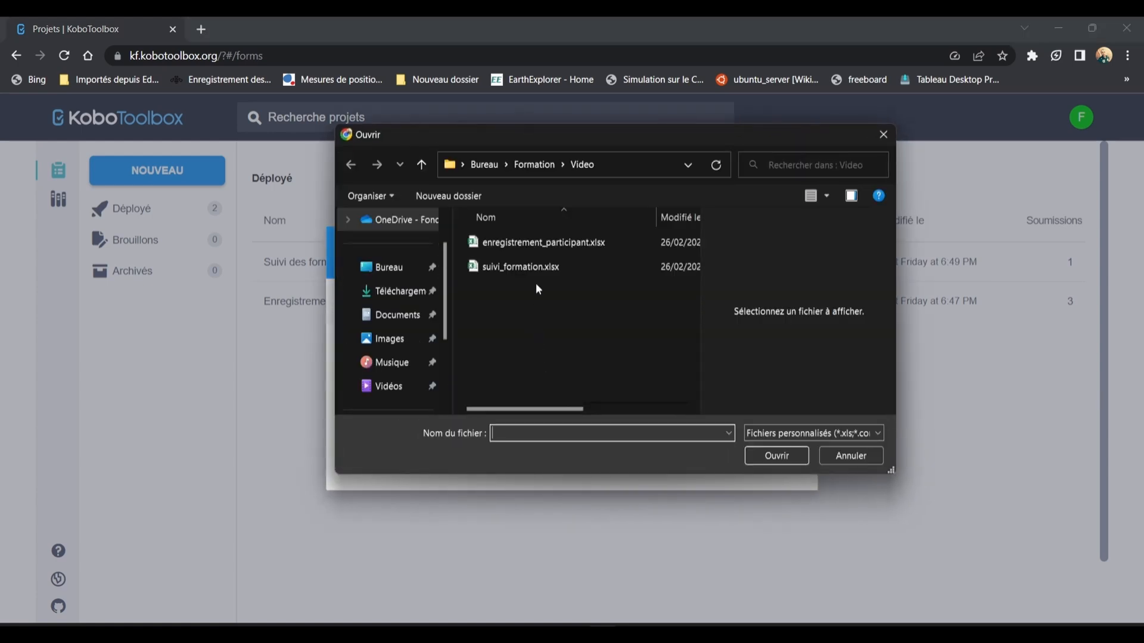
pyautogui.click(562, 246)
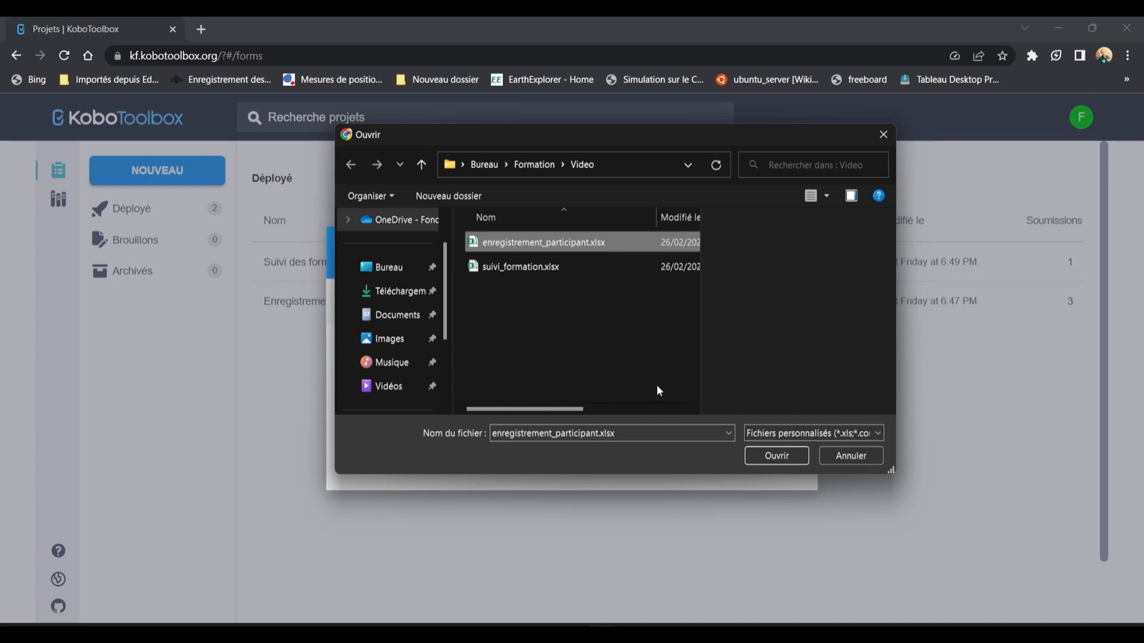
pyautogui.click(775, 456)
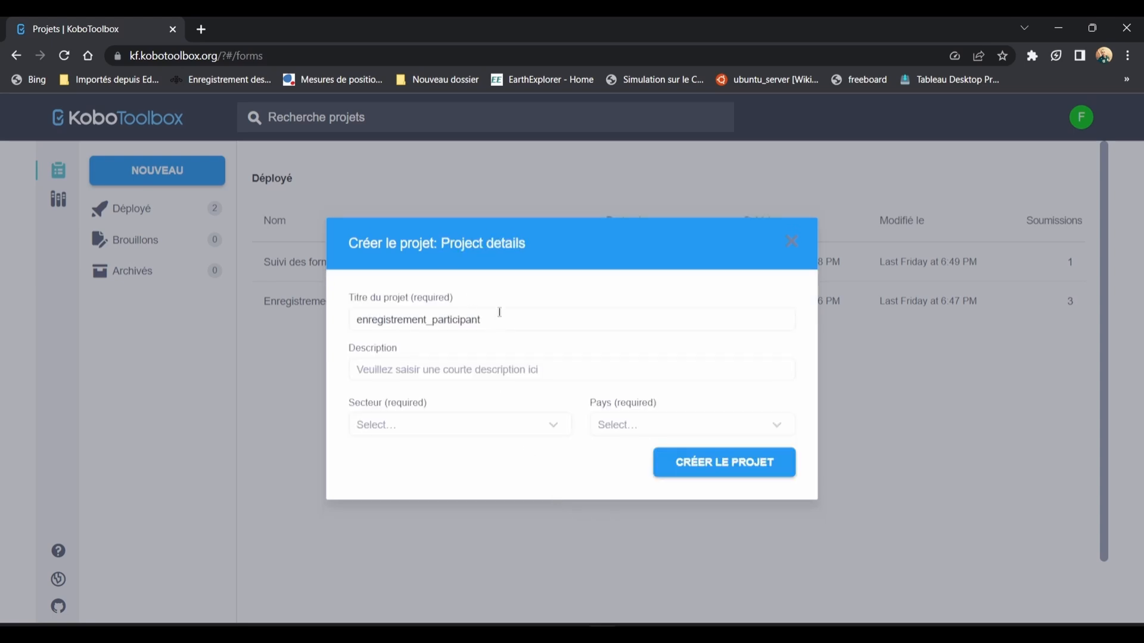
# Step: Replace the new project's title with Participant
pyautogui.click(504, 320)
pyautogui.press('BackSpace')
pyautogui.press('BackSpace')
pyautogui.press('BackSpace')
pyautogui.press('BackSpace')
pyautogui.press('BackSpace')
pyautogui.press('BackSpace')
pyautogui.press('BackSpace')
pyautogui.press('BackSpace')
pyautogui.press('BackSpace')
pyautogui.press('BackSpace')
pyautogui.press('BackSpace')
pyautogui.press('BackSpace')
pyautogui.press('BackSpace')
pyautogui.press('BackSpace')
pyautogui.press('BackSpace')
pyautogui.press('BackSpace')
pyautogui.press('BackSpace')
pyautogui.press('BackSpace')
pyautogui.press('BackSpace')
pyautogui.press('BackSpace')
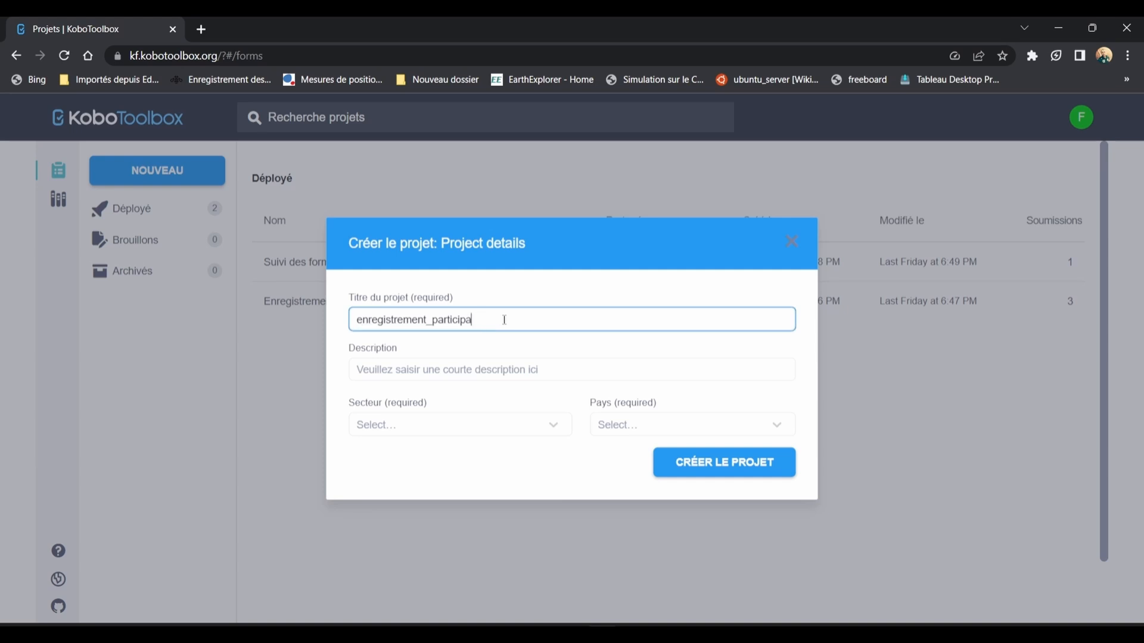
pyautogui.write('Partic')
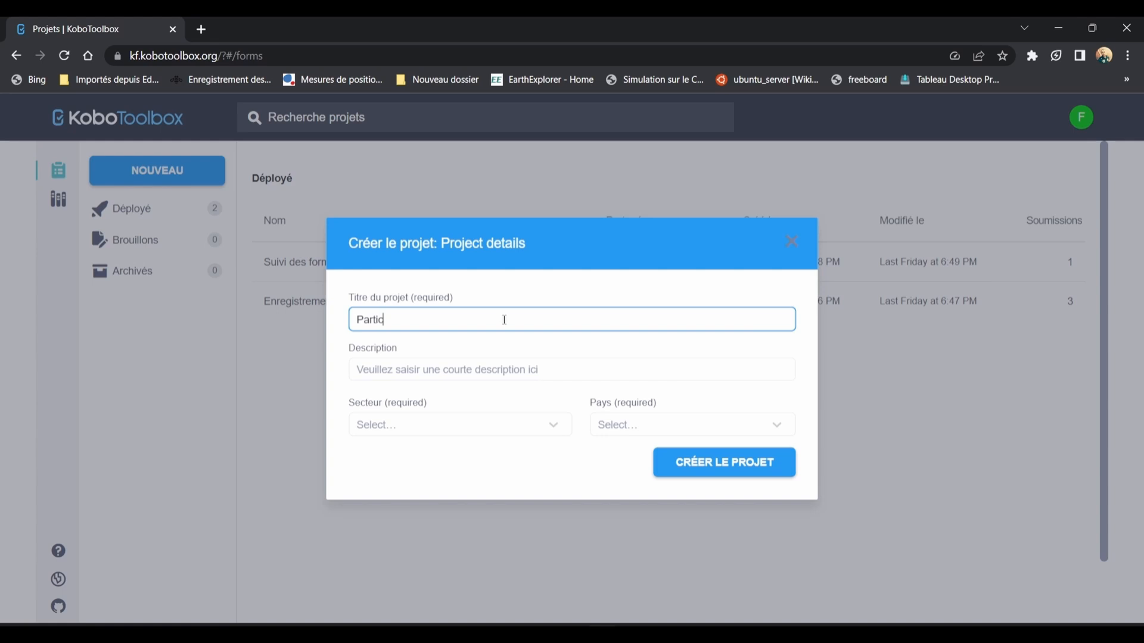
pyautogui.write('ip')
# Step: Set the sector to Educational Services / Higher Education and the country to Niger, and create the project
pyautogui.click(524, 424)
pyautogui.click(448, 381)
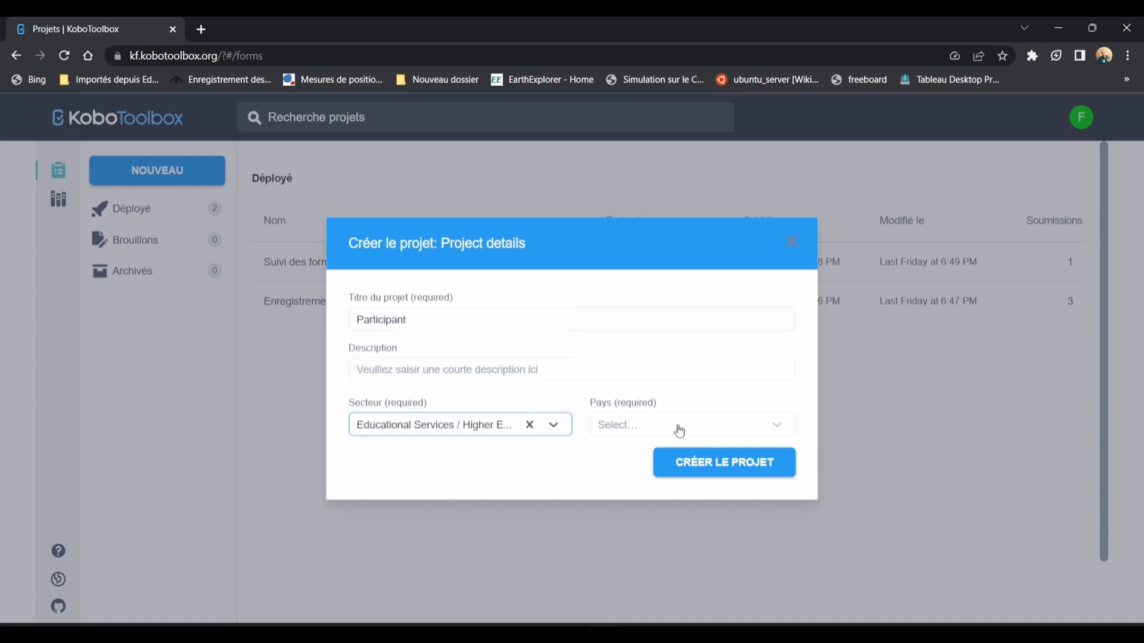
pyautogui.click(680, 429)
pyautogui.write('Niger')
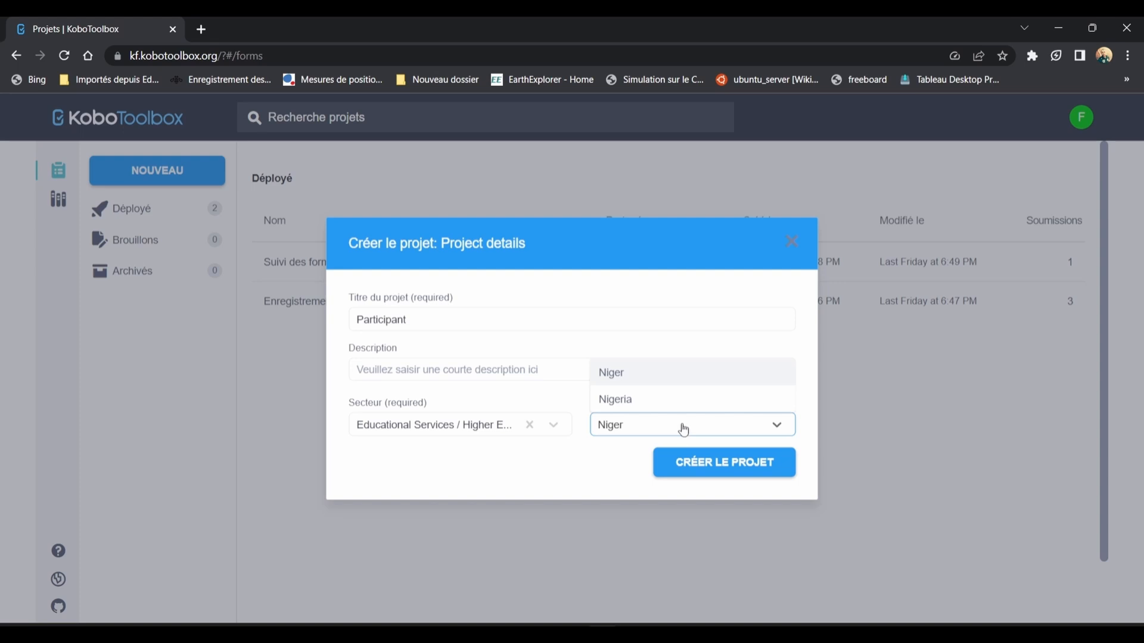
pyautogui.click(659, 381)
pyautogui.click(711, 469)
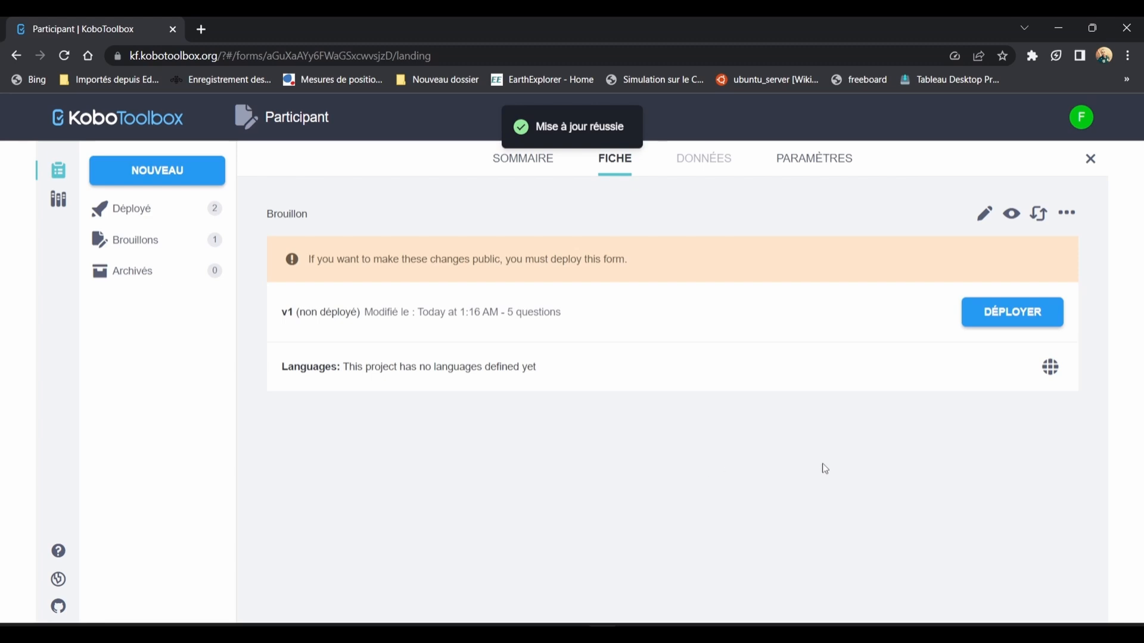
# Step: Deploy the Participant form and enable sharing its data with other project forms, acknowledging the privacy notice
pyautogui.click(1015, 322)
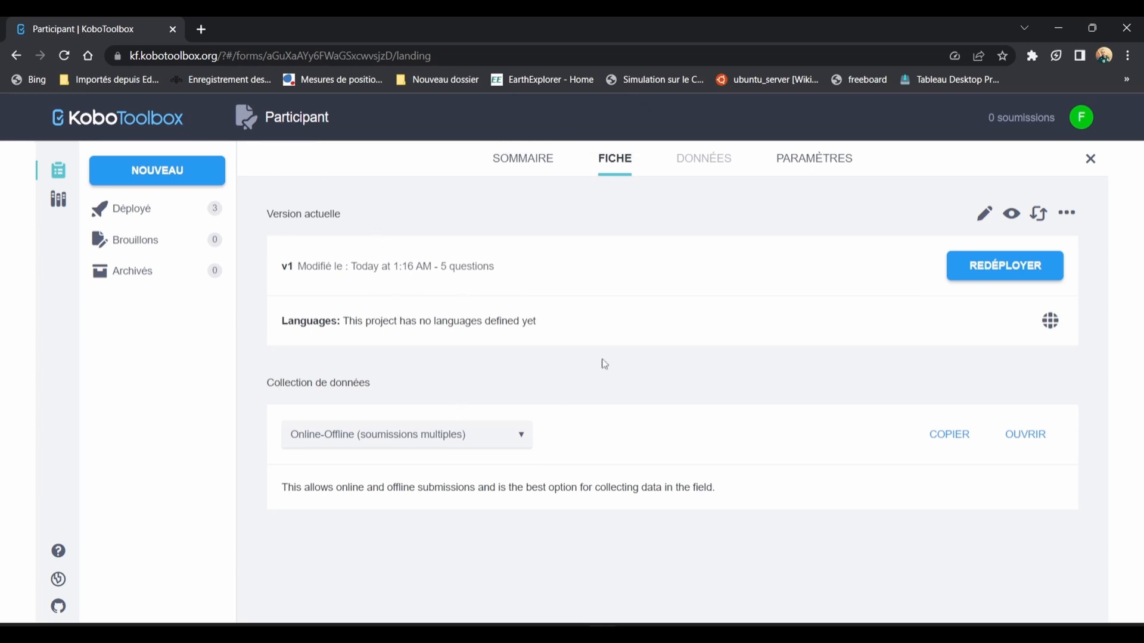
pyautogui.click(808, 160)
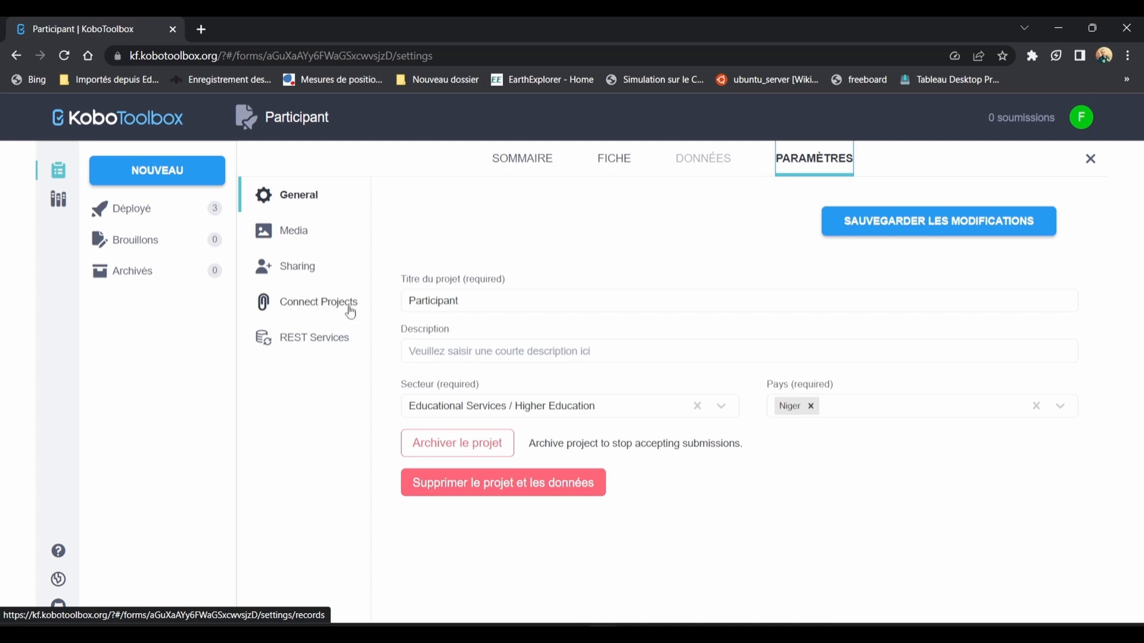
pyautogui.click(313, 310)
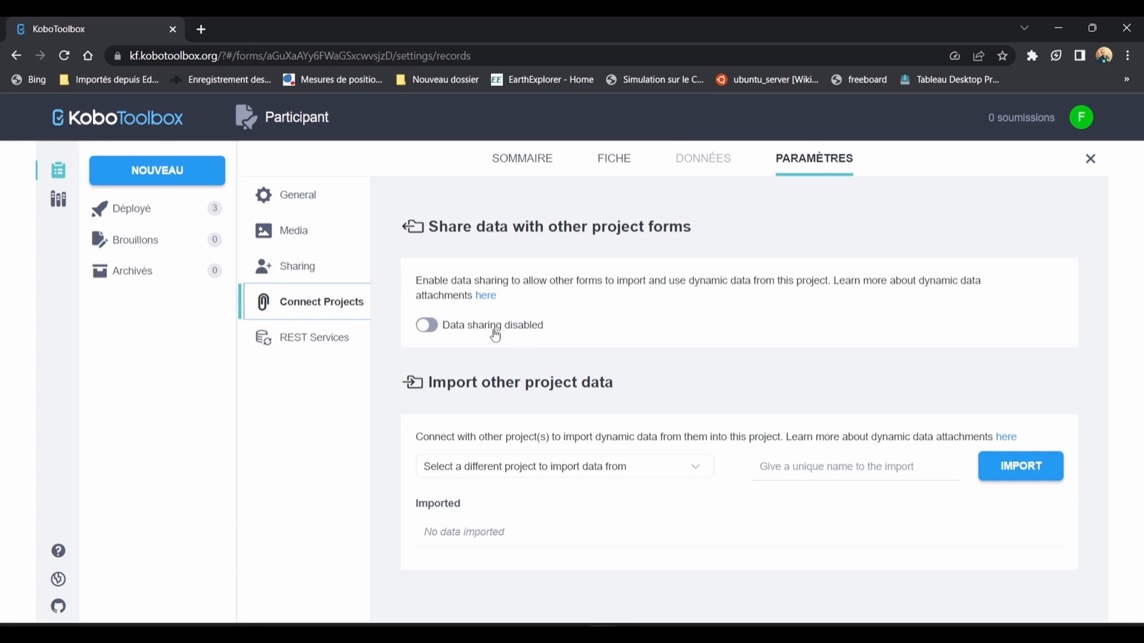
pyautogui.click(427, 325)
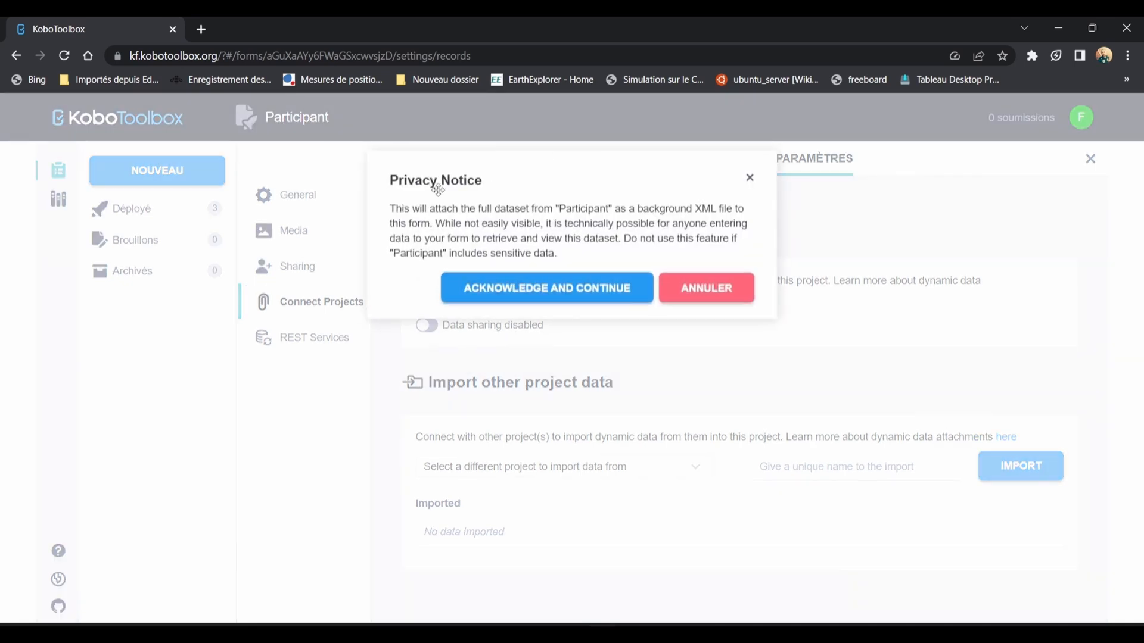
pyautogui.click(527, 290)
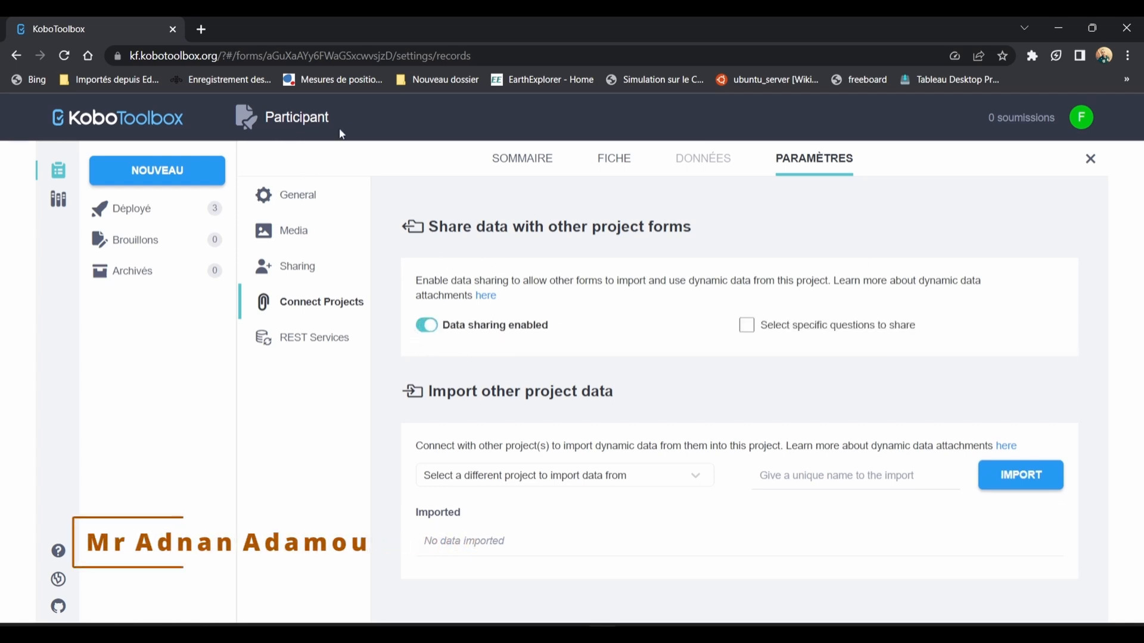
# Step: Open the deployed Participant web form and examine its code, name, sex and age fields
pyautogui.click(612, 163)
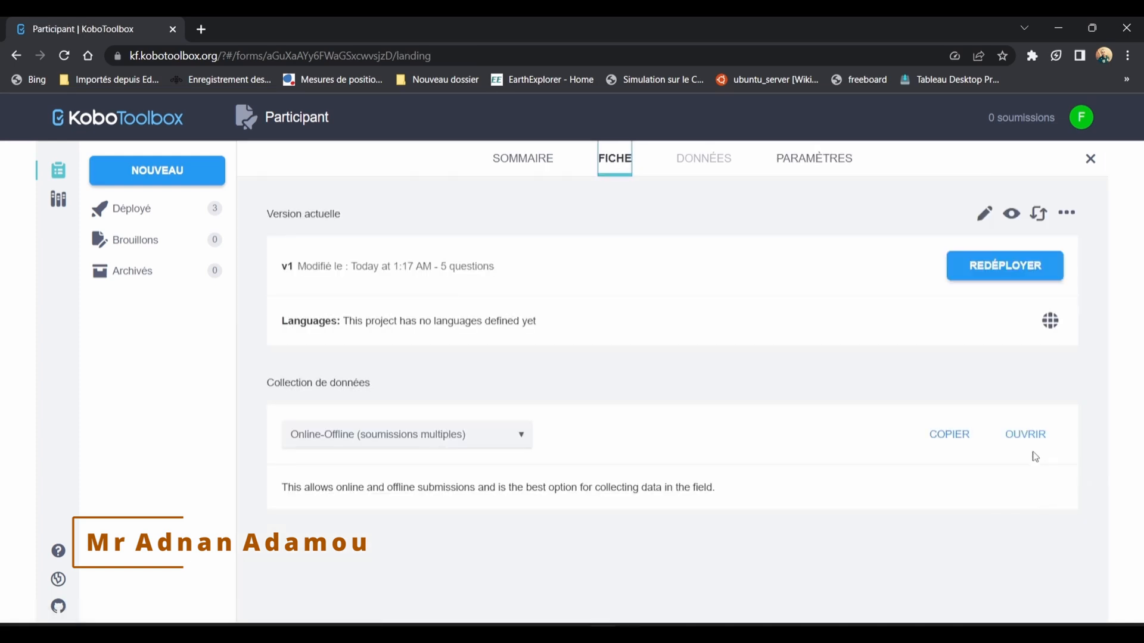
pyautogui.click(1023, 441)
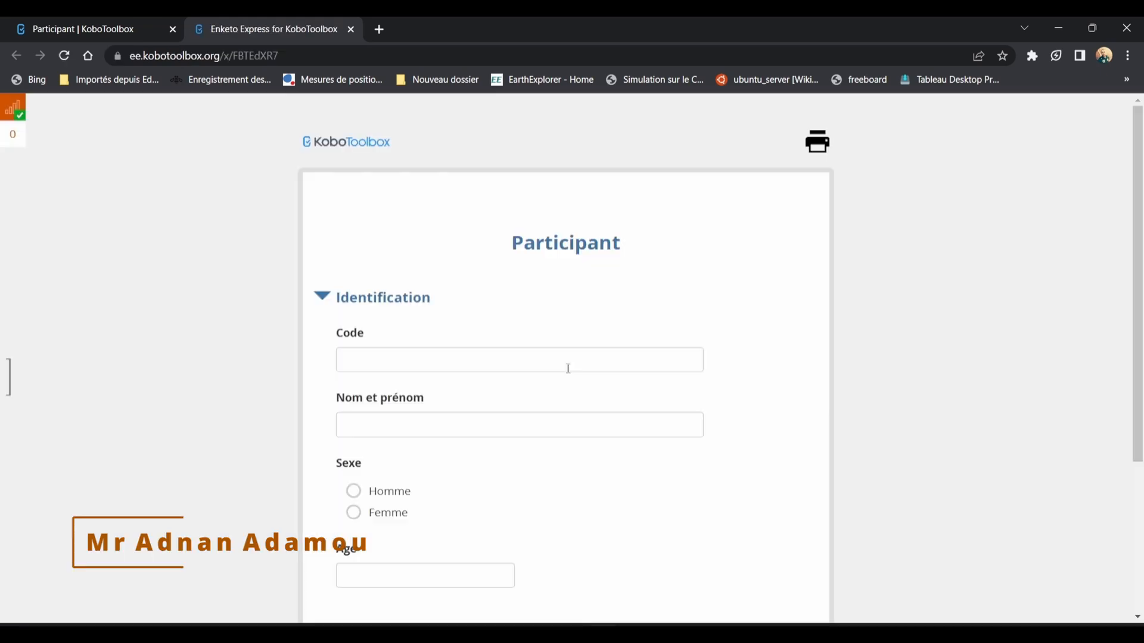
pyautogui.scroll(-1, 426, 274)
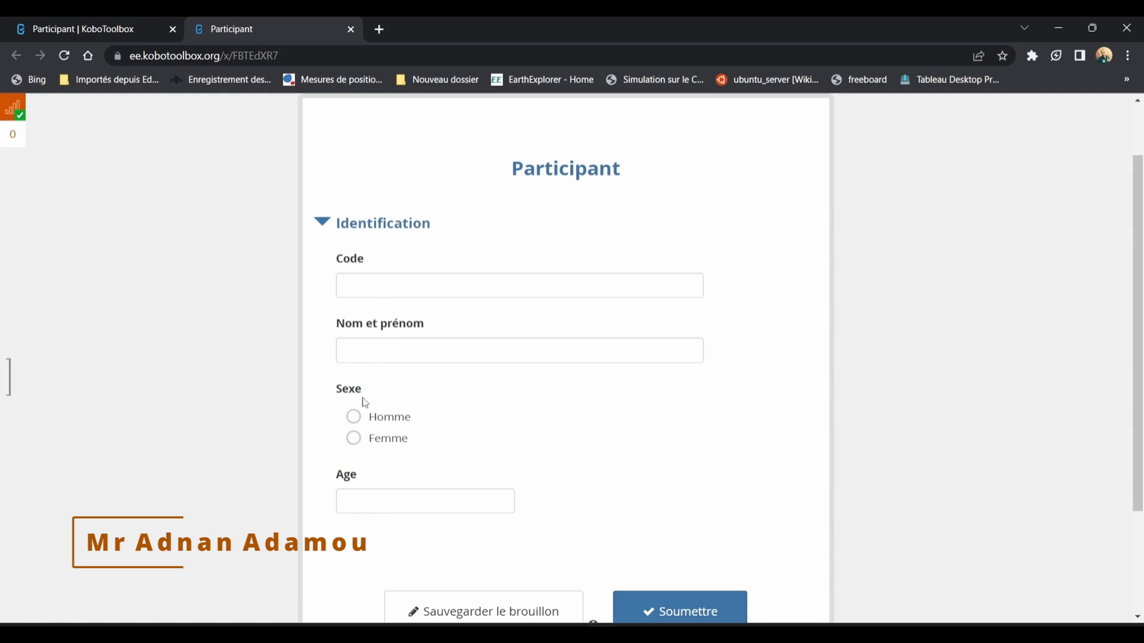
pyautogui.click(381, 287)
pyautogui.click(380, 352)
pyautogui.click(366, 505)
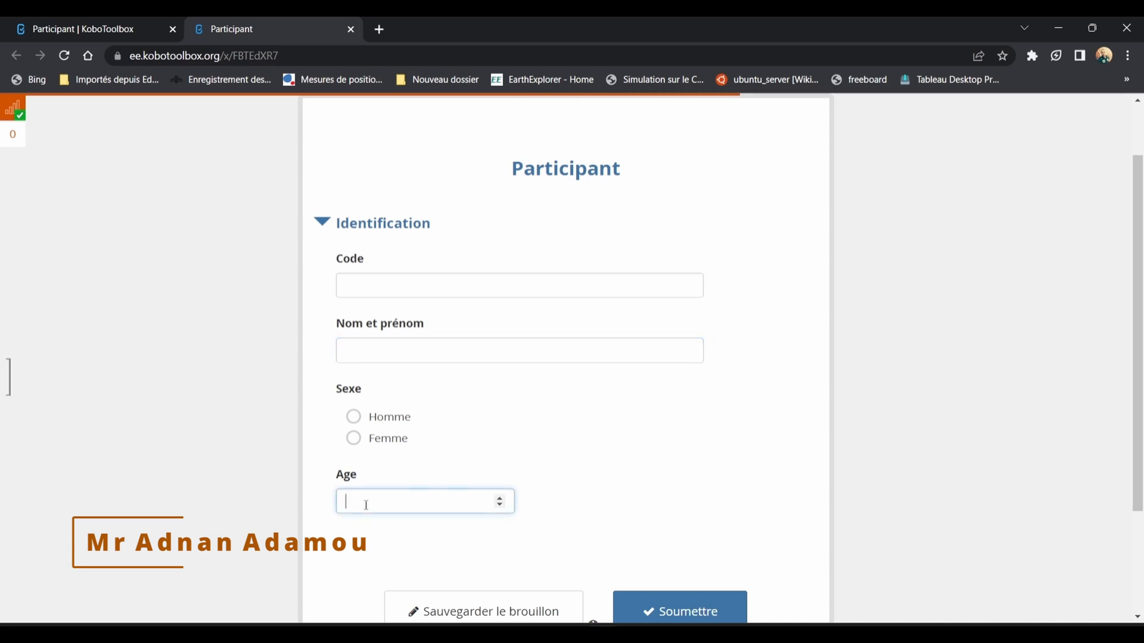
# Step: Return to the KoboToolbox project page and start another project by uploading the XLSForm suivi_formation.xlsx
pyautogui.click(84, 24)
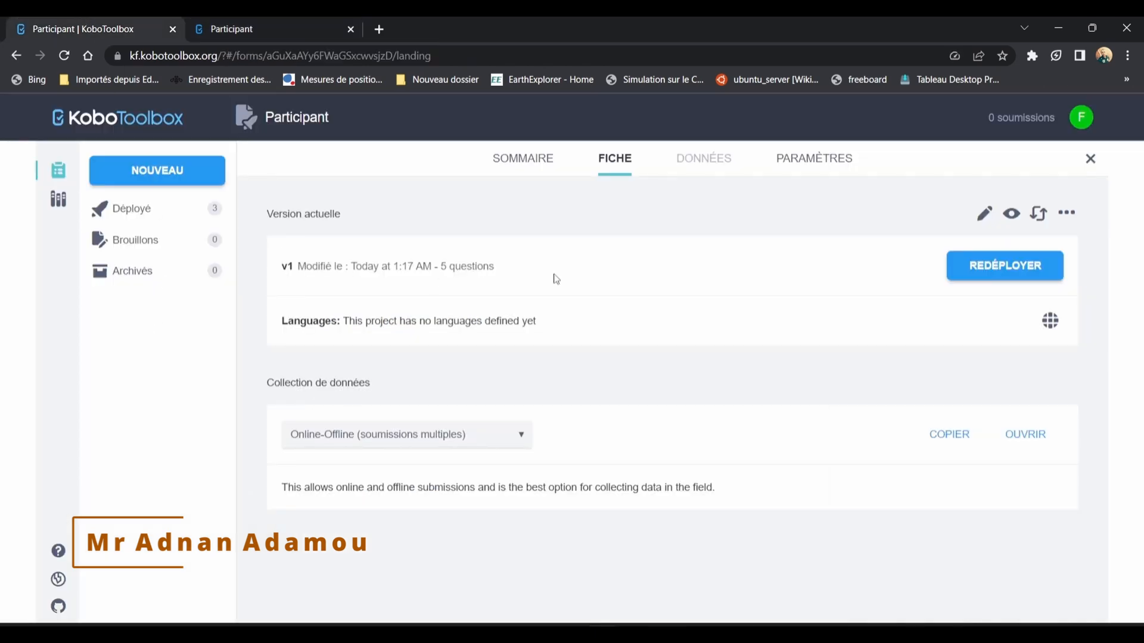
pyautogui.click(149, 176)
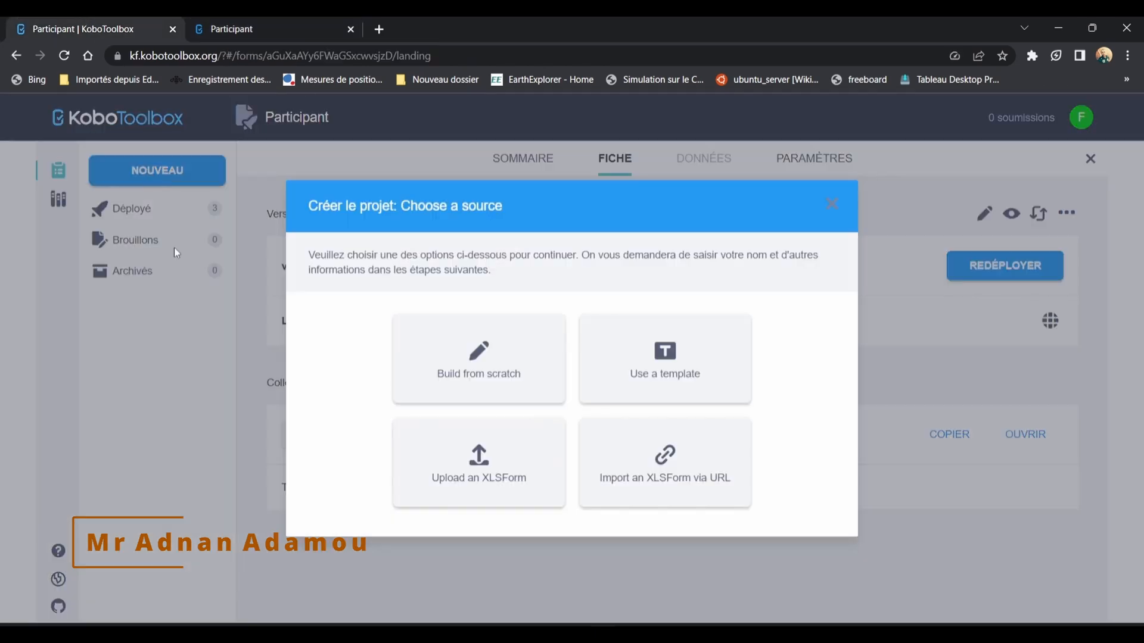
pyautogui.click(495, 475)
pyautogui.click(563, 400)
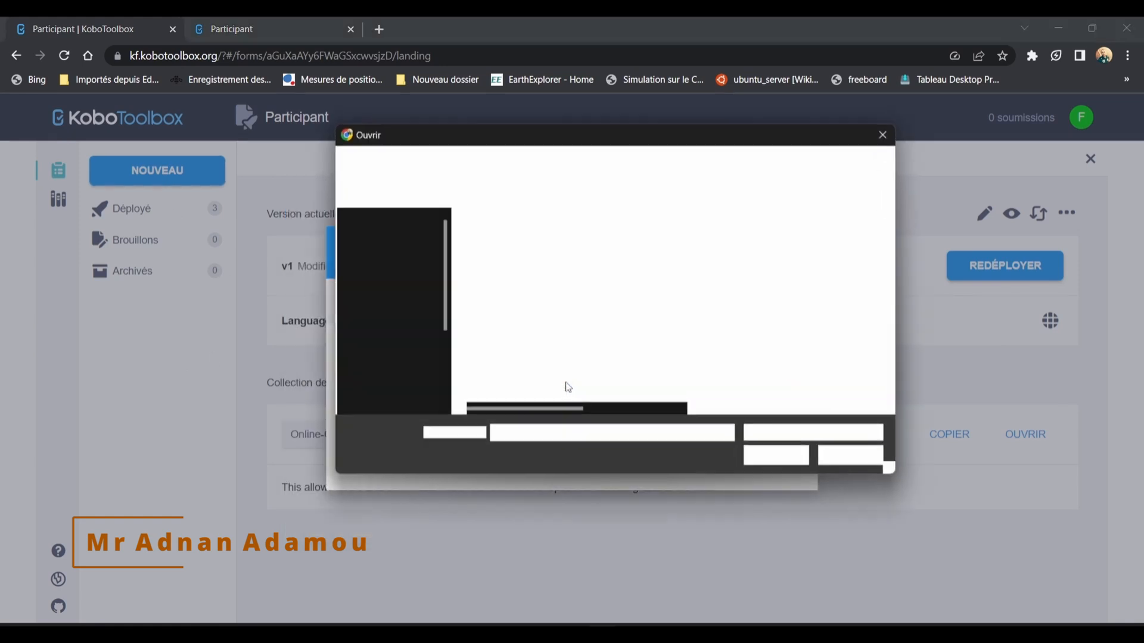
pyautogui.click(502, 266)
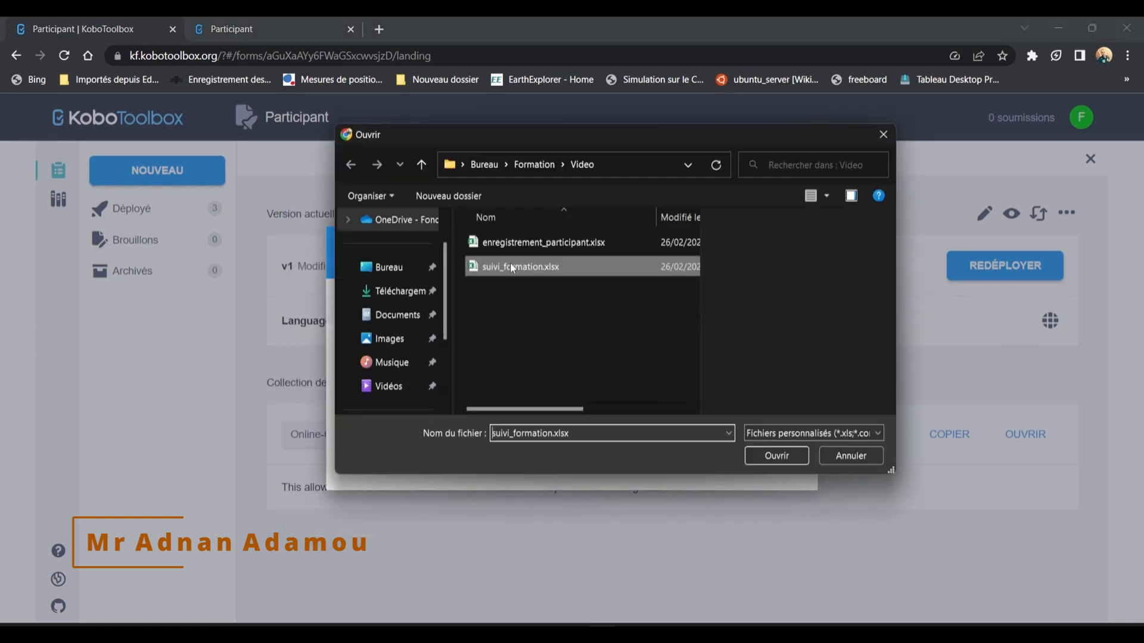
pyautogui.click(776, 456)
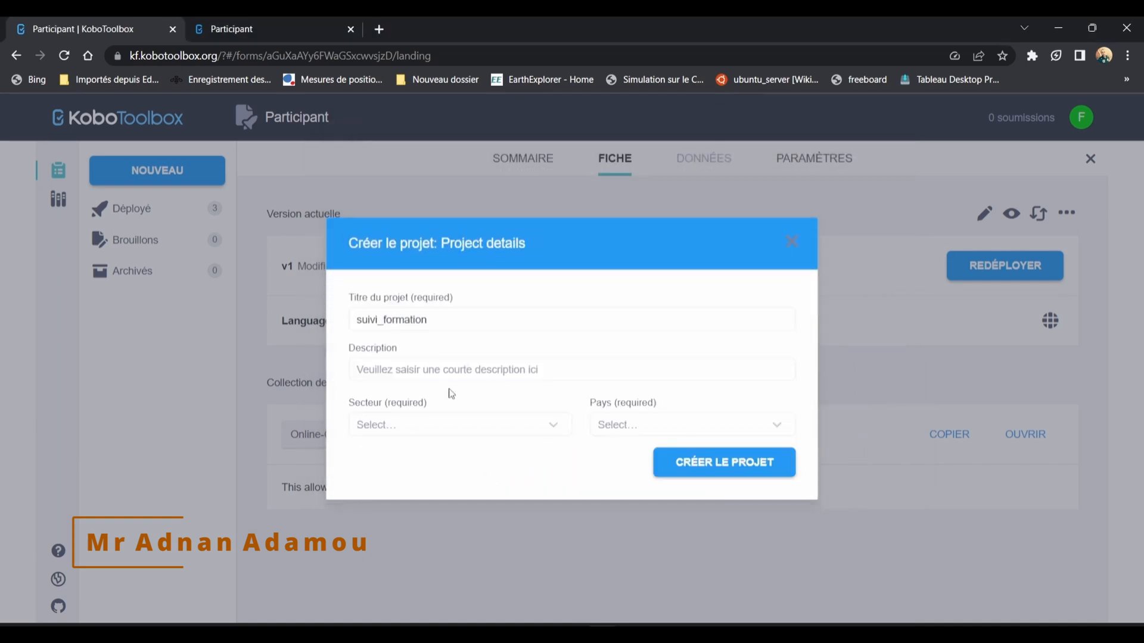
# Step: Change the new project's title from the uploaded form name to Formation
pyautogui.click(387, 319)
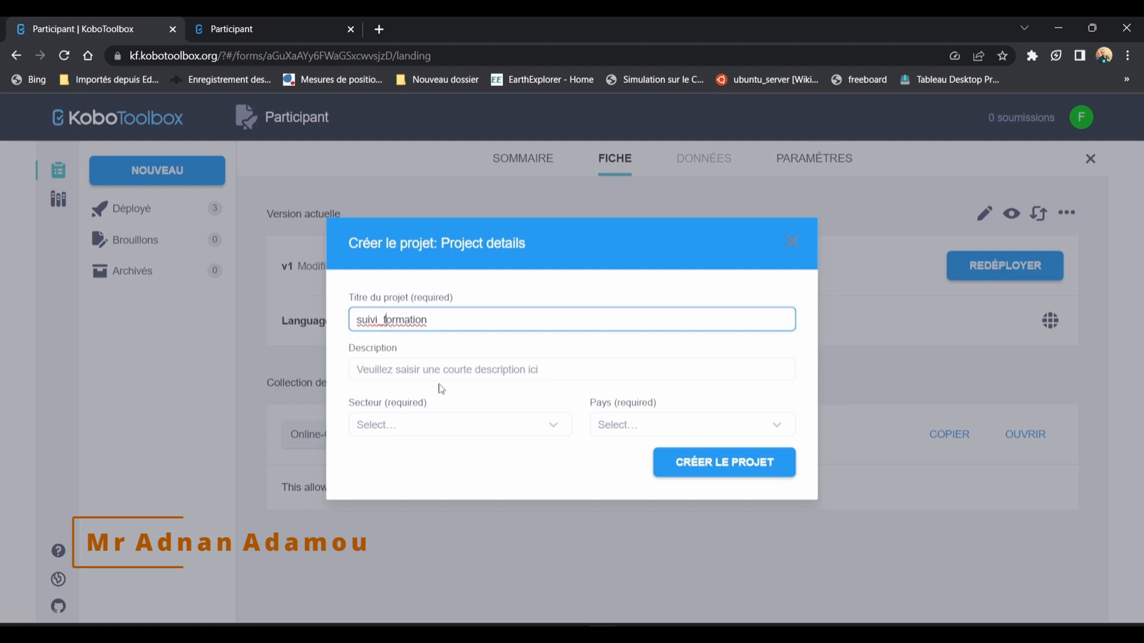
pyautogui.press('BackSpace')
pyautogui.press('BackSpace')
pyautogui.press('BackSpace')
pyautogui.press('BackSpace')
pyautogui.press('BackSpace')
pyautogui.press('BackSpace')
pyautogui.press('BackSpace')
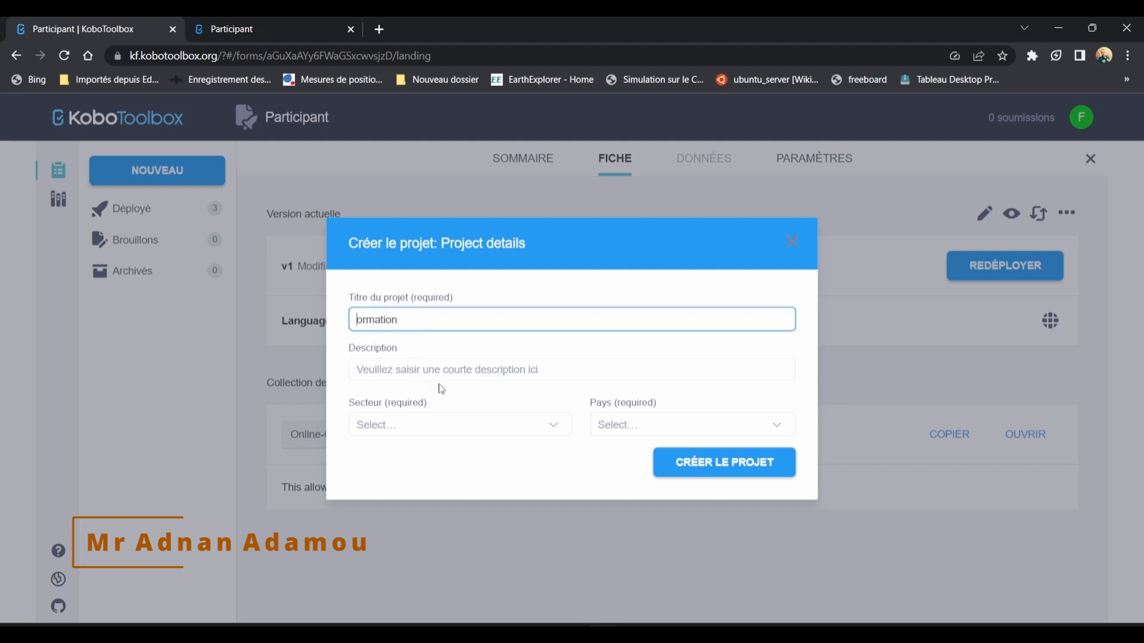
pyautogui.write('F')
# Step: Set the sector to Educational Services / Higher Education and the country to Niger, and create the Formation project
pyautogui.click(554, 426)
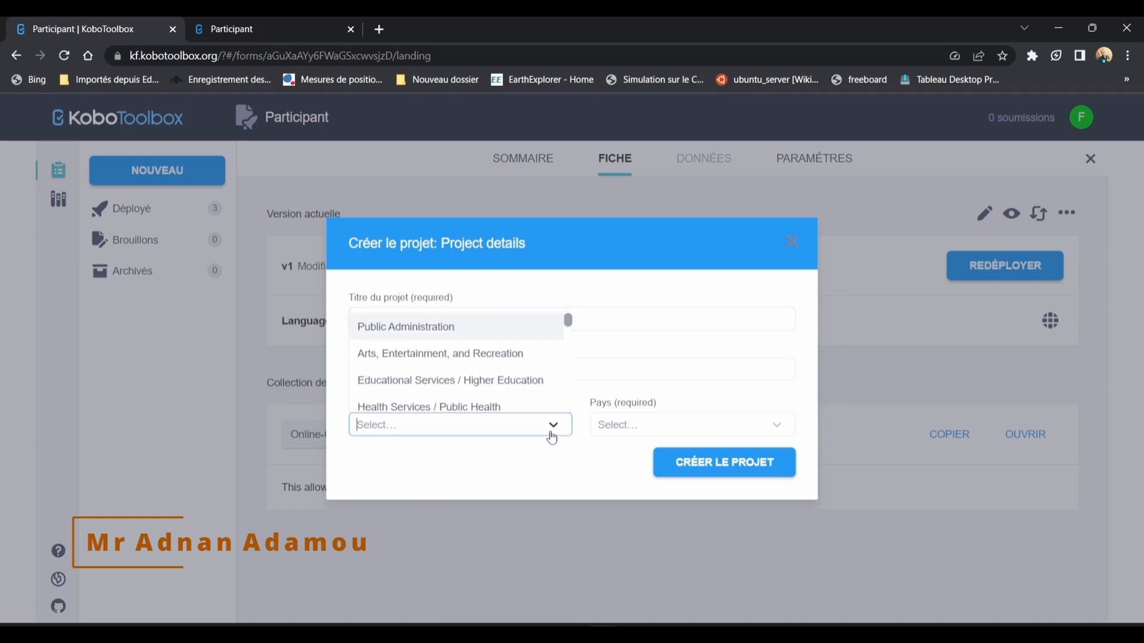
pyautogui.click(431, 389)
pyautogui.click(633, 435)
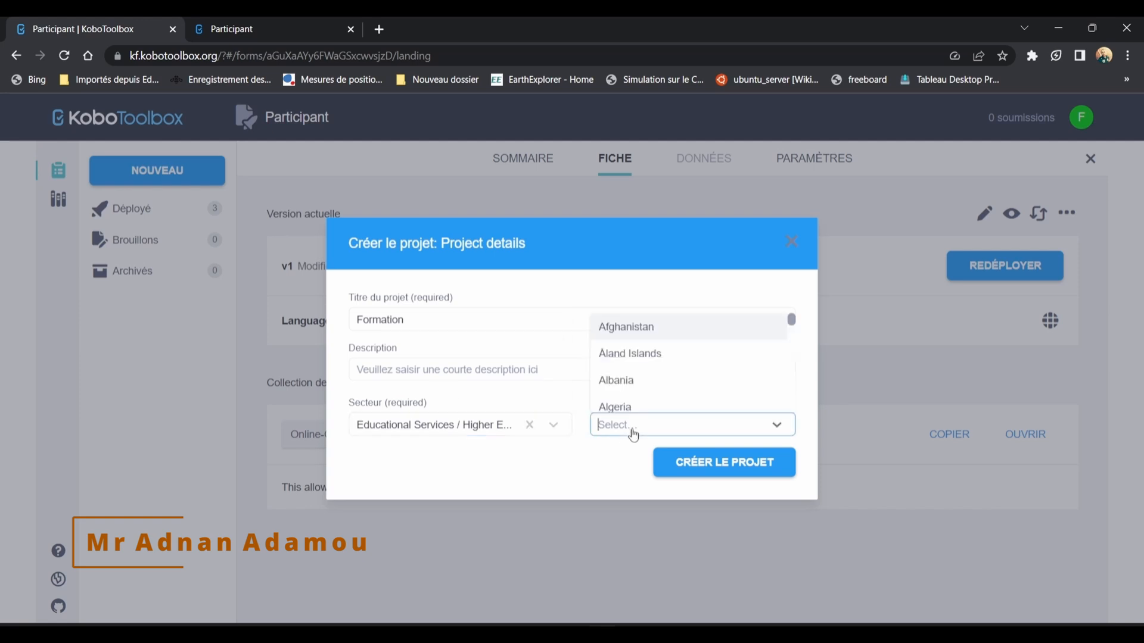
pyautogui.write('Nige')
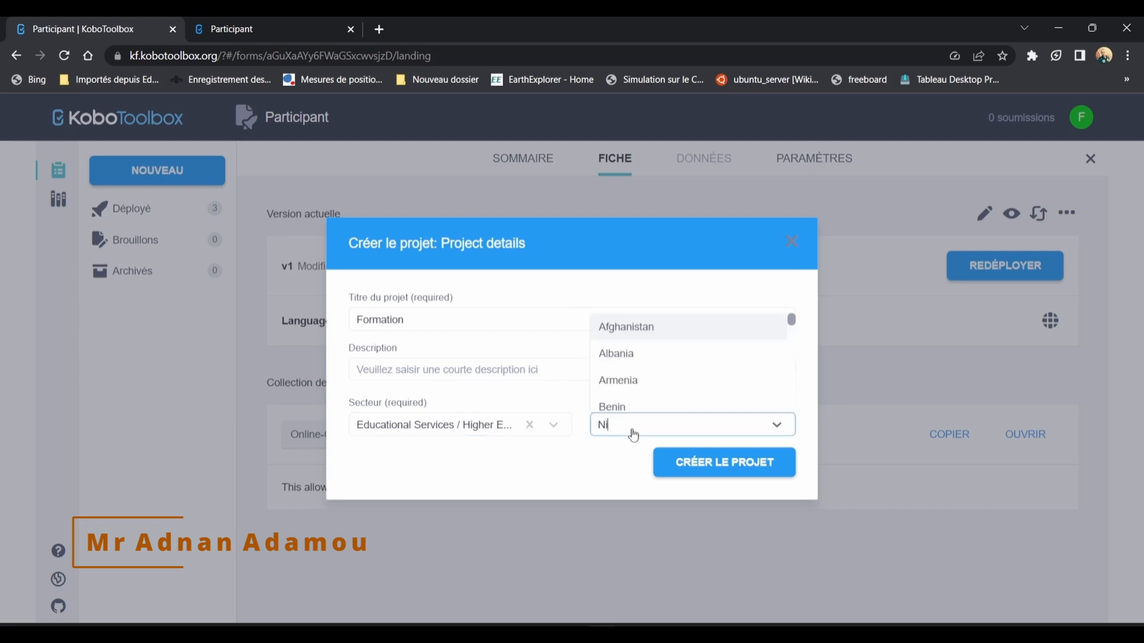
pyautogui.click(635, 369)
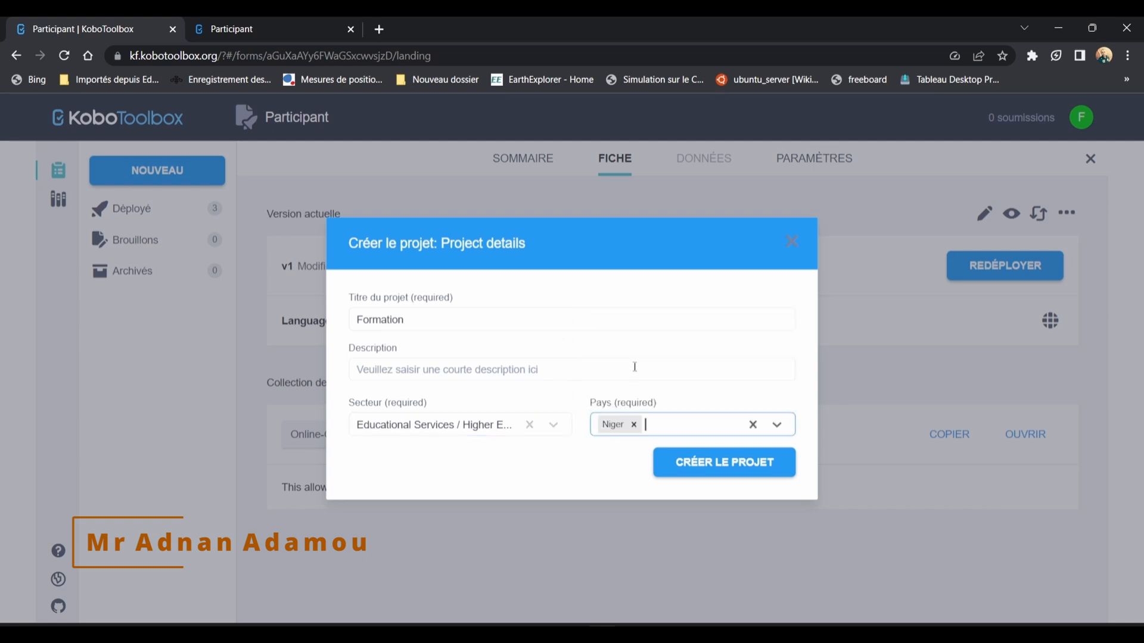
pyautogui.click(707, 465)
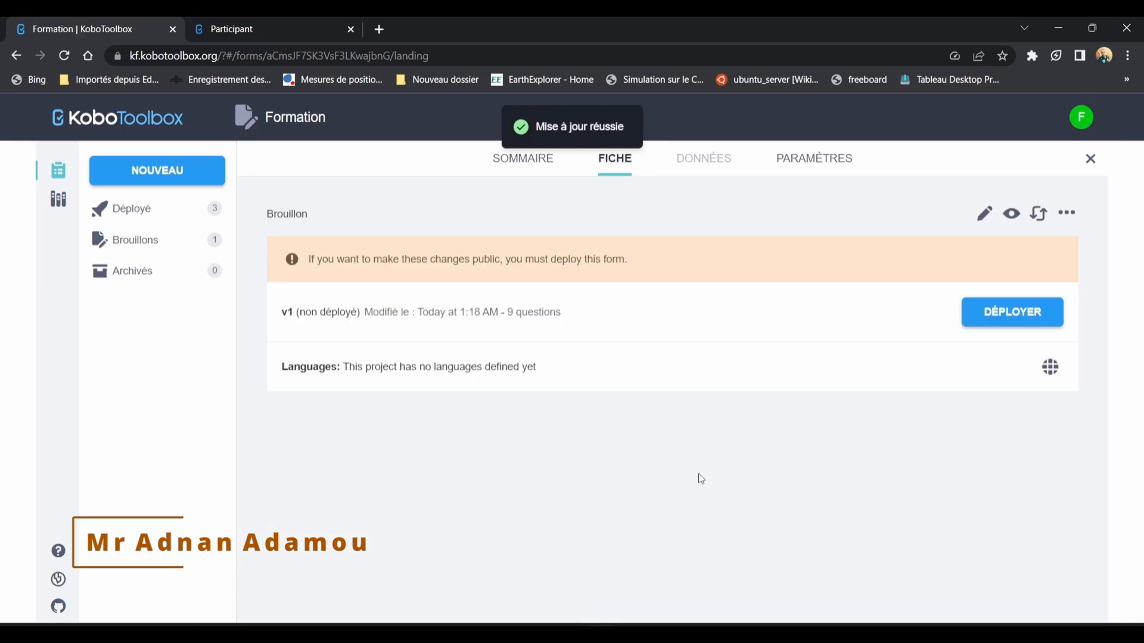
# Step: Deploy the Formation form and open its settings for importing other project data
pyautogui.click(1021, 317)
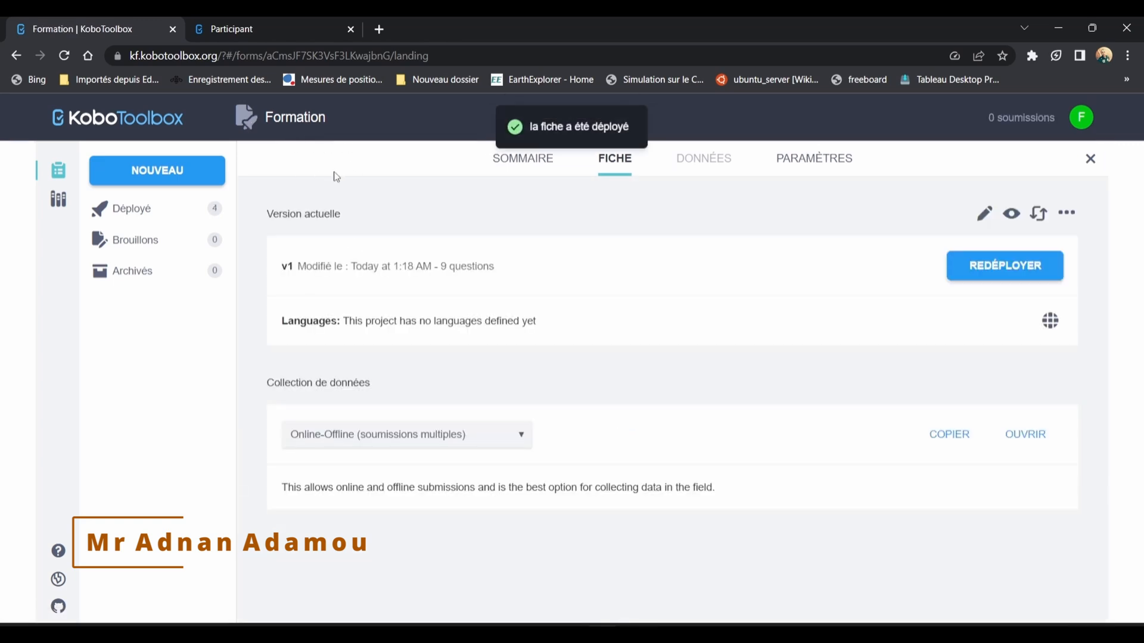
pyautogui.click(843, 164)
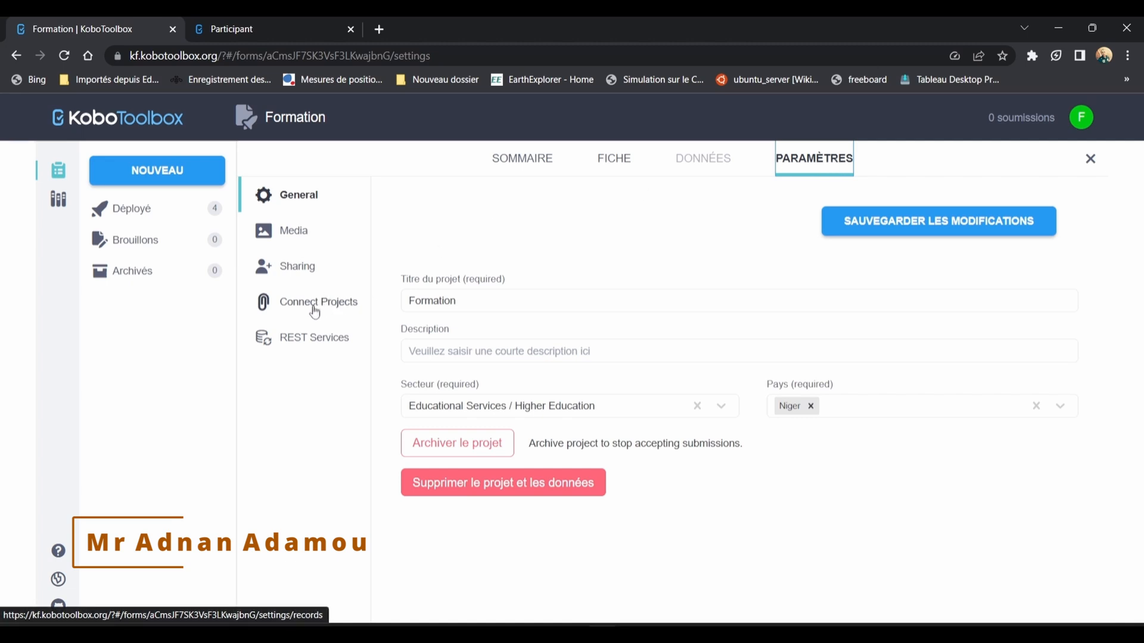
pyautogui.click(334, 308)
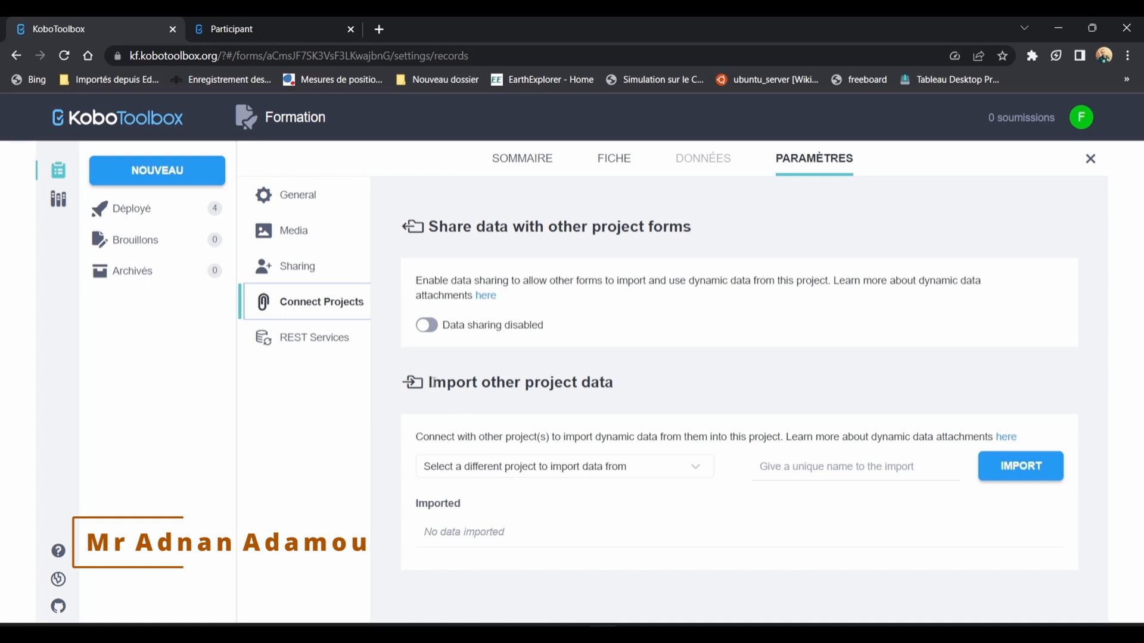
pyautogui.moveTo(430, 386); pyautogui.dragTo(635, 386)
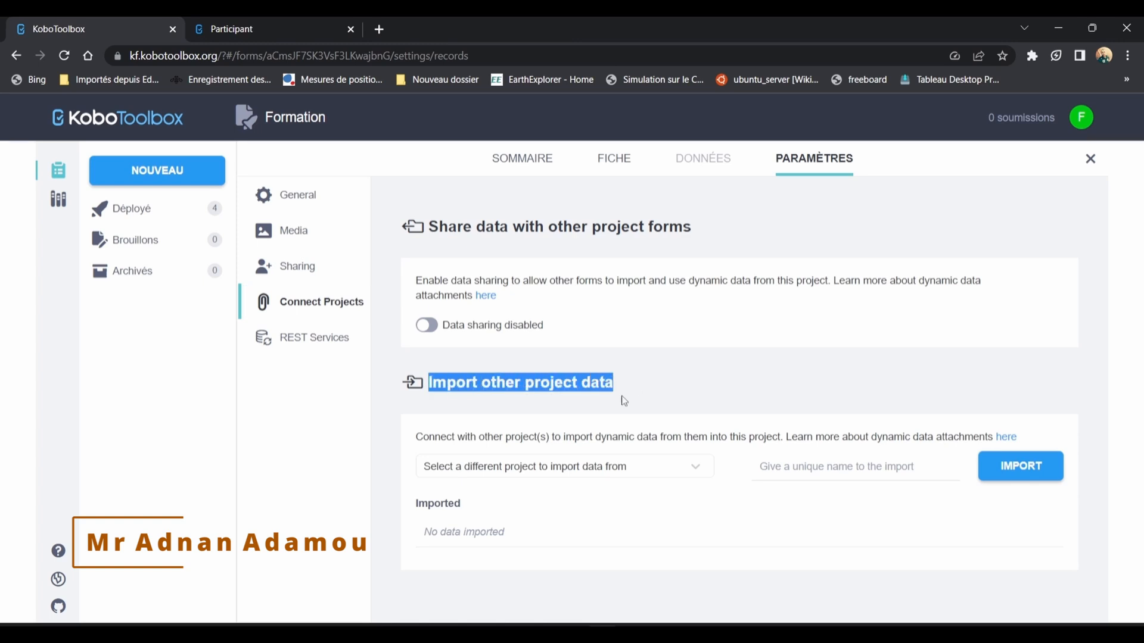
pyautogui.click(606, 404)
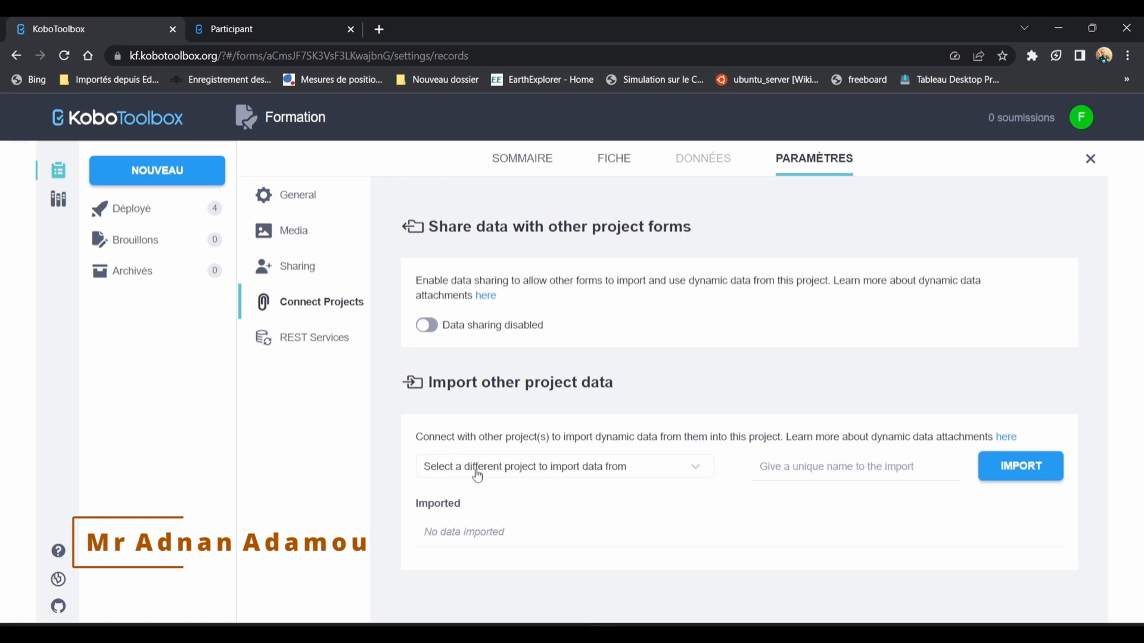
# Step: Choose Participant as the project to import data from and clear the suggested import name
pyautogui.click(561, 474)
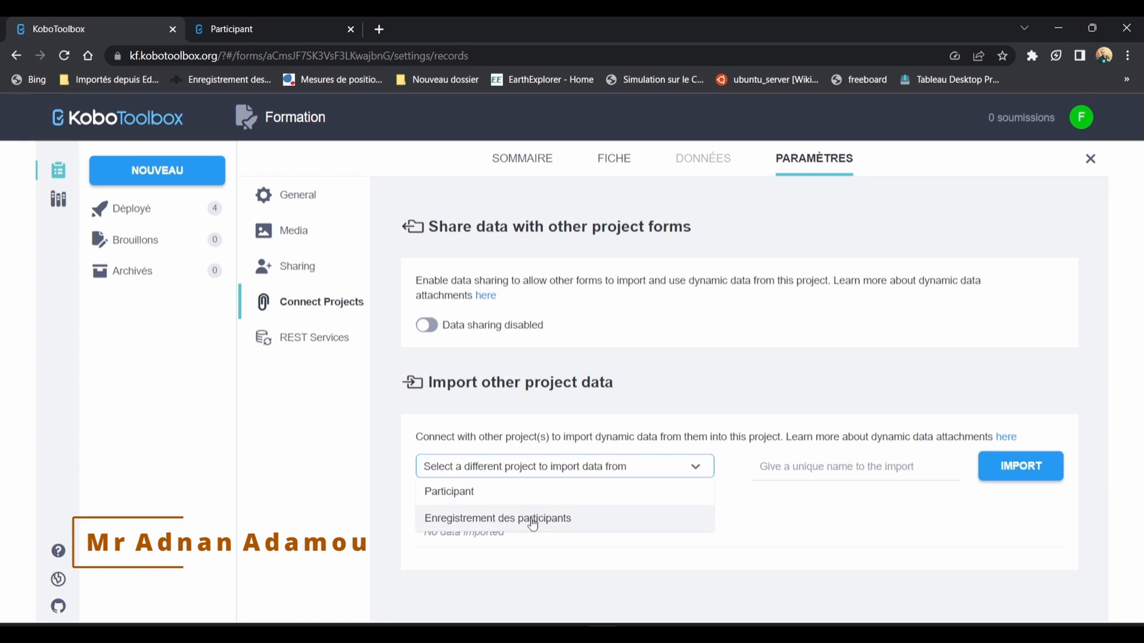
pyautogui.click(461, 499)
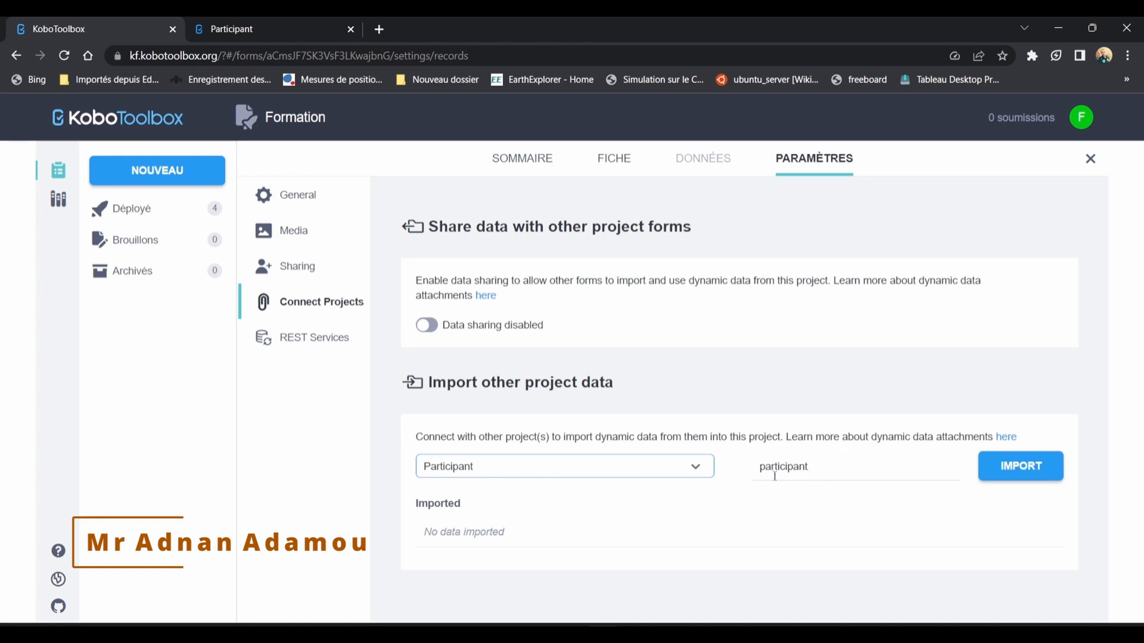
pyautogui.click(831, 468)
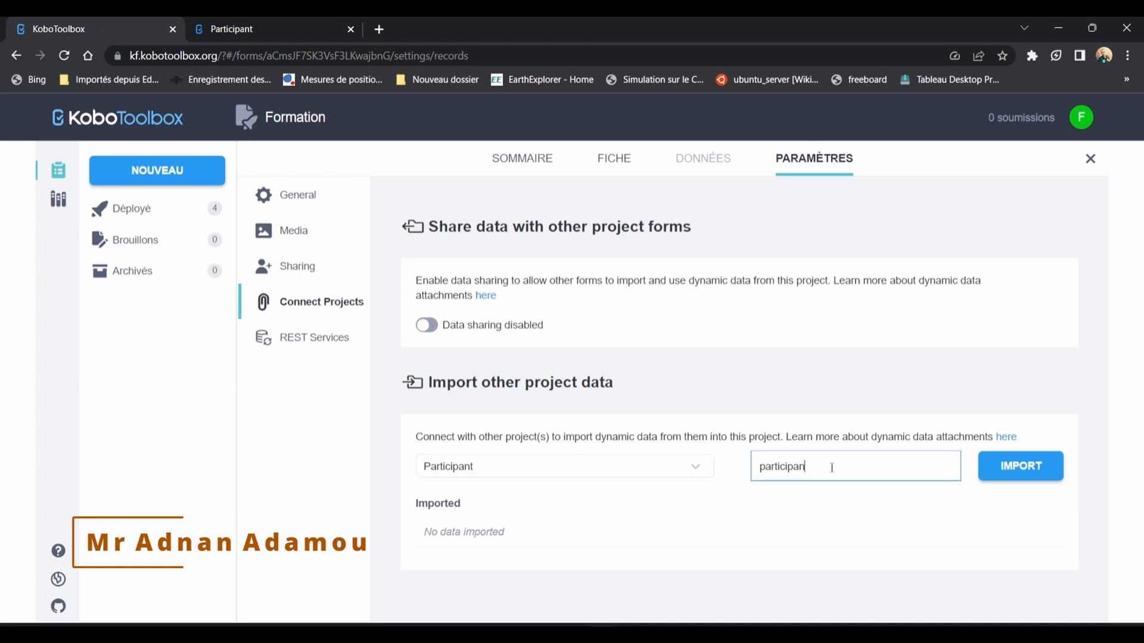
pyautogui.press('BackSpace')
pyautogui.press('BackSpace')
pyautogui.press('BackSpace')
pyautogui.press('BackSpace')
pyautogui.press('BackSpace')
pyautogui.press('BackSpace')
pyautogui.press('BackSpace')
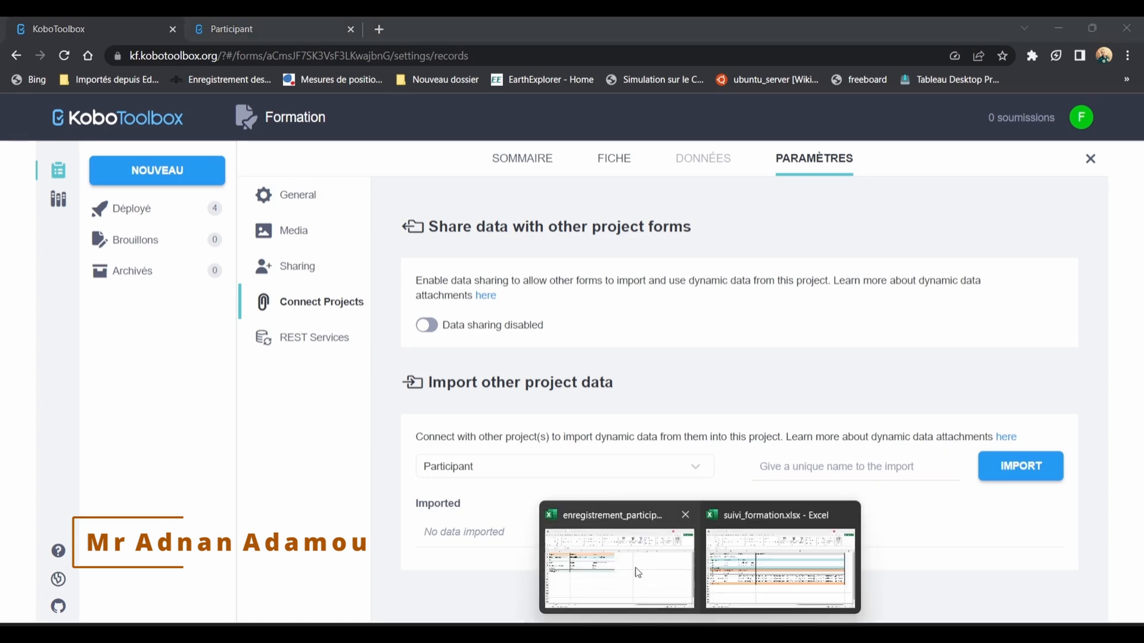
# Step: Switch to Excel and check the id_string in enregistrement_participant.xlsx's settings sheet and the xml-external name in suivi_formation.xlsx
pyautogui.click(617, 557)
pyautogui.click(179, 598)
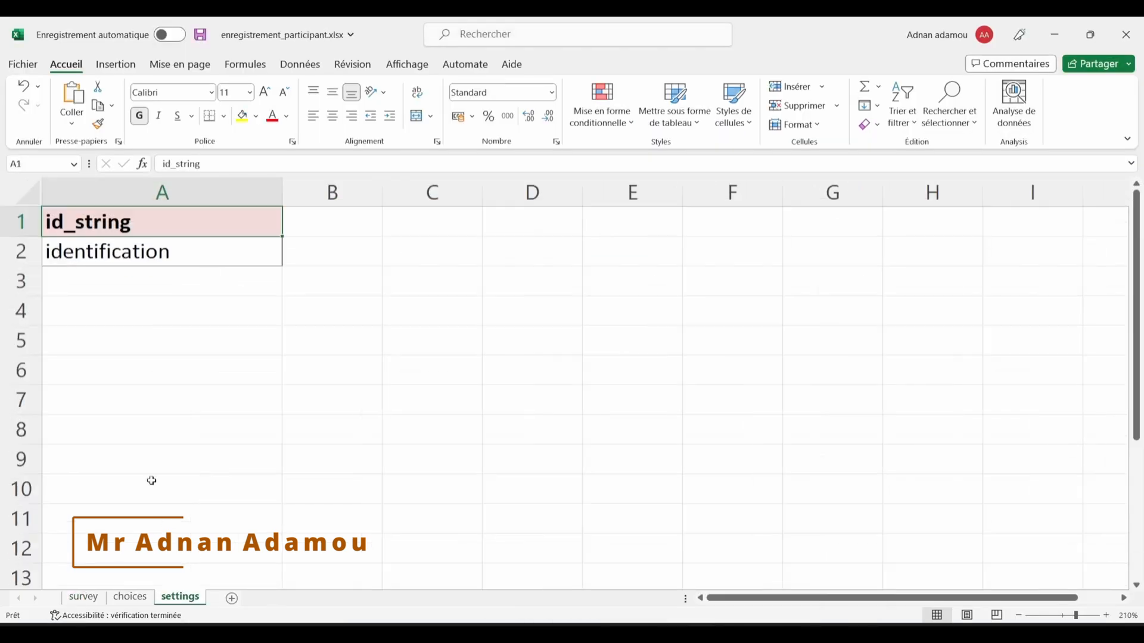
pyautogui.click(95, 250)
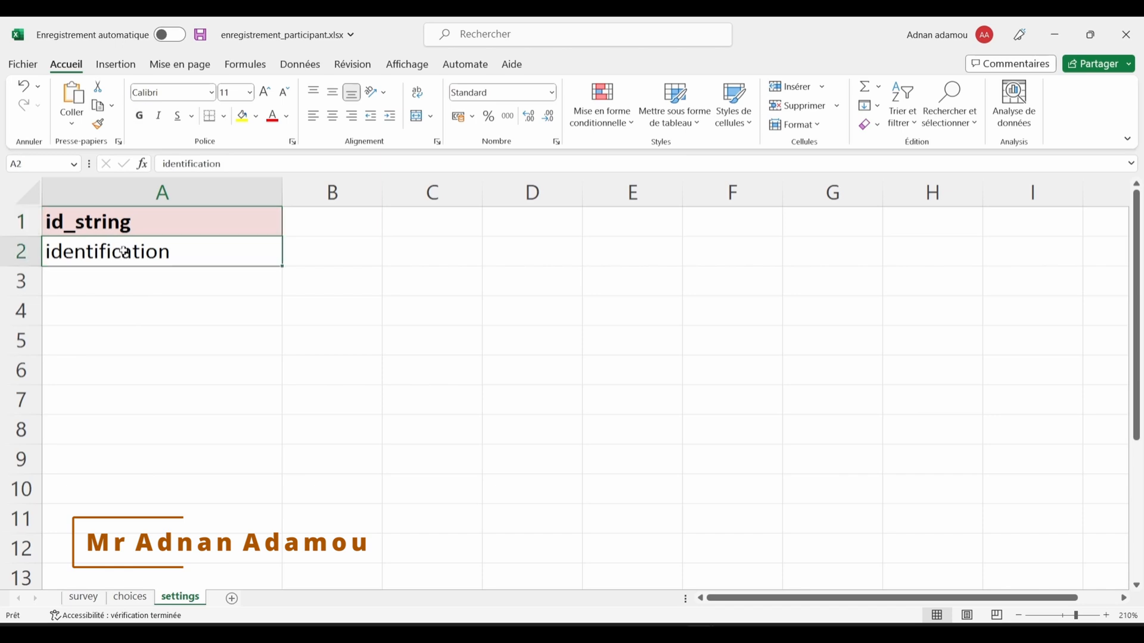
pyautogui.moveTo(733, 635)
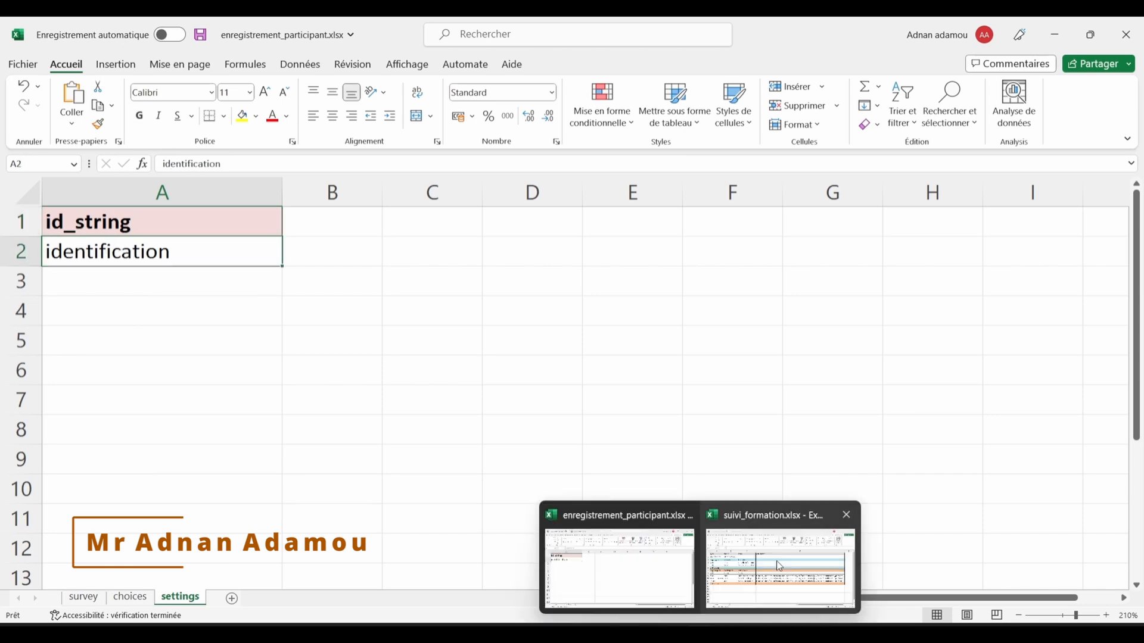
pyautogui.click(780, 557)
pyautogui.click(191, 221)
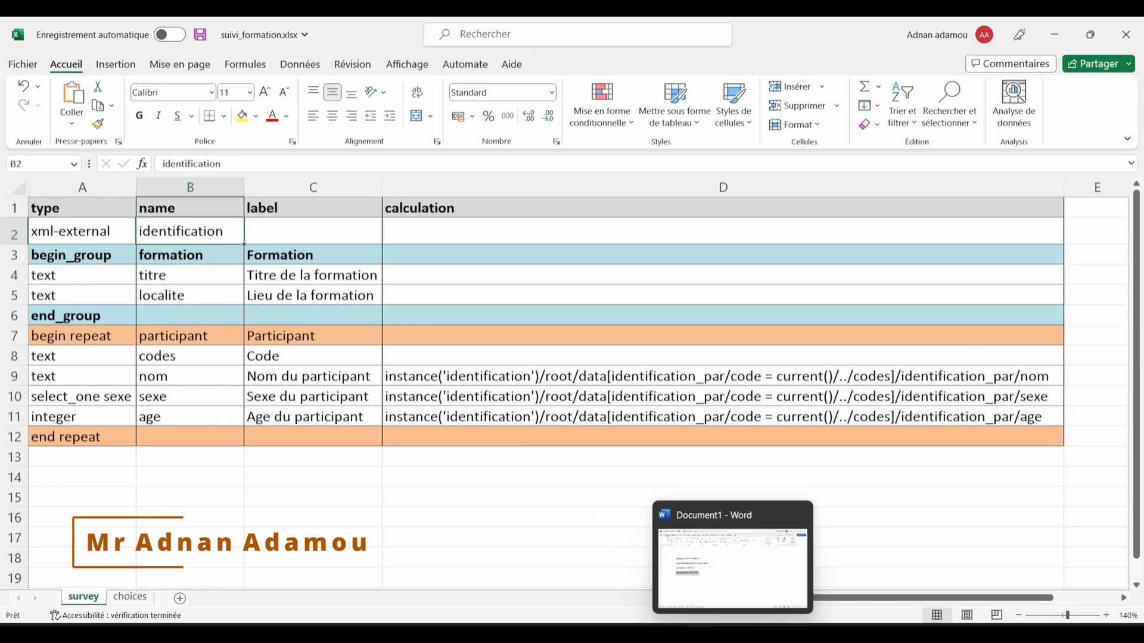
# Step: Return to KoboToolbox, import the Participant project data under the name identification, and accept the question selection
pyautogui.click(601, 633)
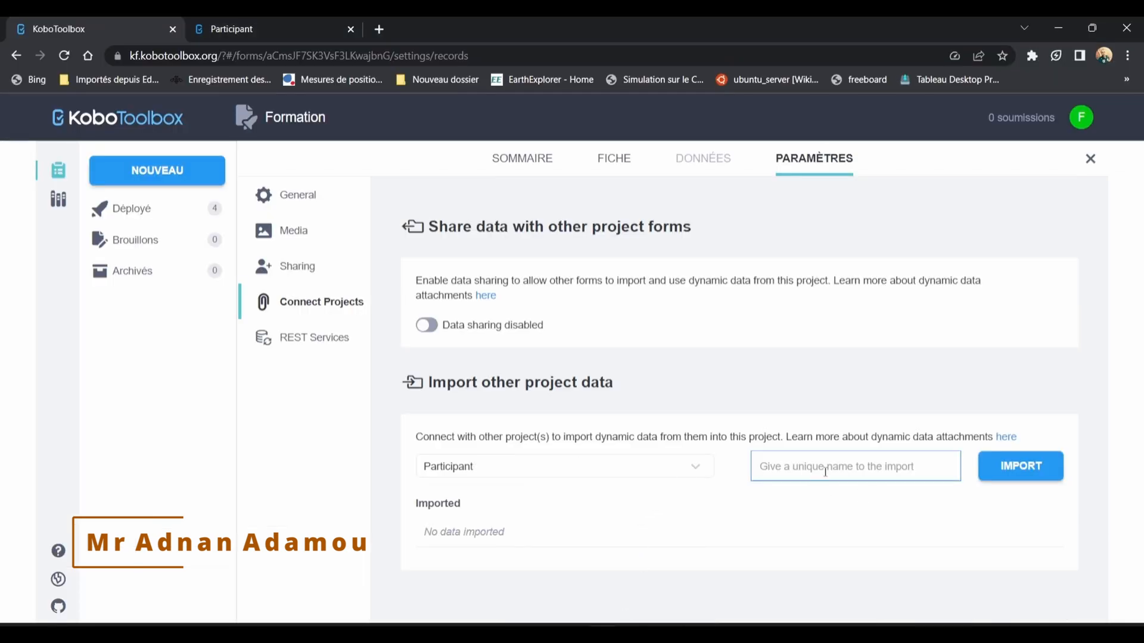
pyautogui.write('identi')
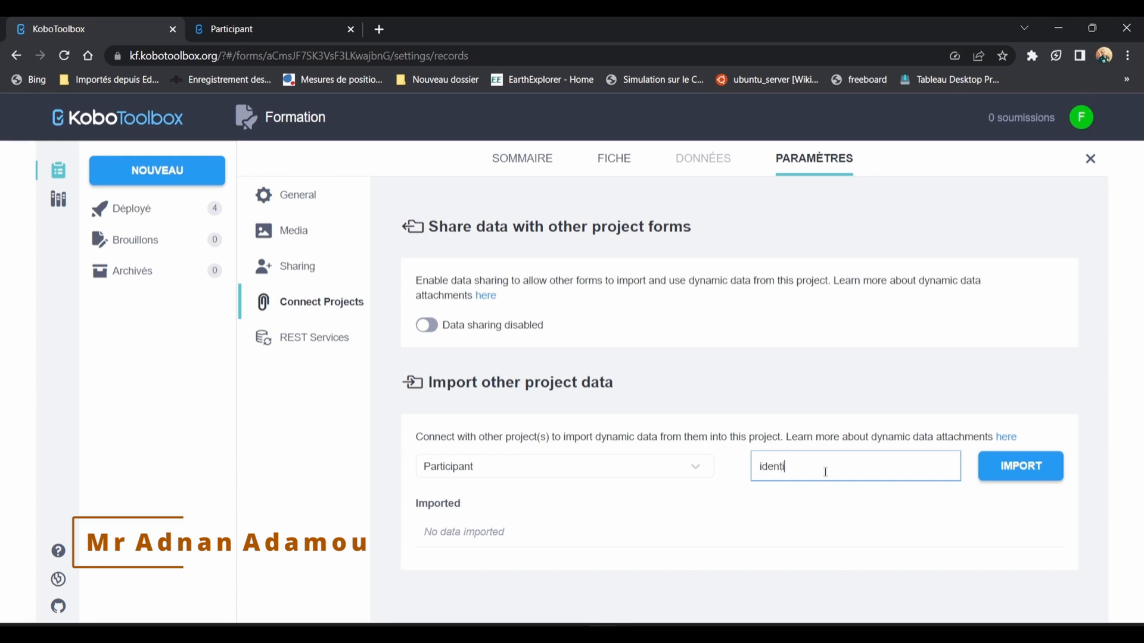
pyautogui.write('fic')
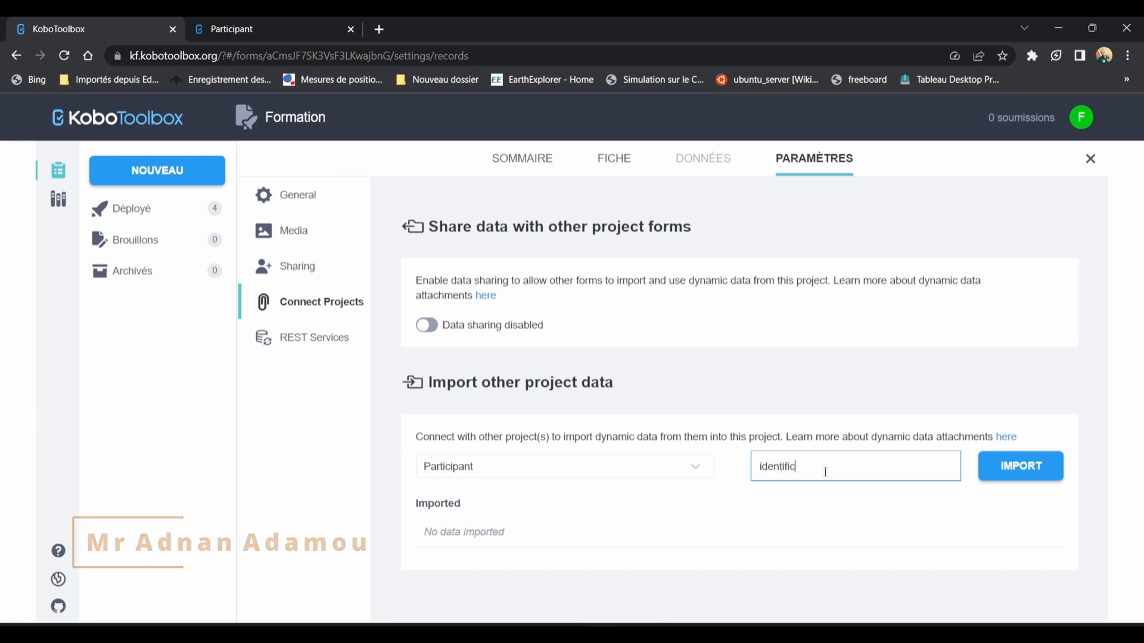
pyautogui.write('a')
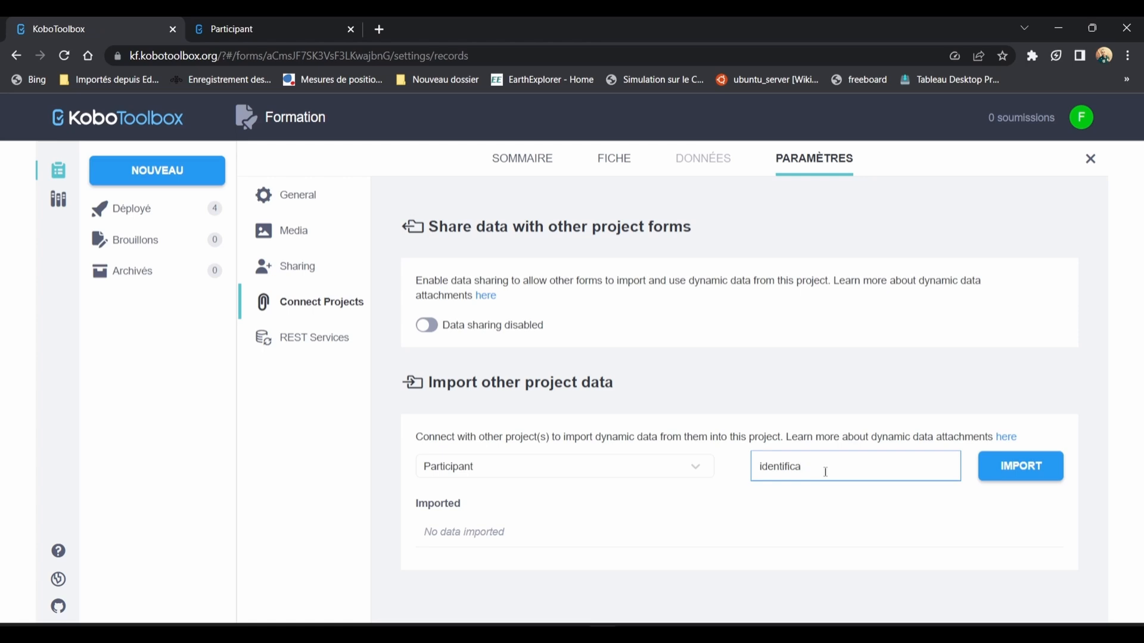
pyautogui.write('tion')
pyautogui.click(1022, 468)
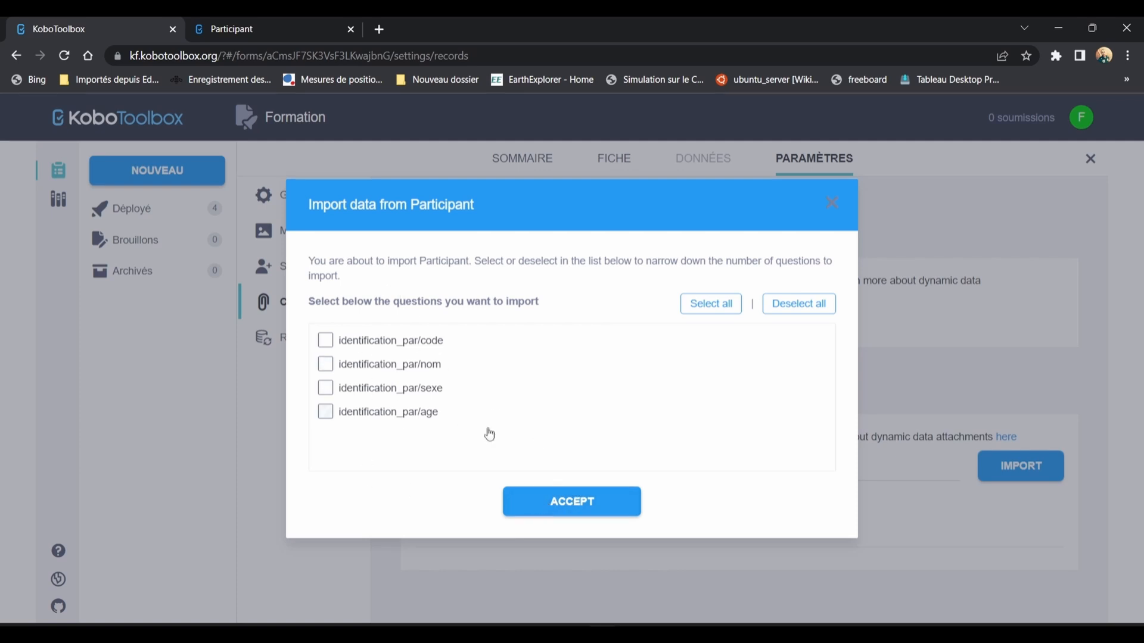
pyautogui.click(567, 502)
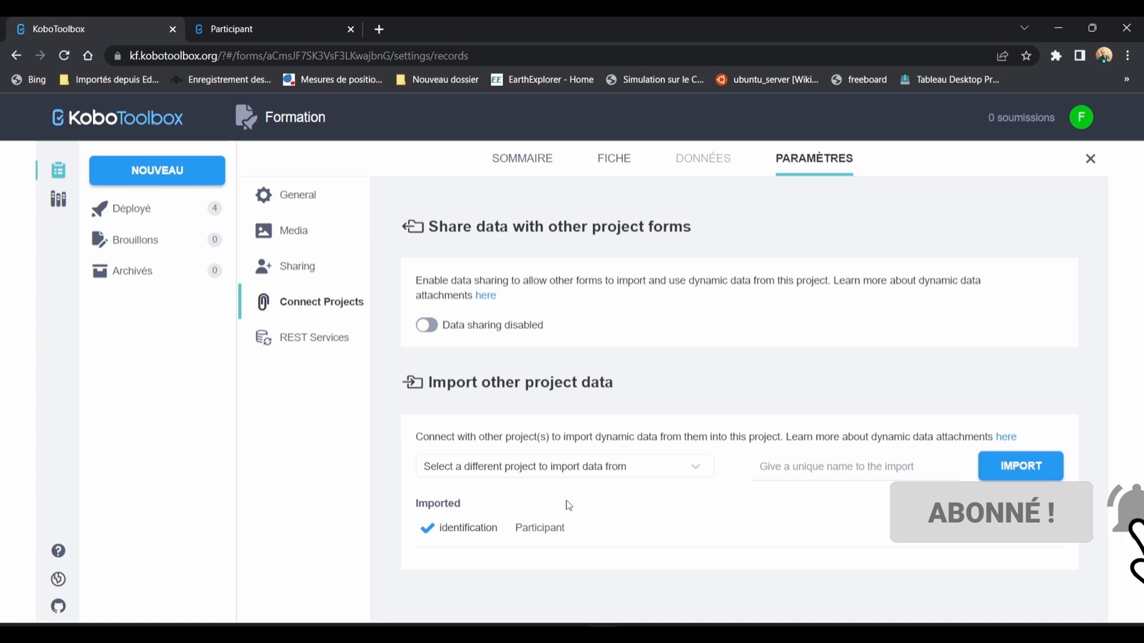
# Step: Open the Participant project's web form from the project list and reload it to get the updated version
pyautogui.moveTo(528, 510)
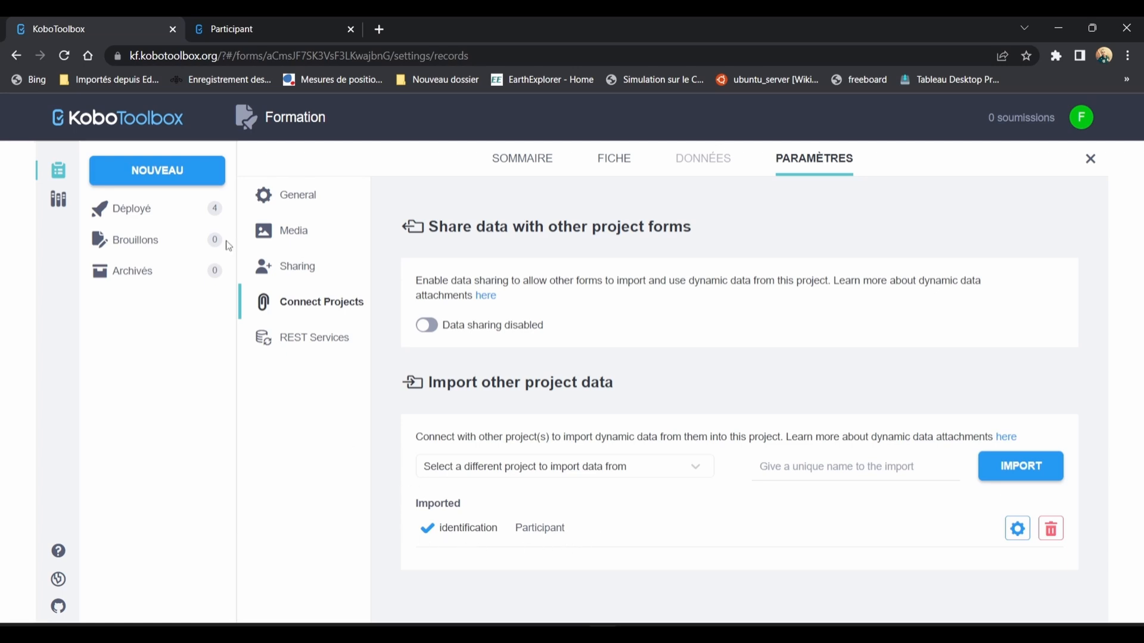
pyautogui.click(57, 173)
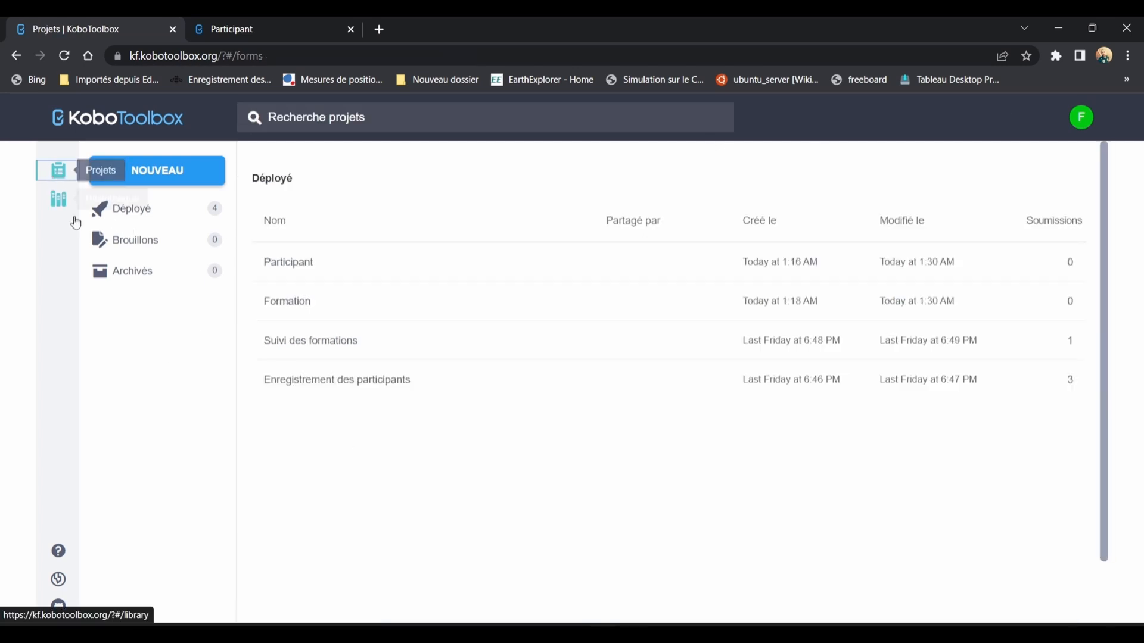
pyautogui.click(326, 270)
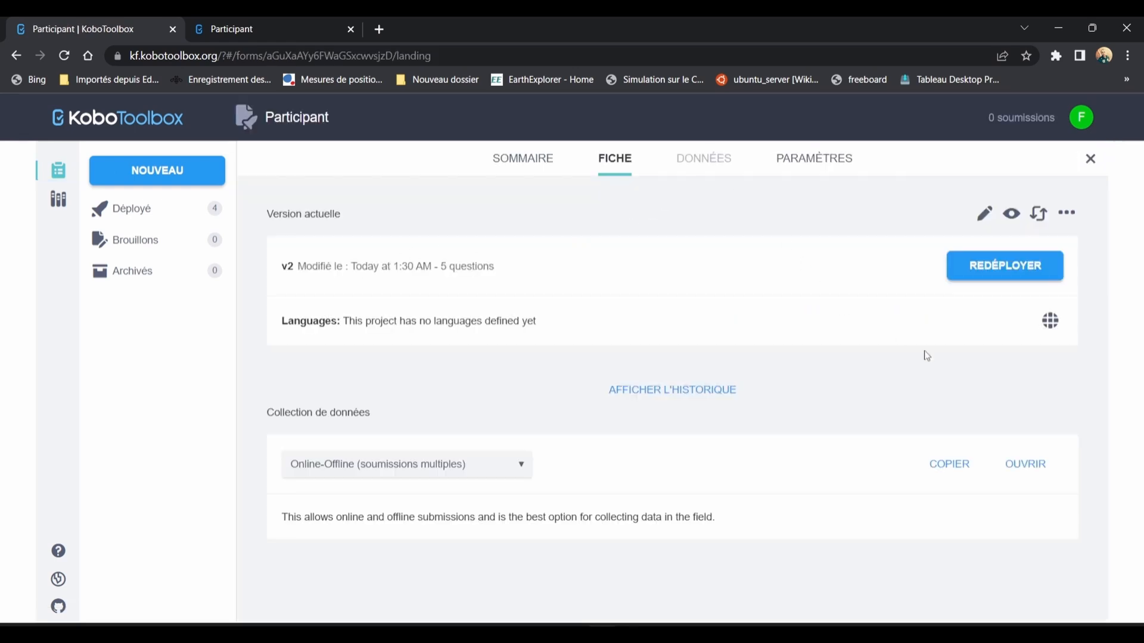
pyautogui.click(1019, 462)
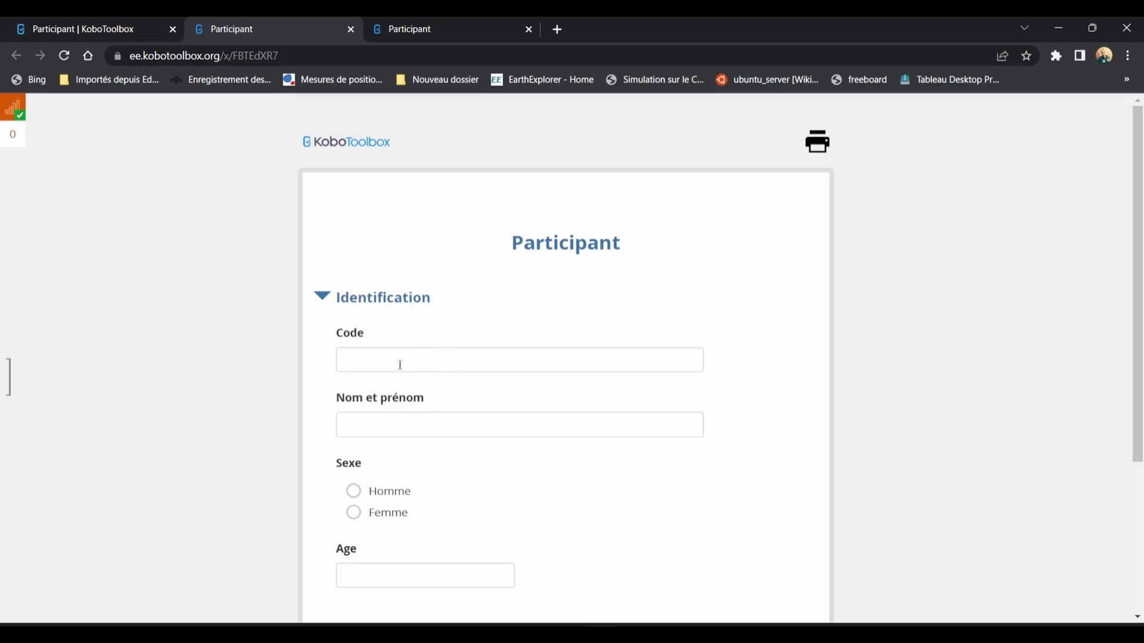
pyautogui.click(400, 365)
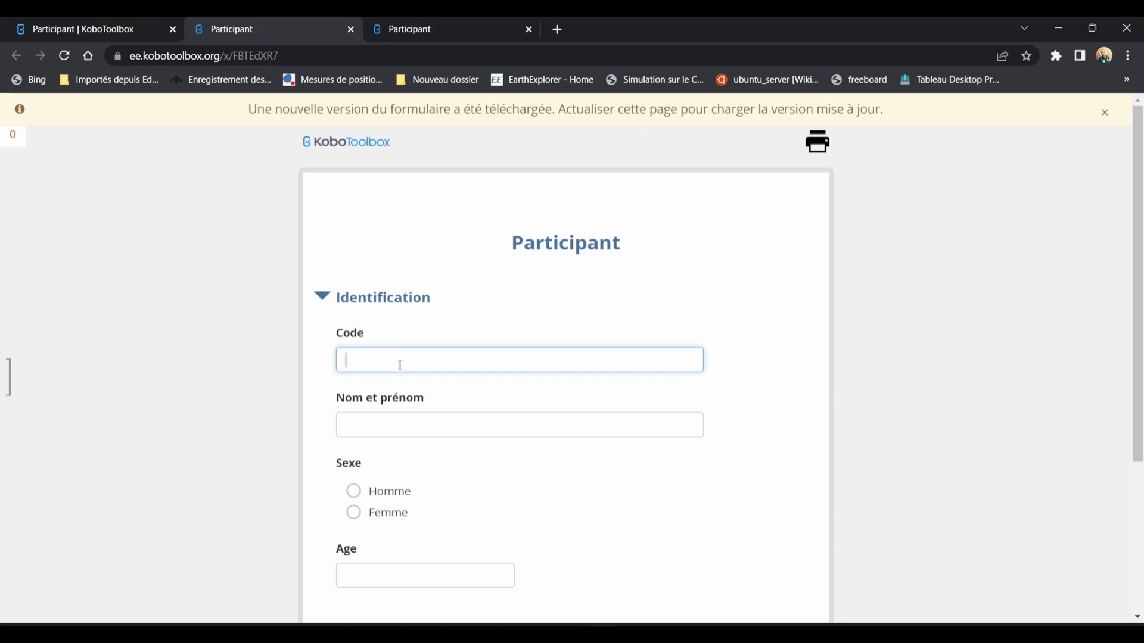
pyautogui.click(65, 56)
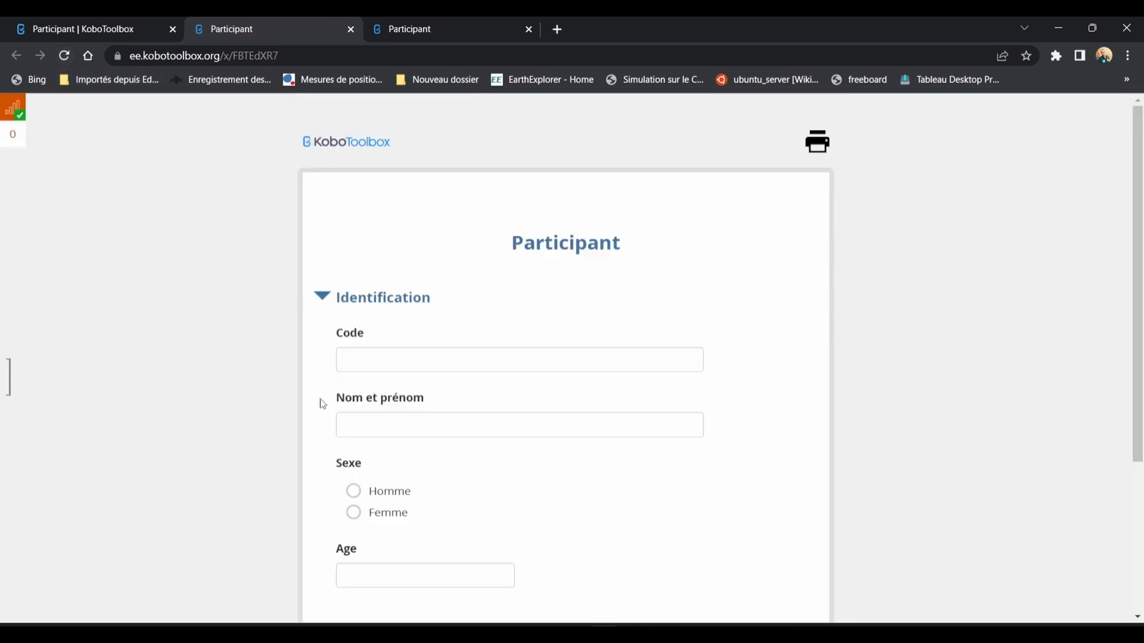
# Step: Fill in the participant's code and name, set the sex to Femme and the age to 30
pyautogui.click(388, 361)
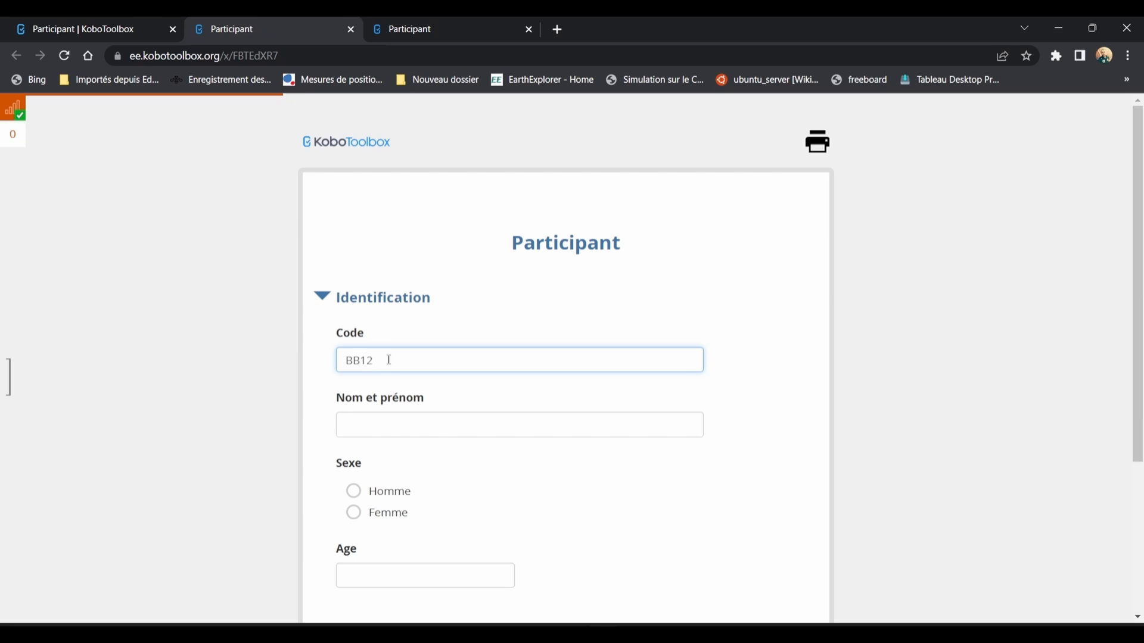
pyautogui.click(420, 419)
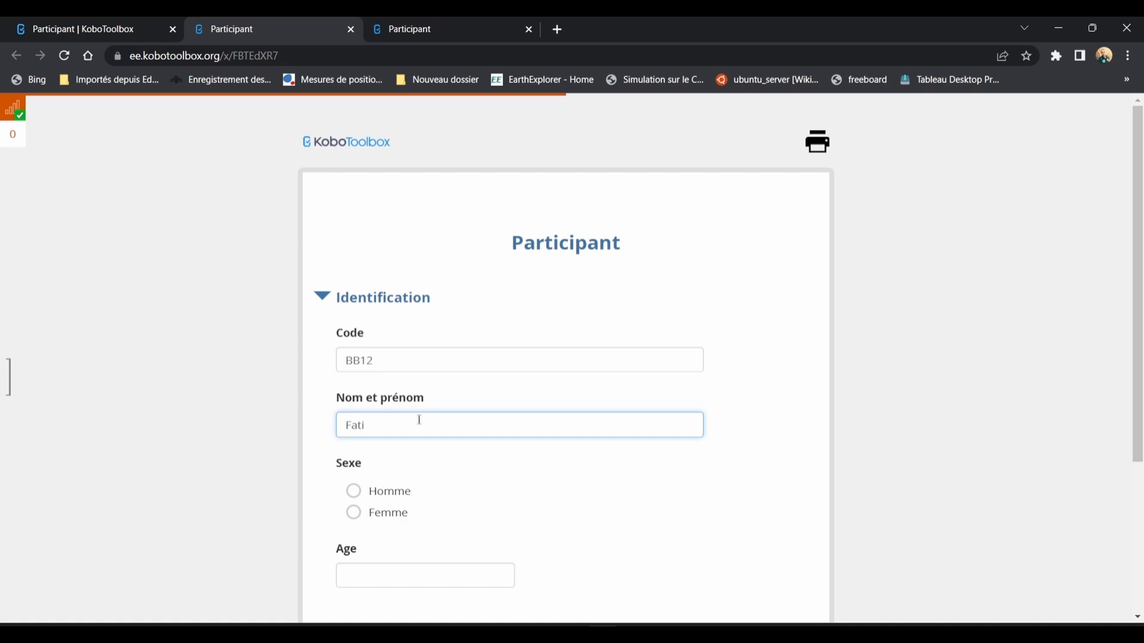
pyautogui.write('Fati')
pyautogui.scroll(-3, 416, 517)
pyautogui.click(381, 368)
pyautogui.click(386, 432)
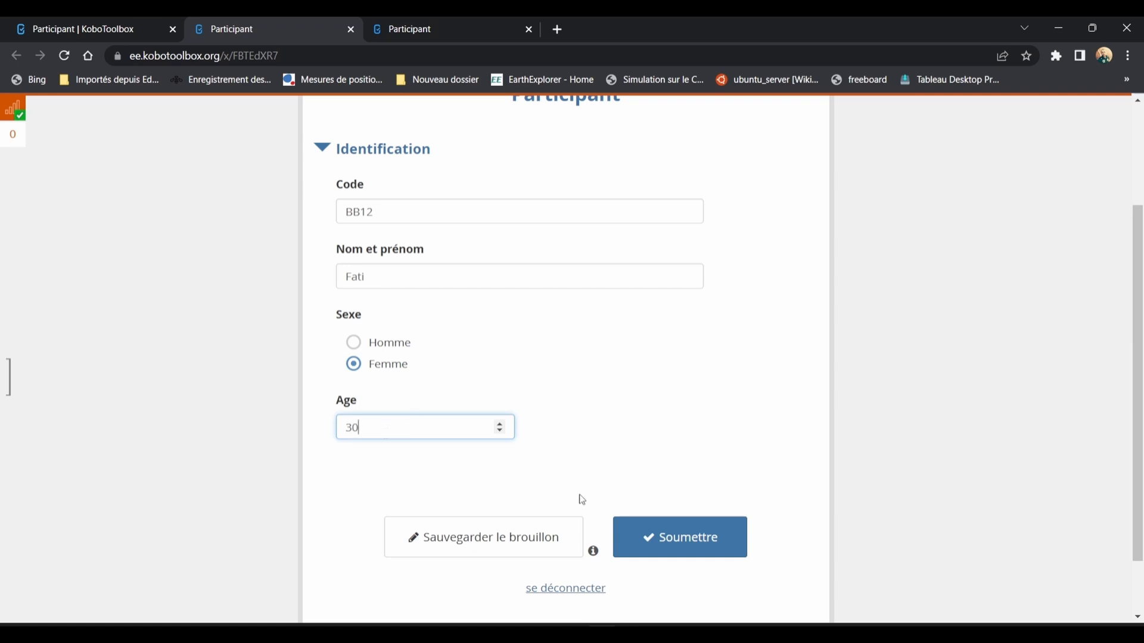
# Step: Submit the completed record of the female participant and confirm that it is queued for sending
pyautogui.click(693, 537)
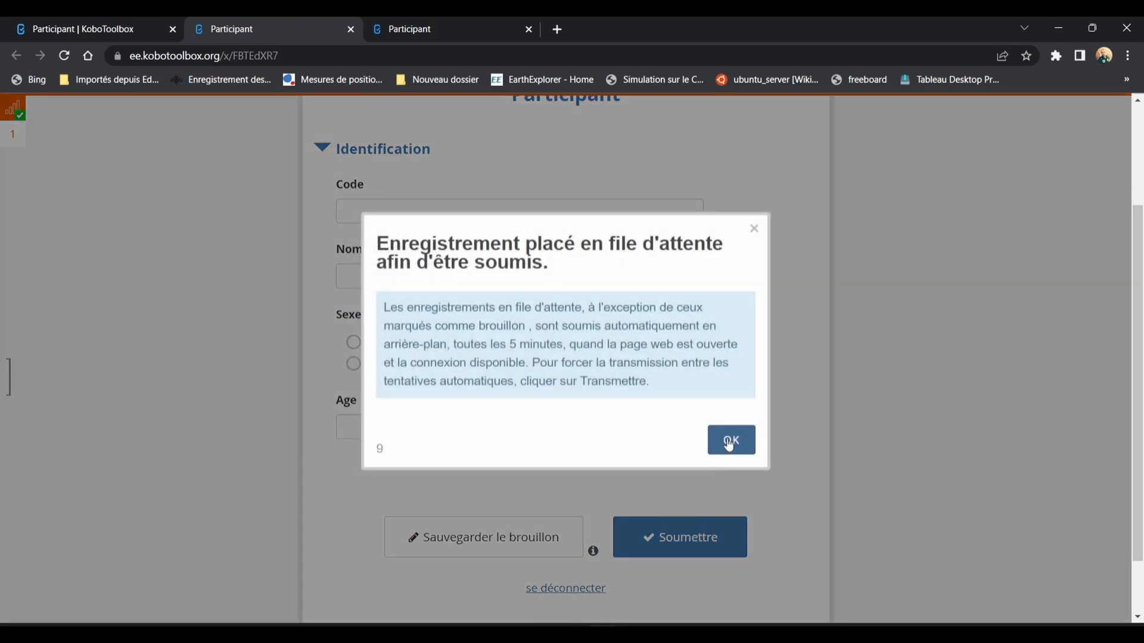
pyautogui.click(730, 442)
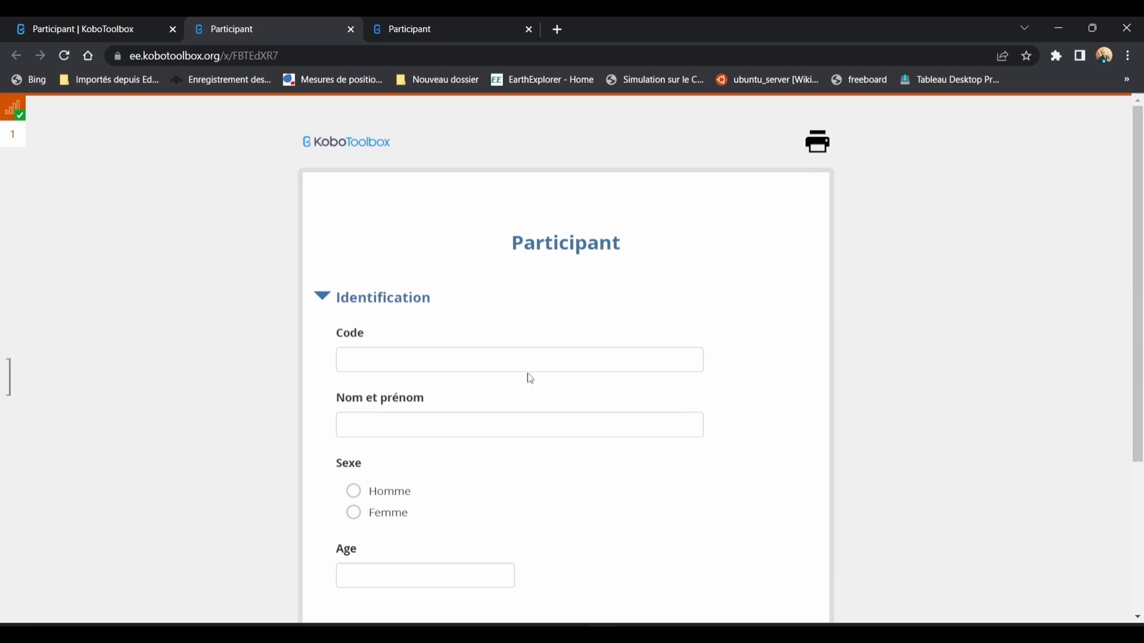
# Step: Register a second participant with the participant's code and name, sex Homme and age 21, and submit the record
pyautogui.scroll(-1, 445, 421)
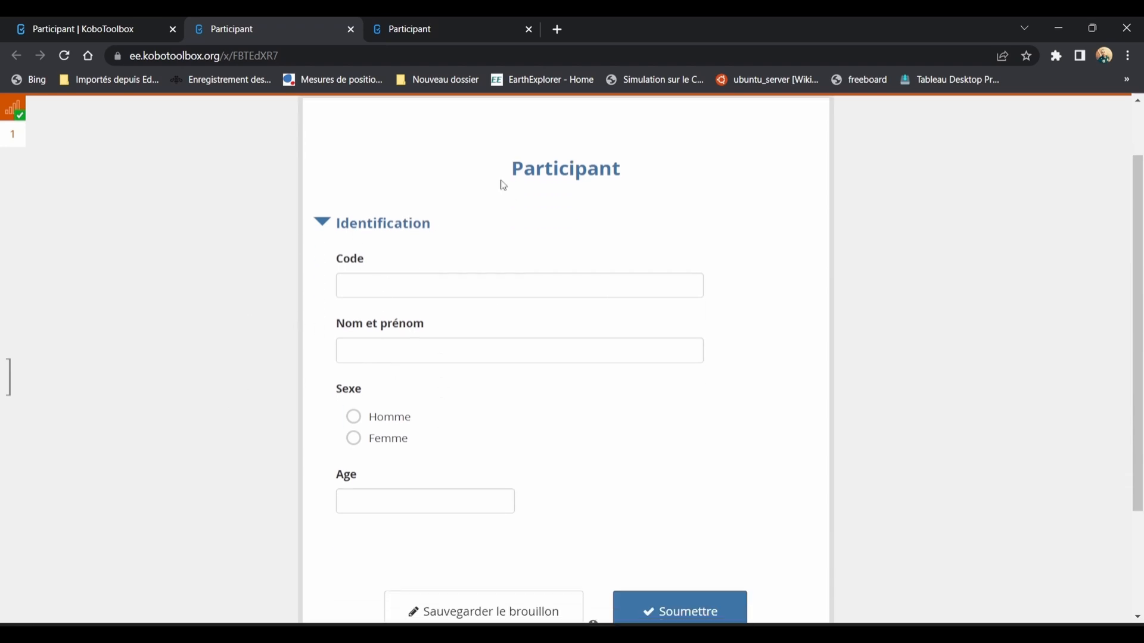
pyautogui.click(393, 285)
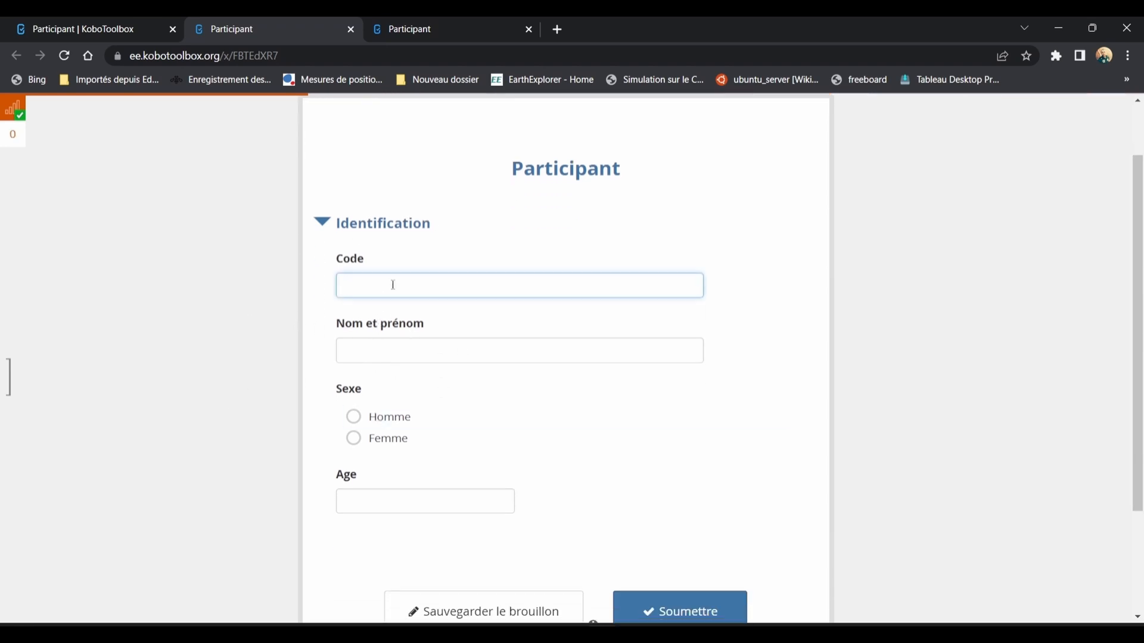
pyautogui.write('AA14')
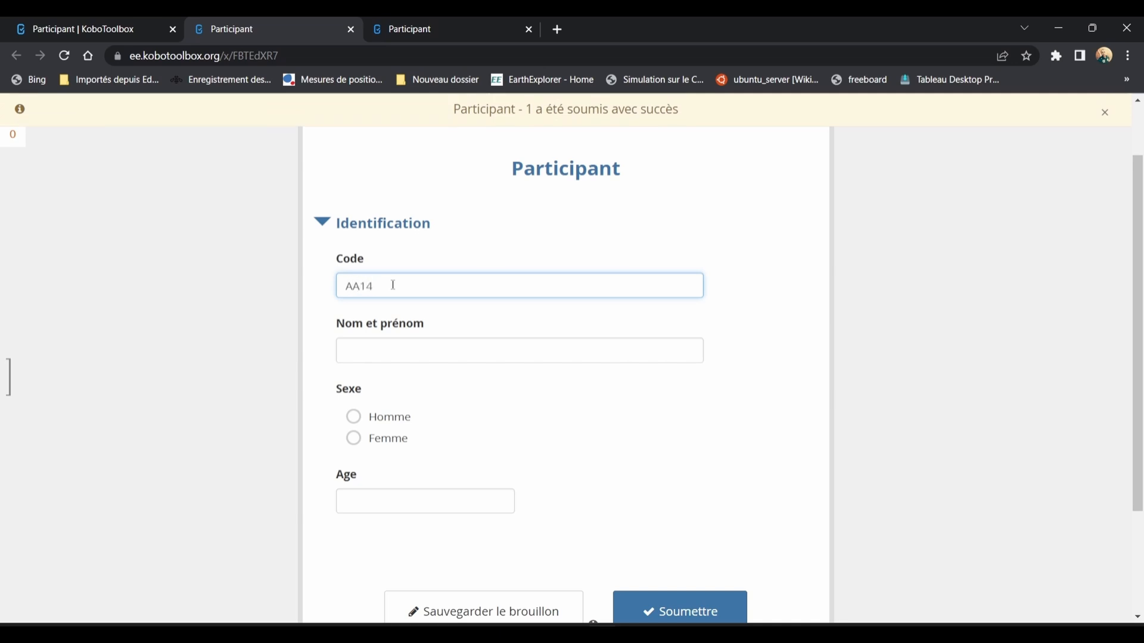
pyautogui.click(387, 359)
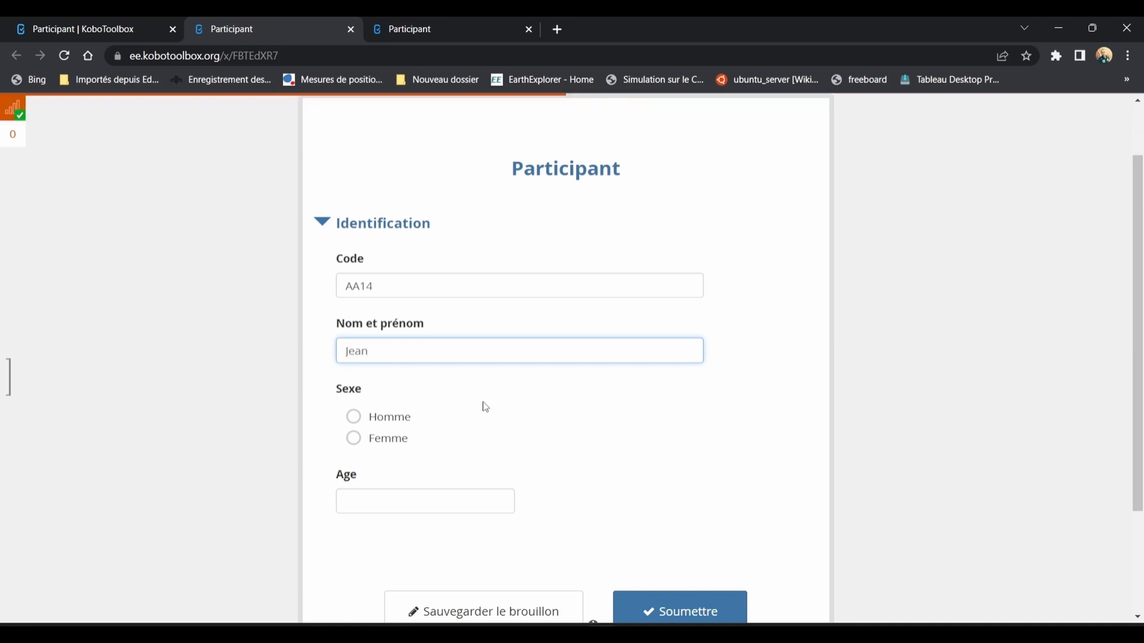
pyautogui.click(416, 420)
pyautogui.click(404, 502)
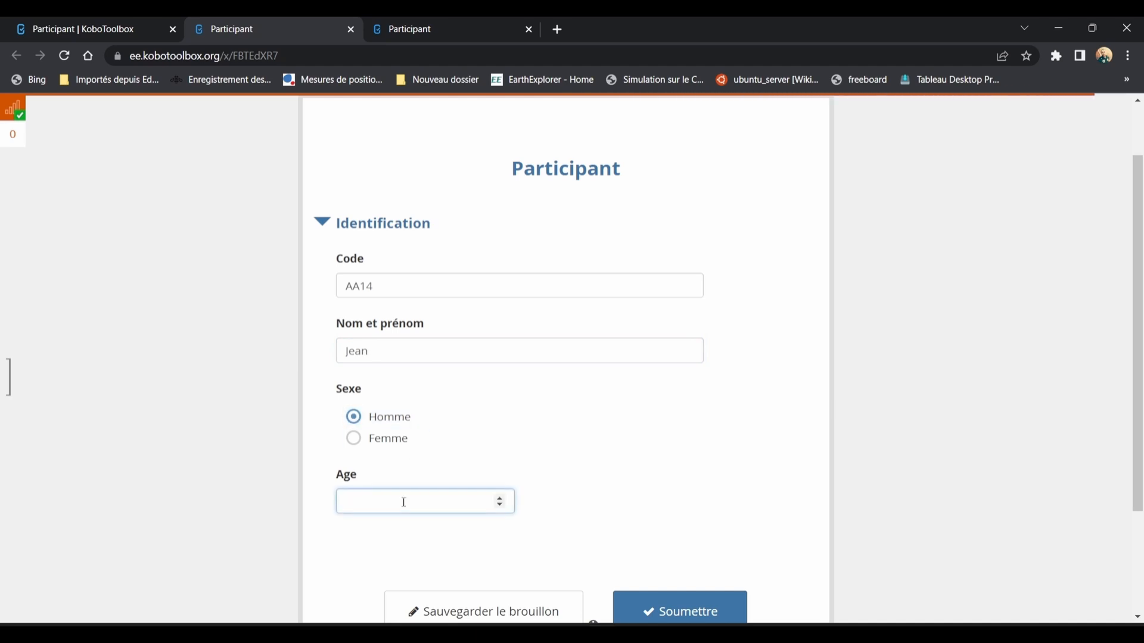
pyautogui.scroll(-3, 440, 499)
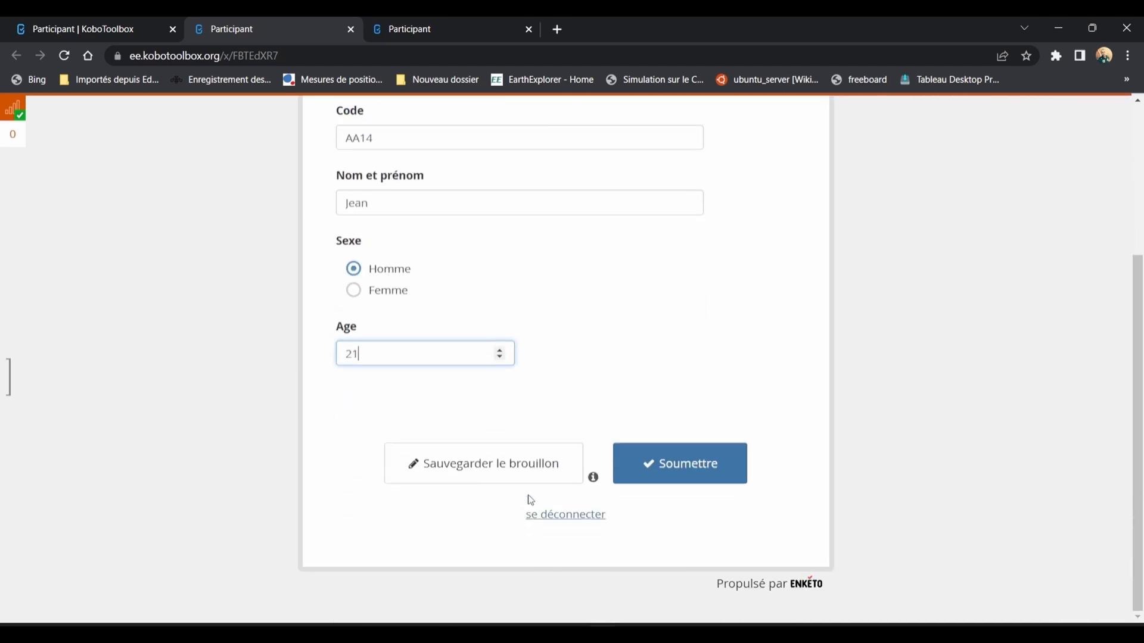
pyautogui.click(665, 464)
pyautogui.click(731, 440)
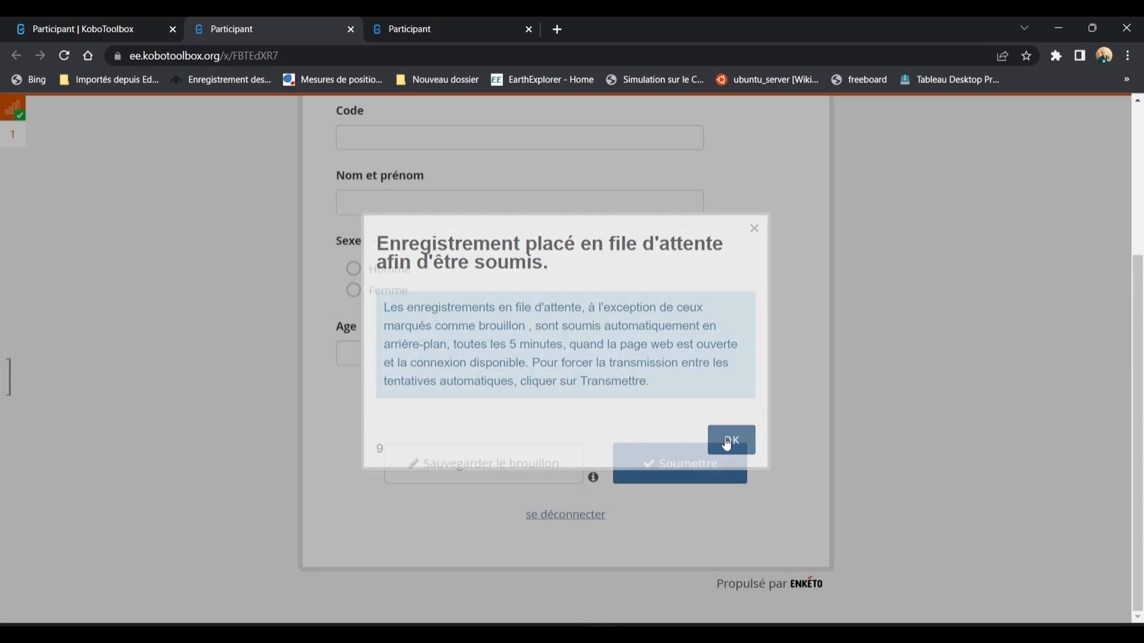
# Step: Return to the Participant project in KoboToolbox, reload it and check the submitted records in its data table
pyautogui.click(83, 28)
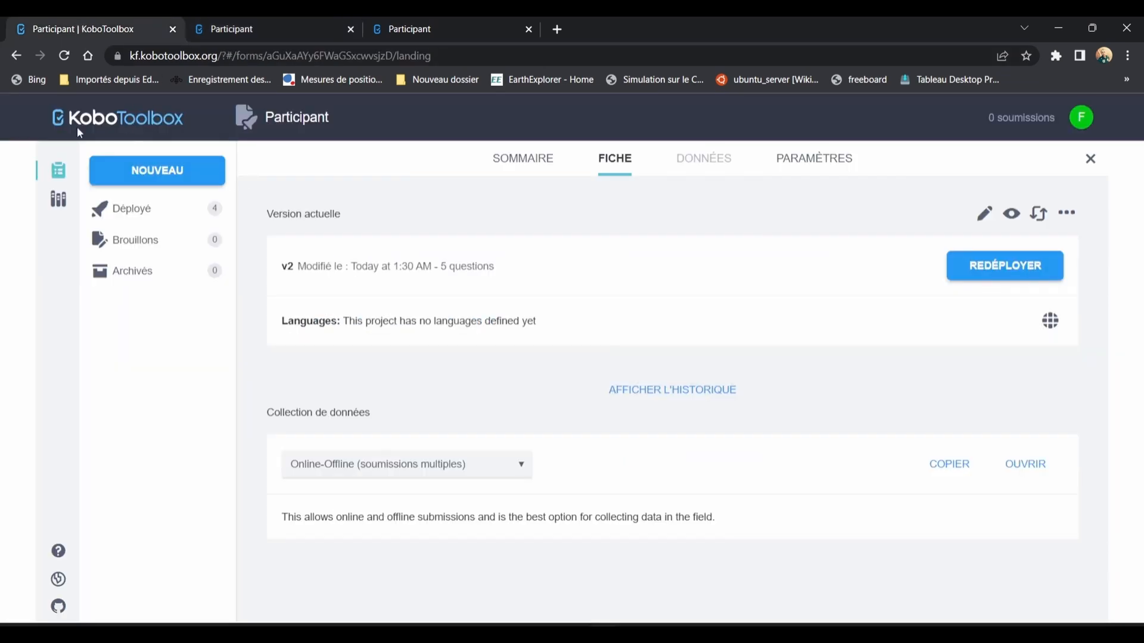
pyautogui.click(65, 56)
pyautogui.click(693, 159)
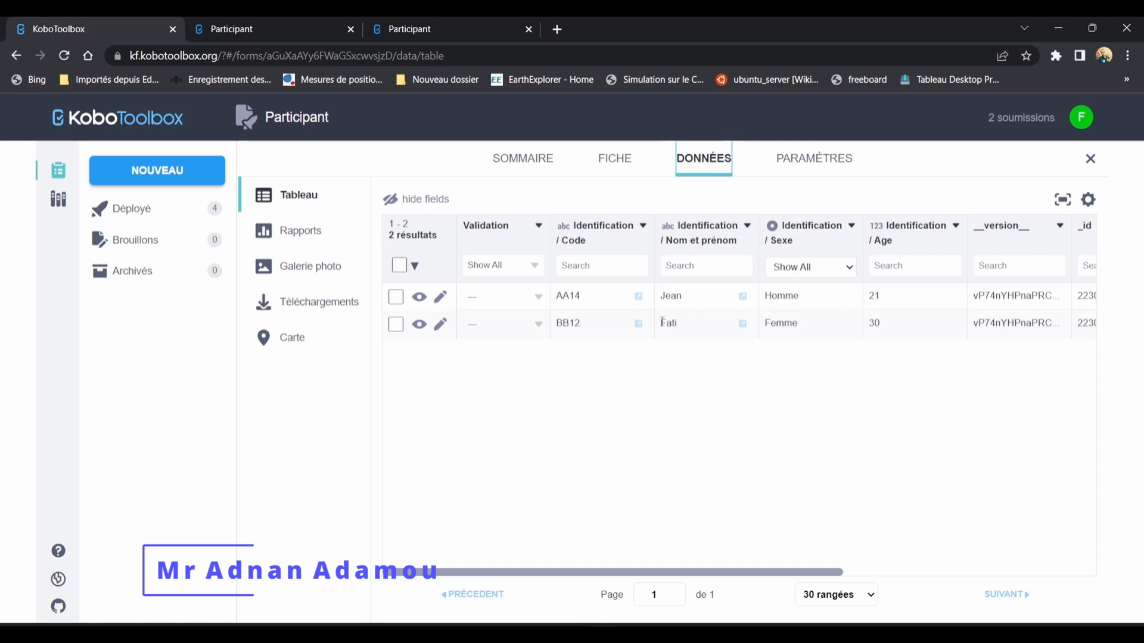
# Step: Open the Formation project's web form from the project list and reload it to get the updated version
pyautogui.click(85, 184)
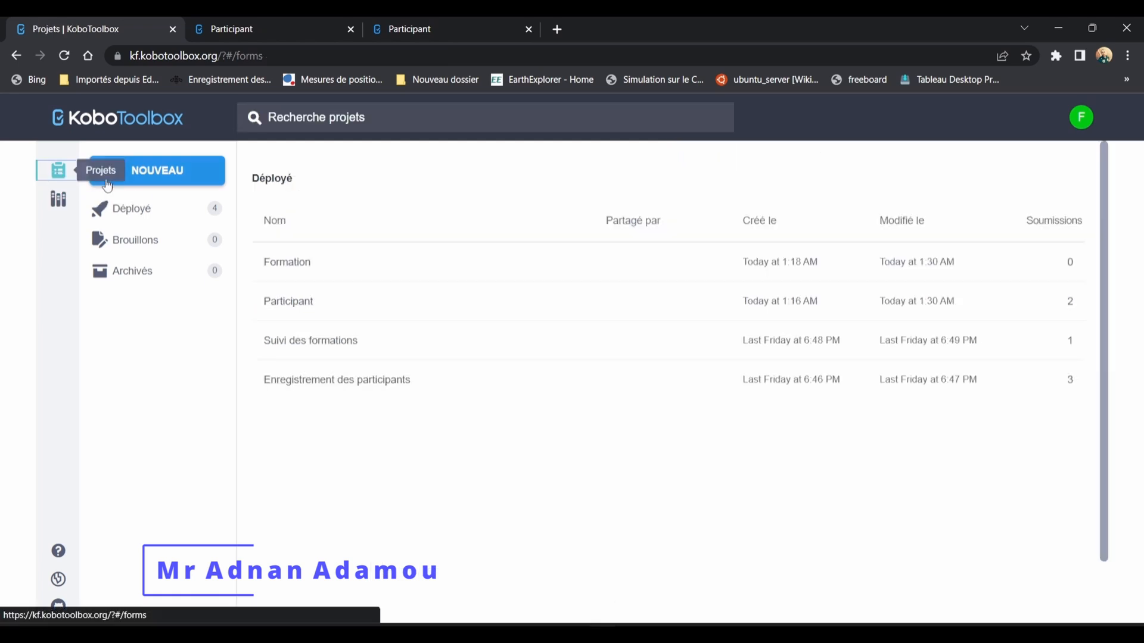
pyautogui.click(333, 272)
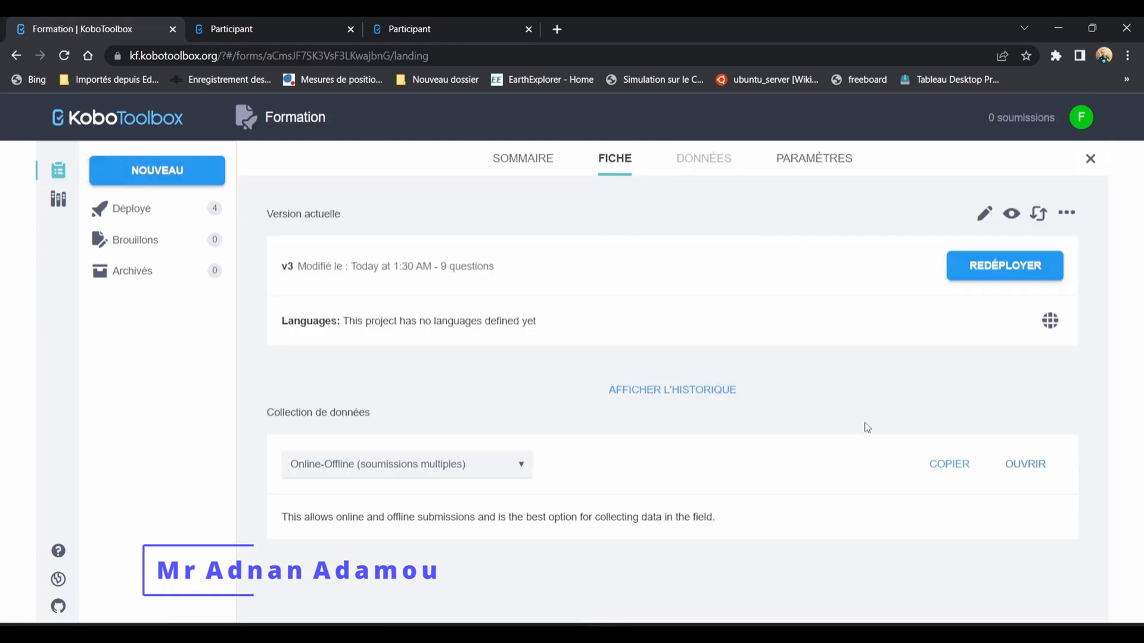
pyautogui.click(1024, 464)
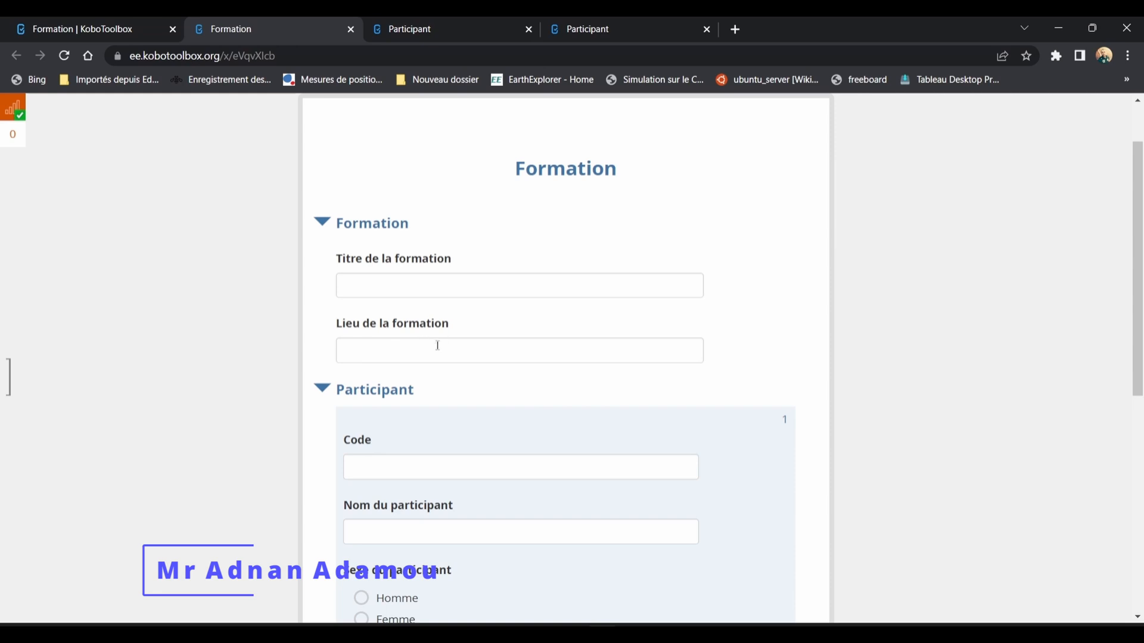
pyautogui.click(463, 287)
pyautogui.click(64, 56)
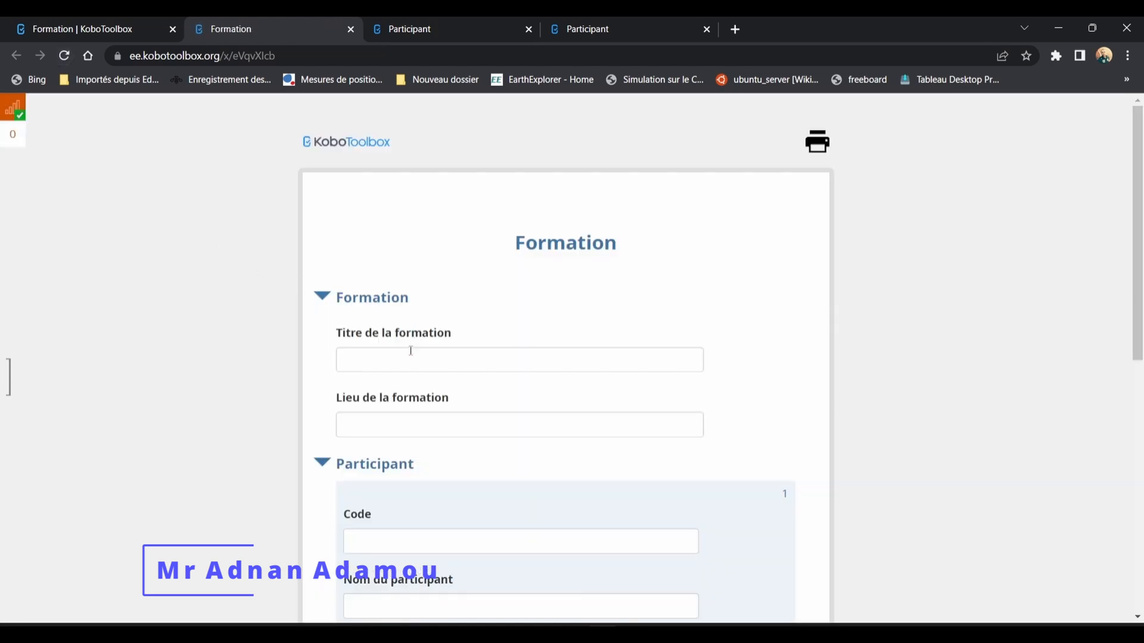
# Step: Set the training title to Excel and the training location to Niamey
pyautogui.click(407, 365)
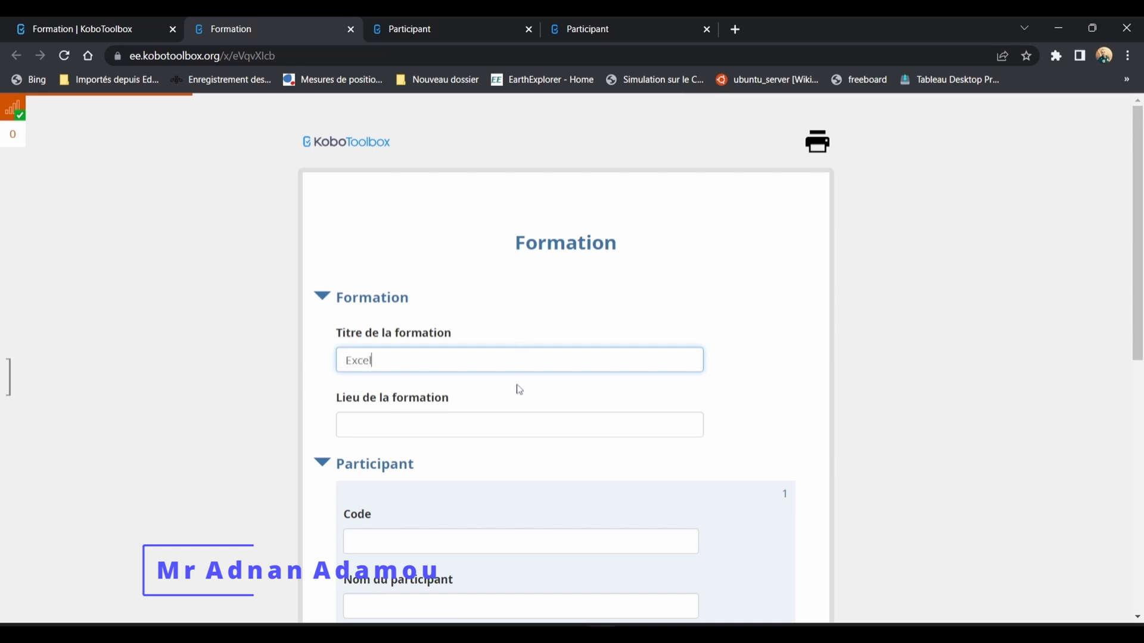
pyautogui.click(503, 425)
pyautogui.write('Niamey')
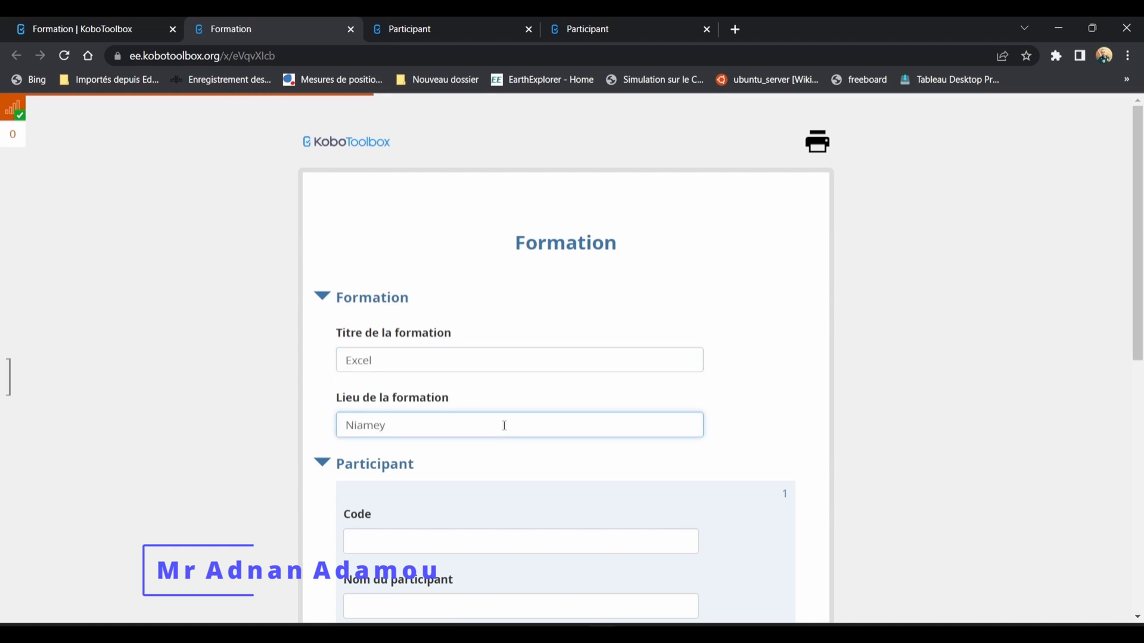
# Step: Look up the registered participants' codes in the Participant project's data table for the Formation form's Code question
pyautogui.scroll(-3, 505, 425)
pyautogui.click(433, 325)
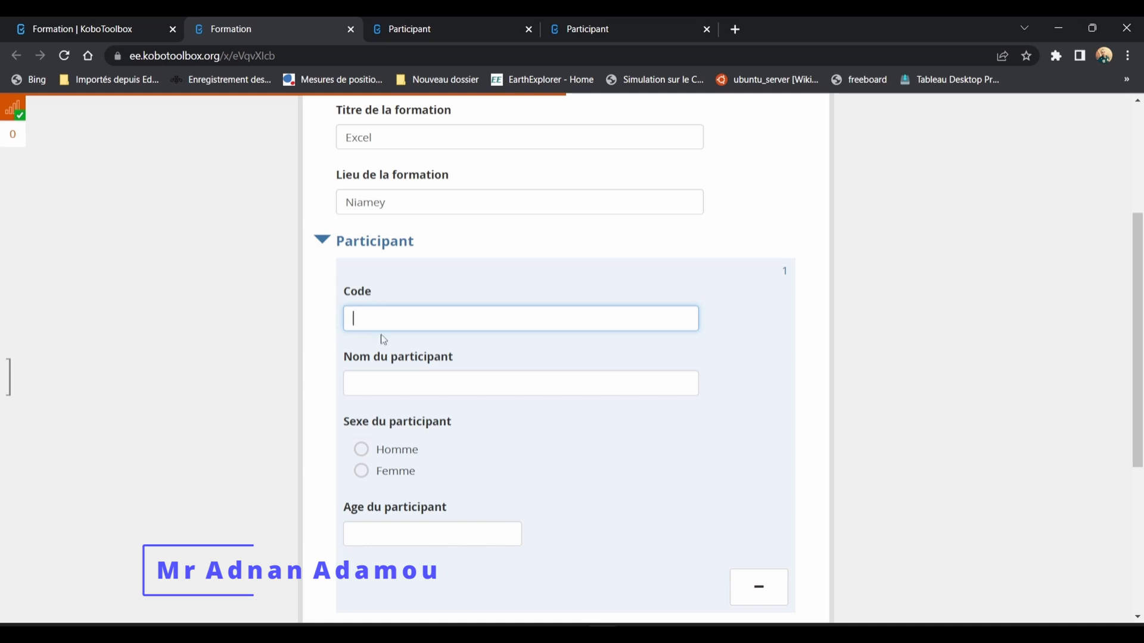
pyautogui.click(80, 27)
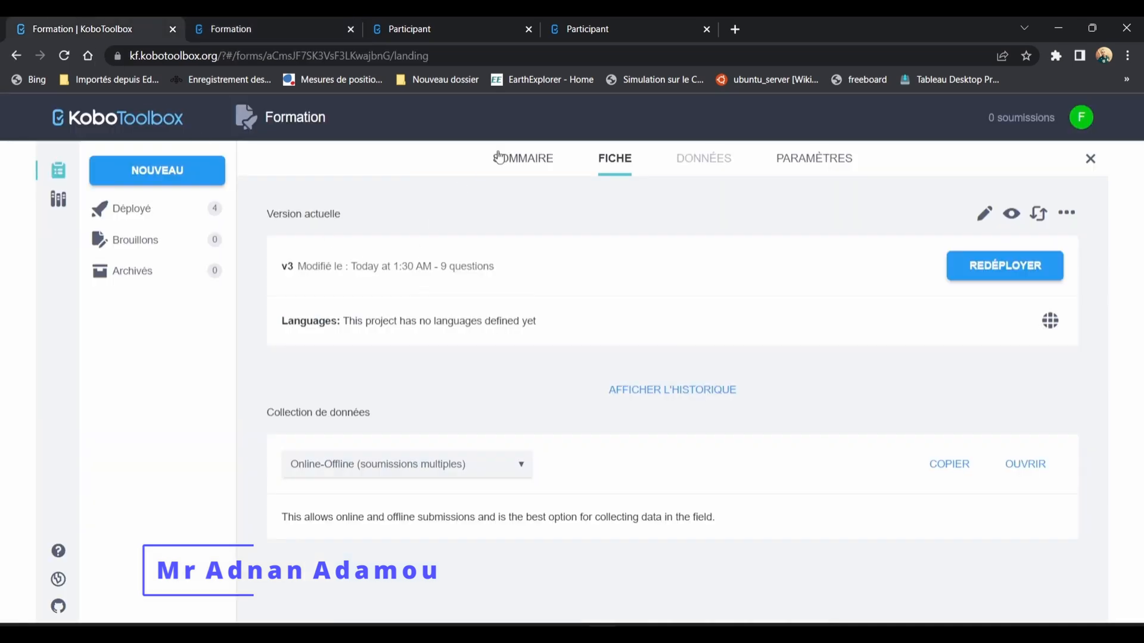
pyautogui.click(57, 172)
pyautogui.click(361, 329)
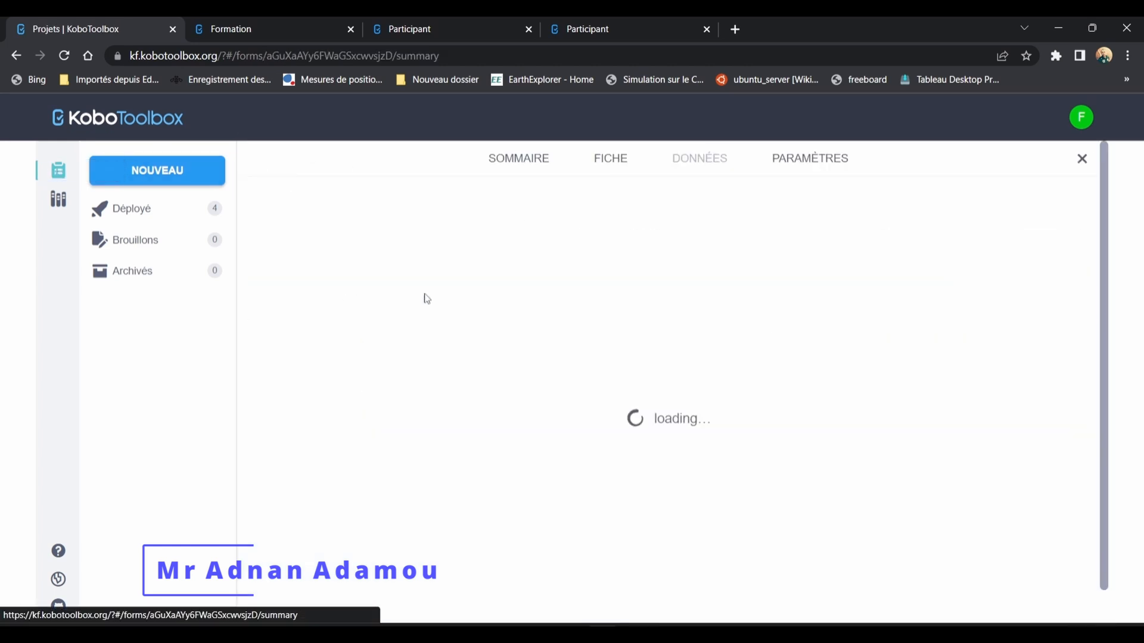
pyautogui.click(701, 166)
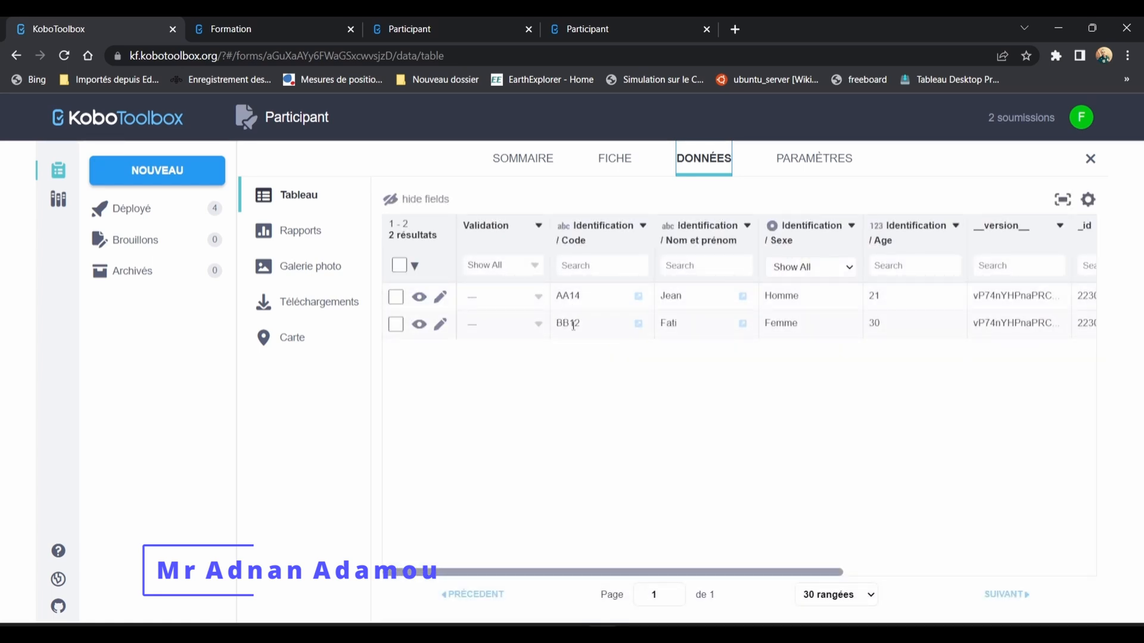
# Step: Enter the male participant's code in the Formation form, and replace it with the female participant's code from the Participant data table
pyautogui.click(271, 28)
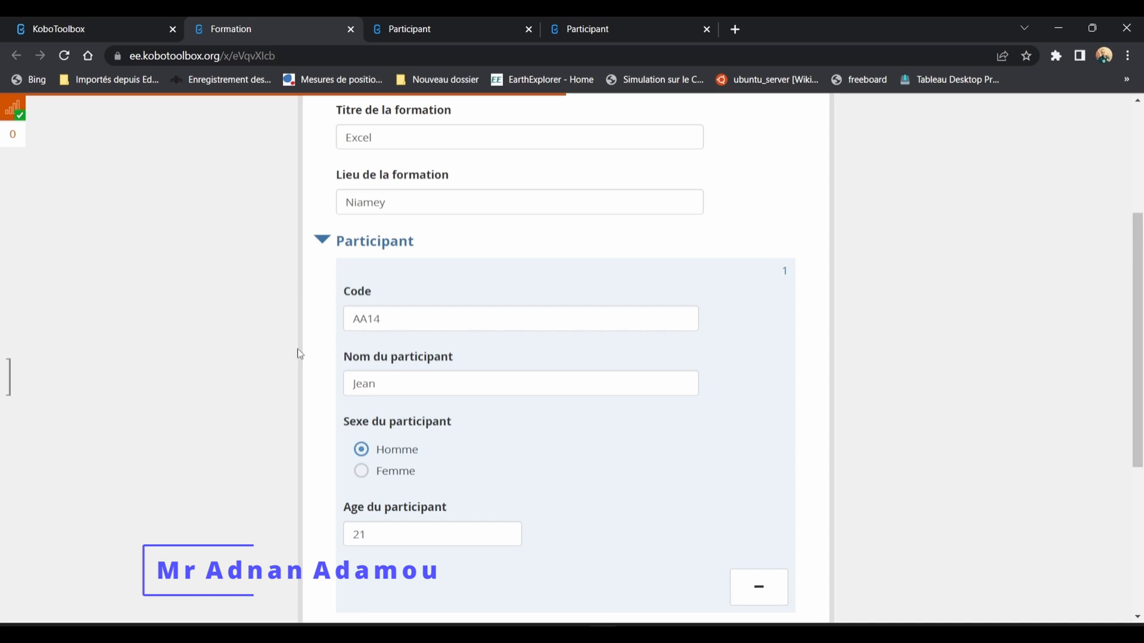
pyautogui.click(96, 26)
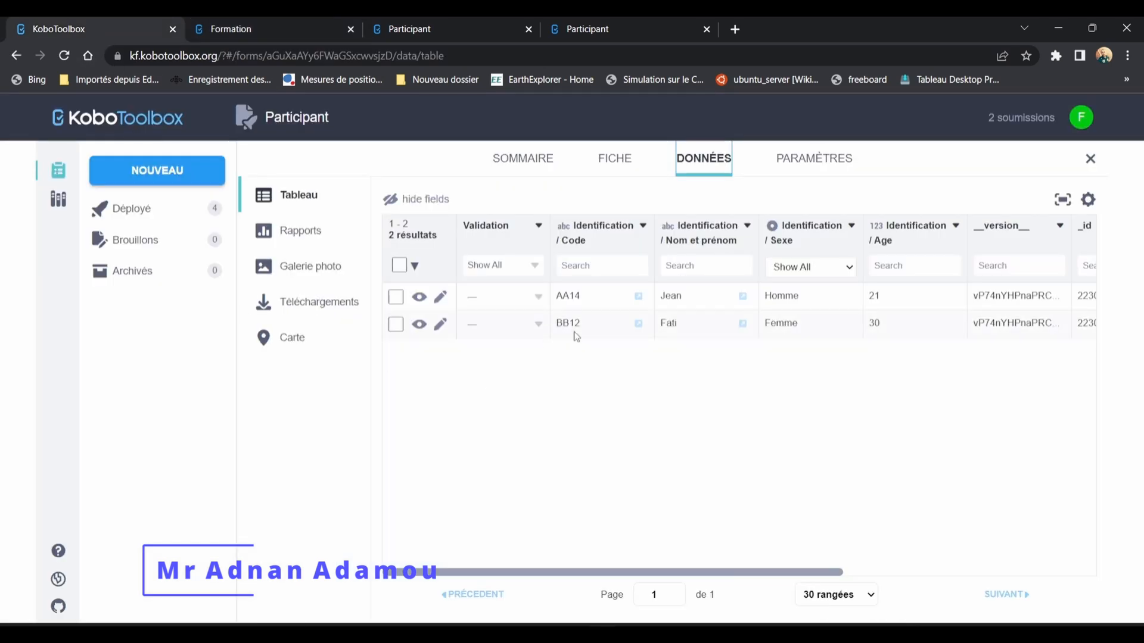
pyautogui.click(268, 29)
pyautogui.click(418, 316)
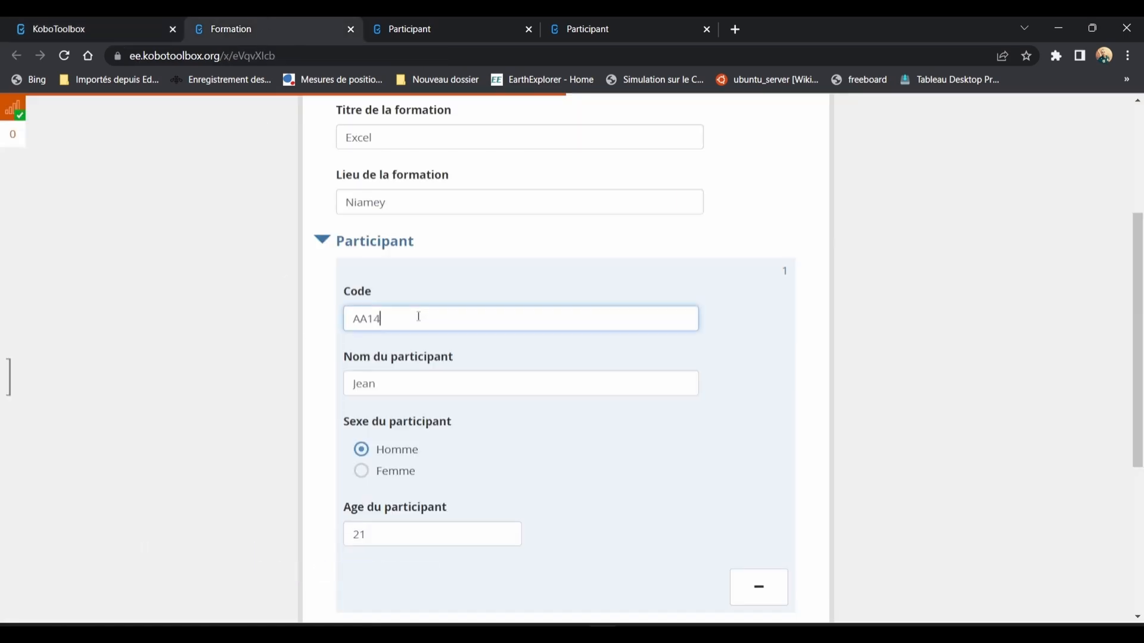
pyautogui.press('BackSpace')
pyautogui.press('BackSpace')
pyautogui.press('BackSpace')
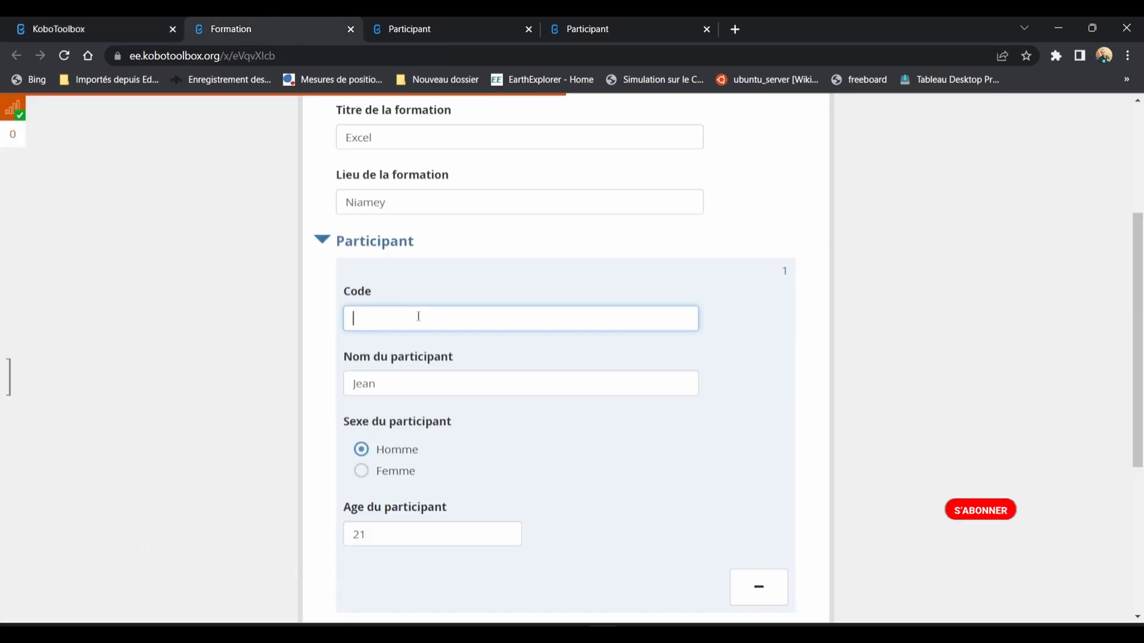
pyautogui.write('BB12')
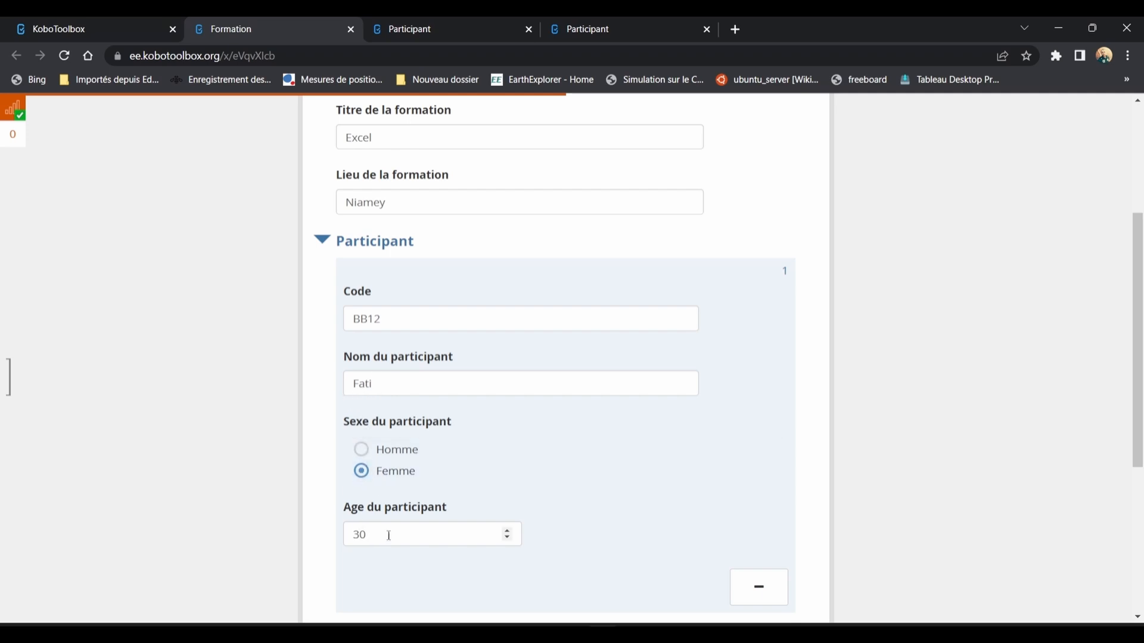
# Step: Submit the completed Formation record, confirm that it is queued for sending, and check the cleared form
pyautogui.scroll(-4, 580, 302)
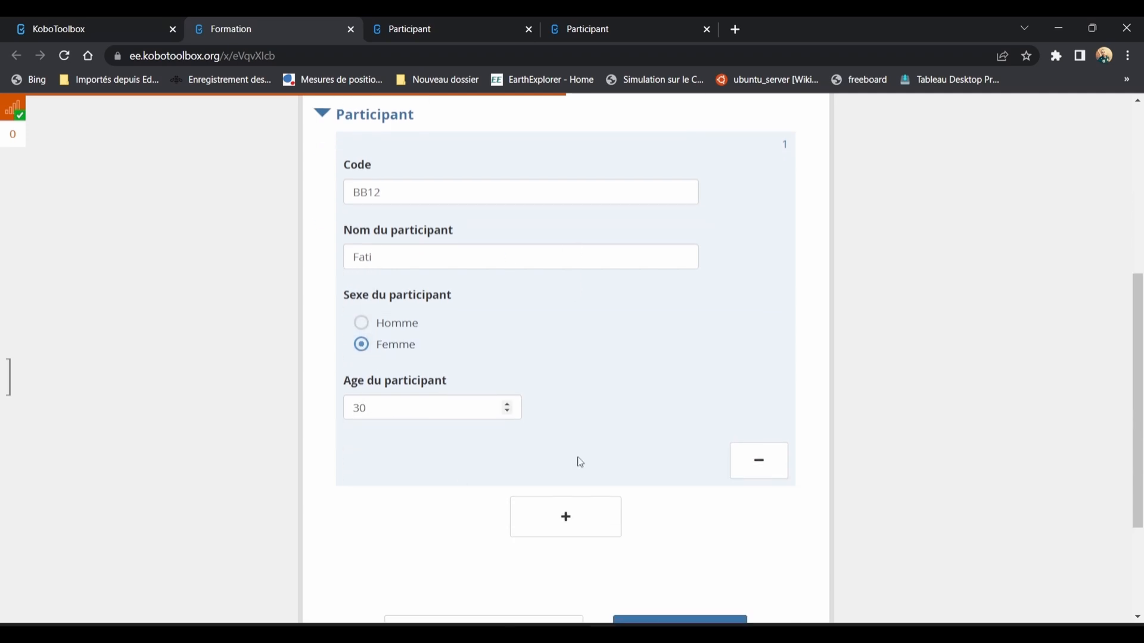
pyautogui.click(673, 552)
pyautogui.click(714, 440)
pyautogui.scroll(8, 632, 470)
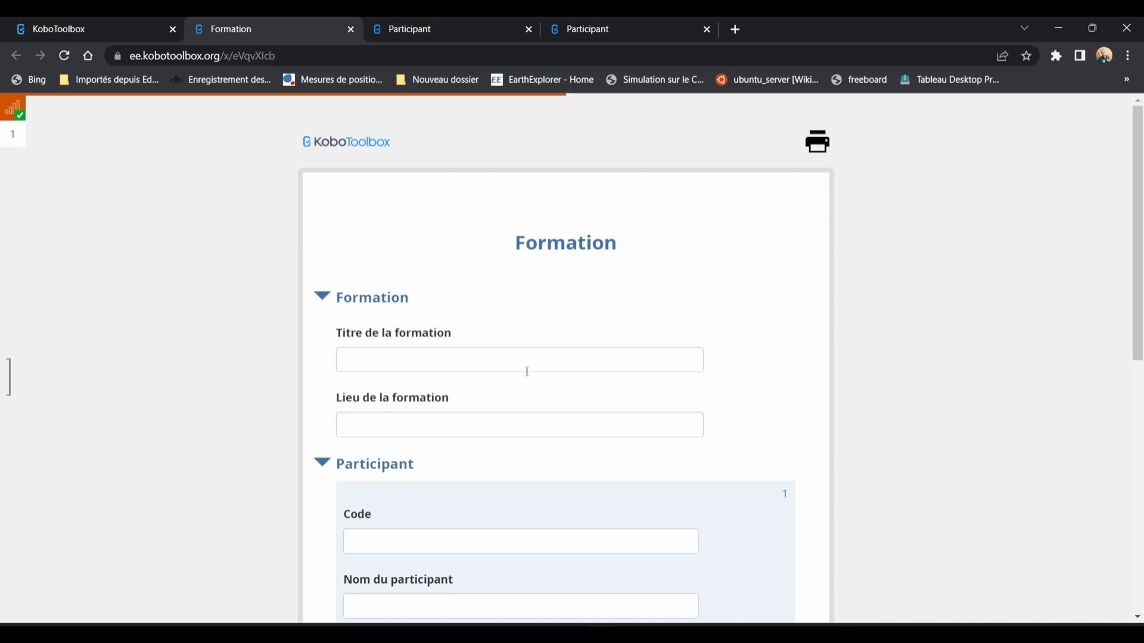
pyautogui.scroll(-1, 526, 372)
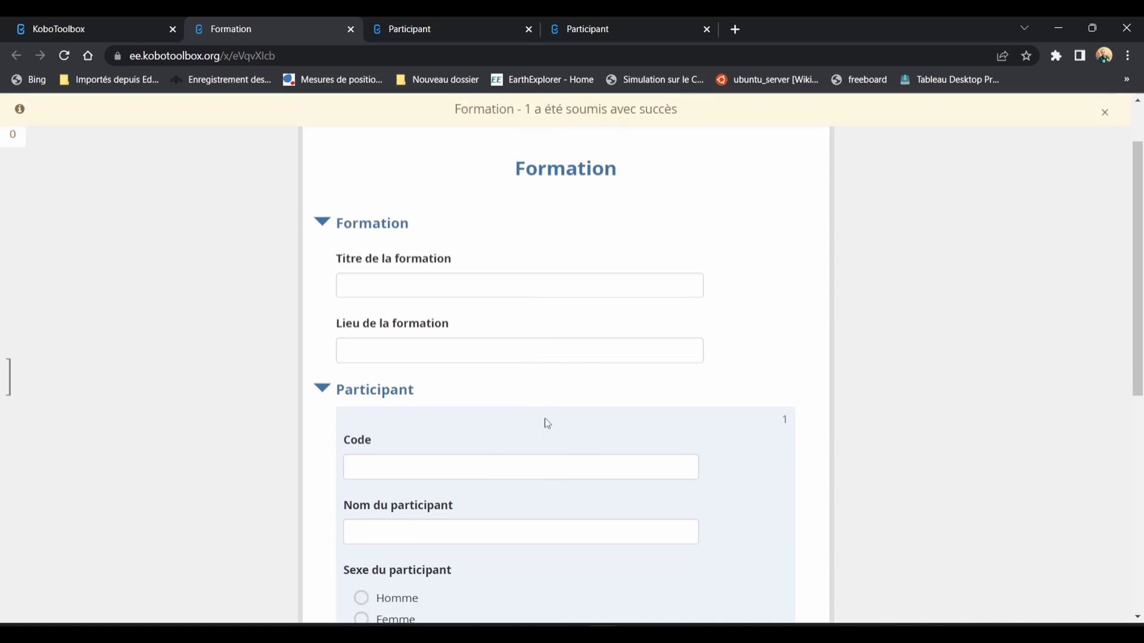
pyautogui.scroll(-2, 544, 424)
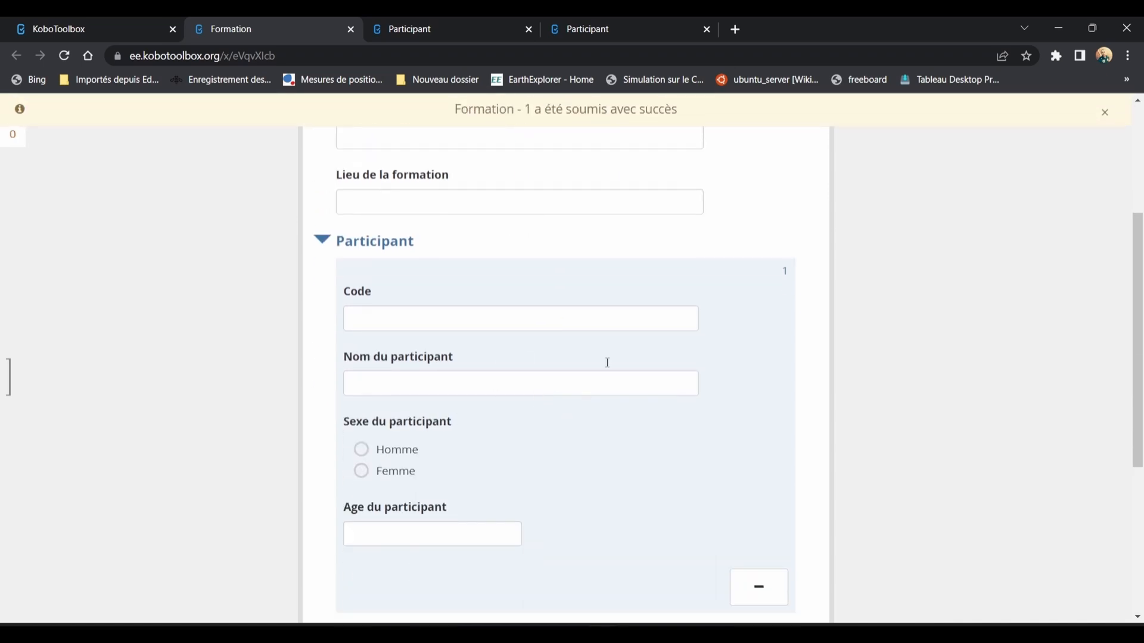